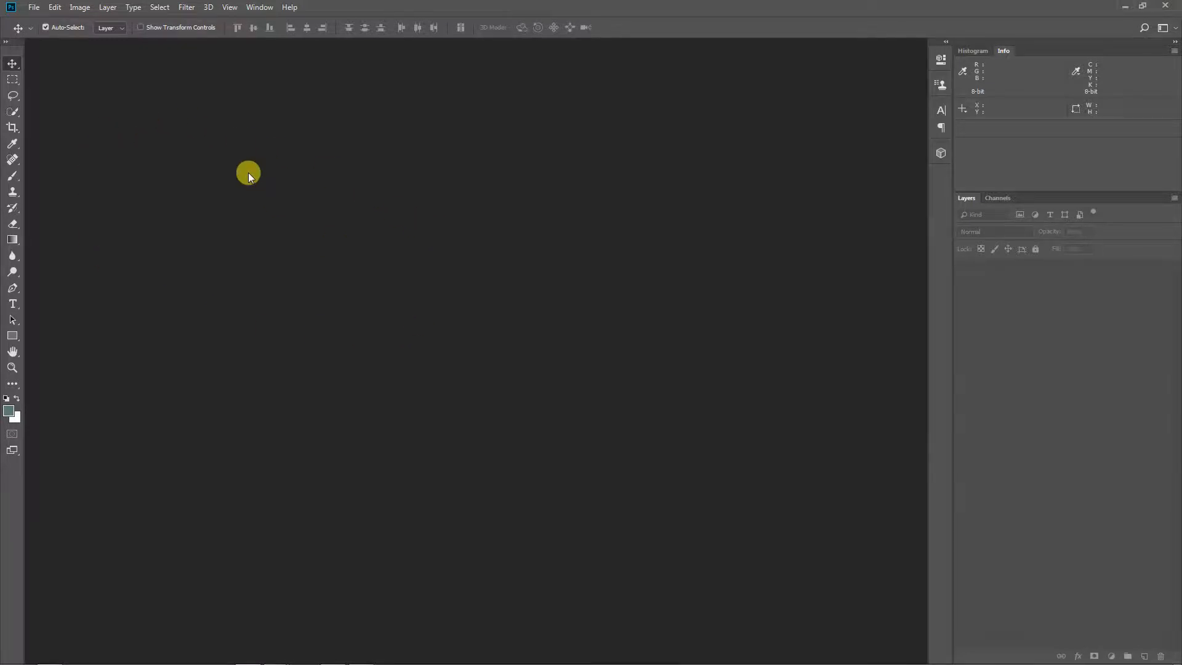
# Create a new document from the Photo preset Default Photoshop Size, 7 x 5 inches at 300 pixels/inch
pyautogui.click(35, 9)
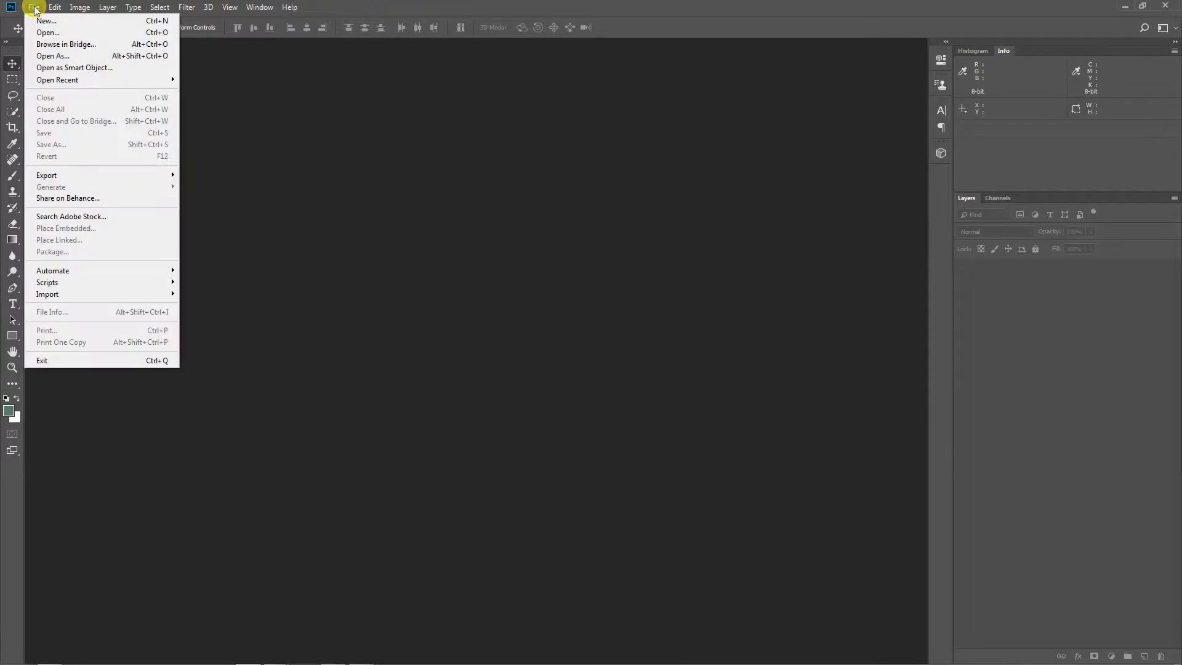
pyautogui.click(42, 20)
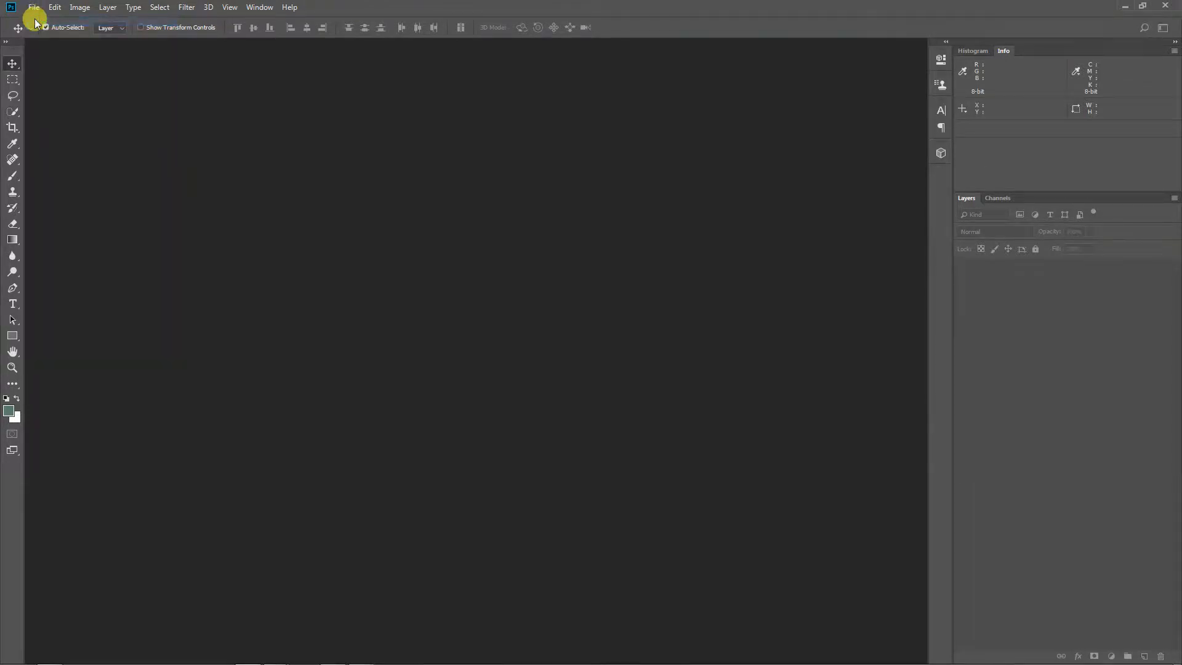
pyautogui.moveTo(399, 71); pyautogui.dragTo(450, 69)
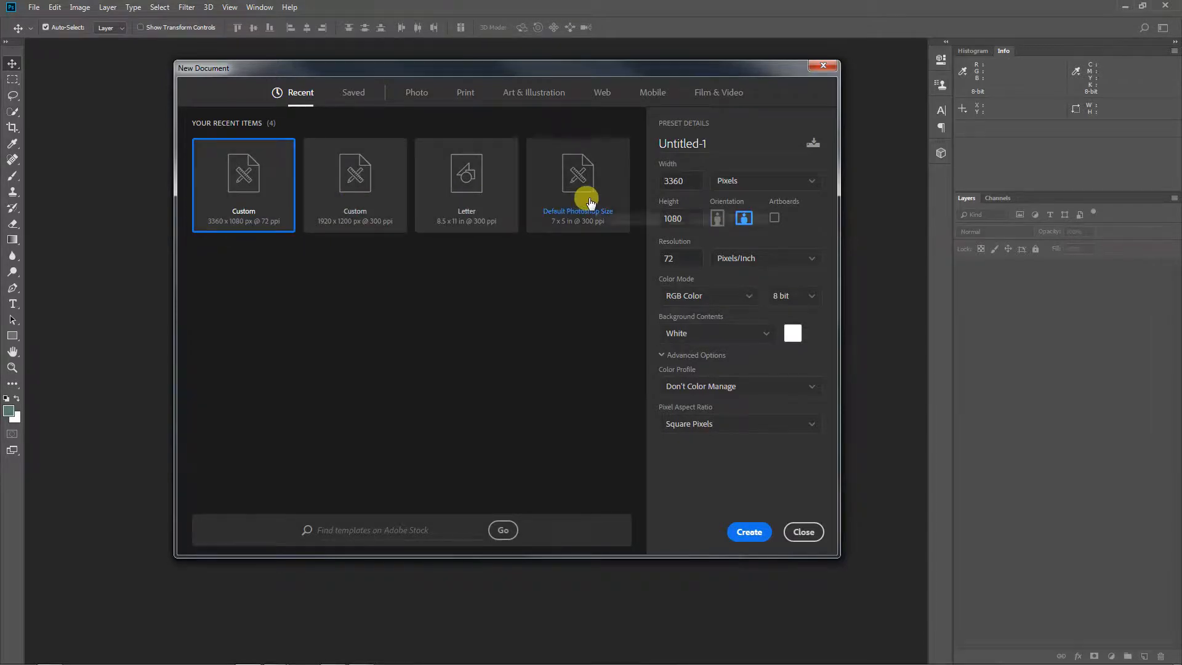
pyautogui.click(414, 96)
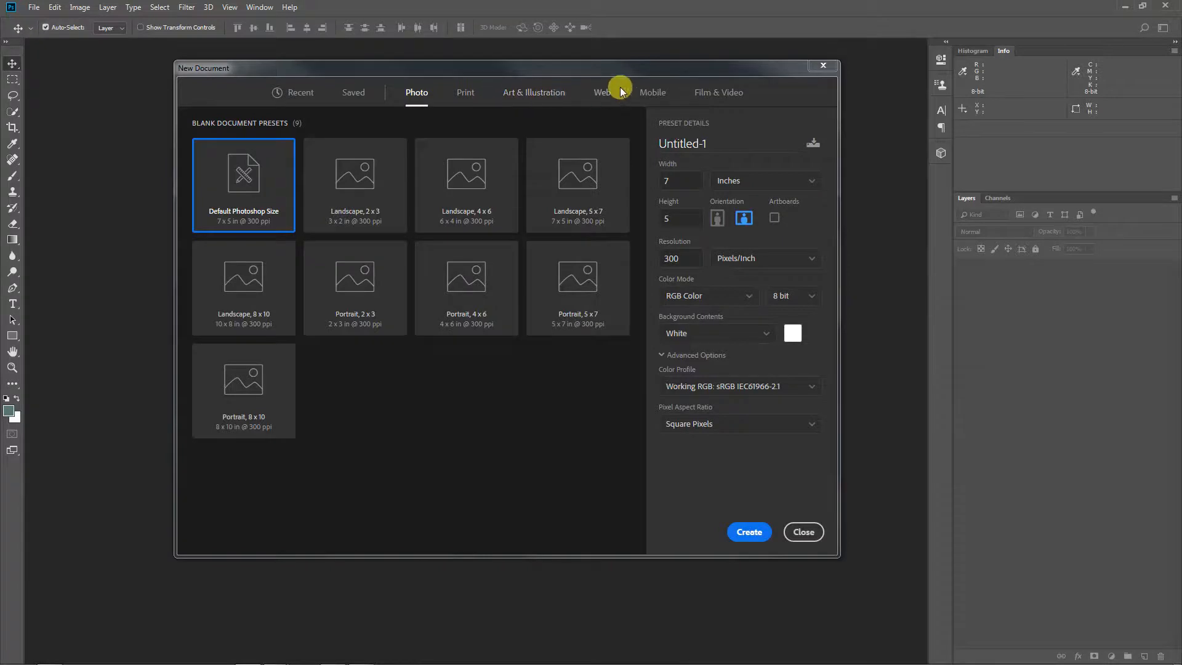
pyautogui.click(466, 93)
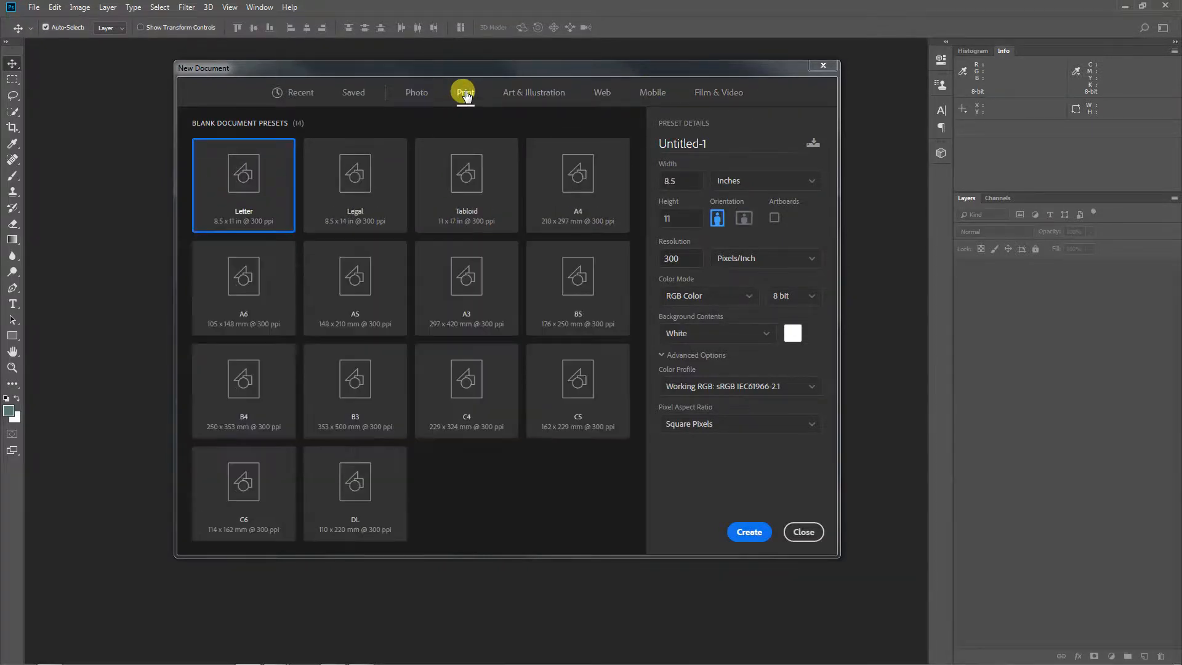
pyautogui.click(714, 93)
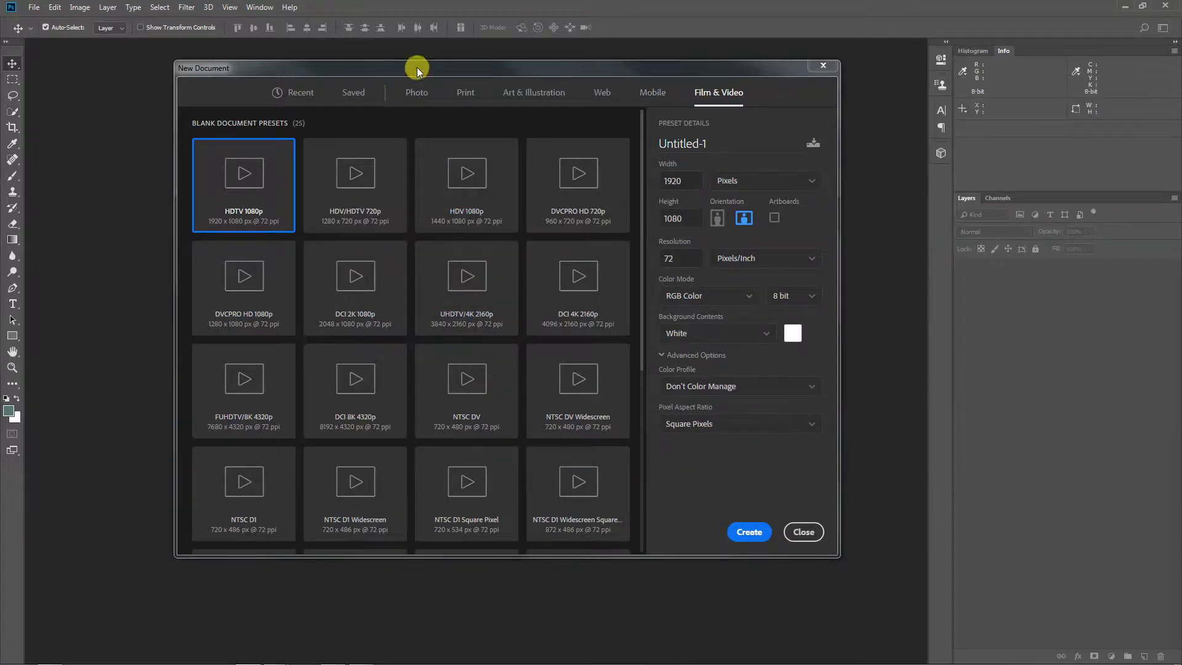
pyautogui.click(417, 93)
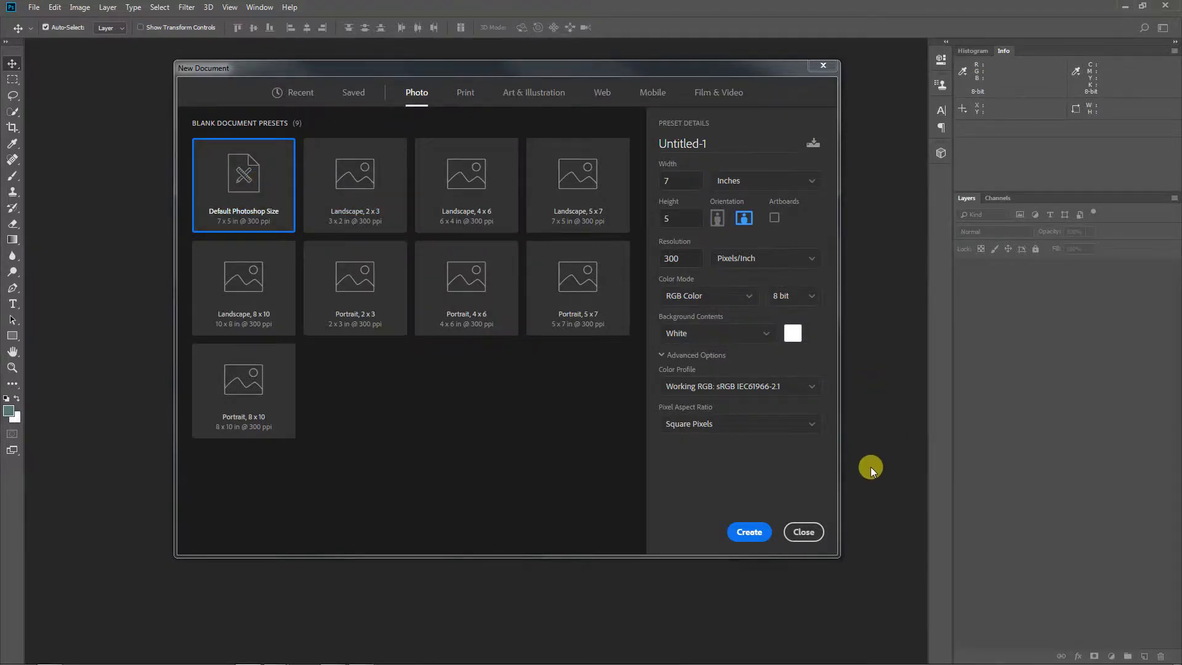
pyautogui.click(745, 532)
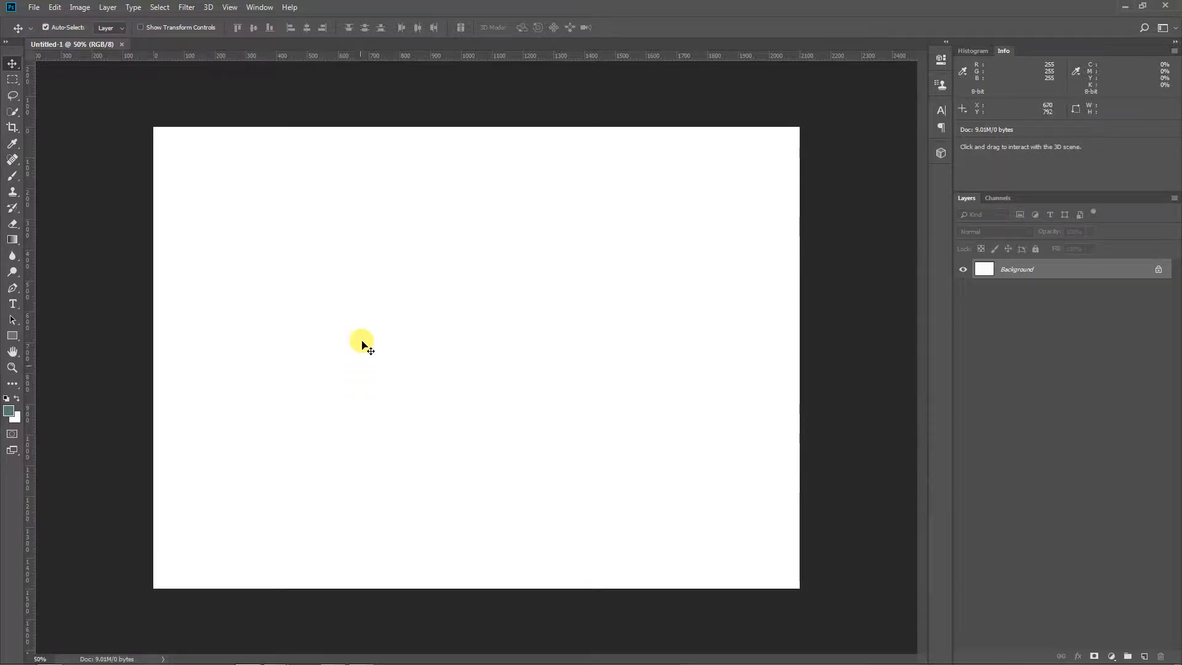
# Look over the list of available workspaces and the properties of the document
pyautogui.click(252, 7)
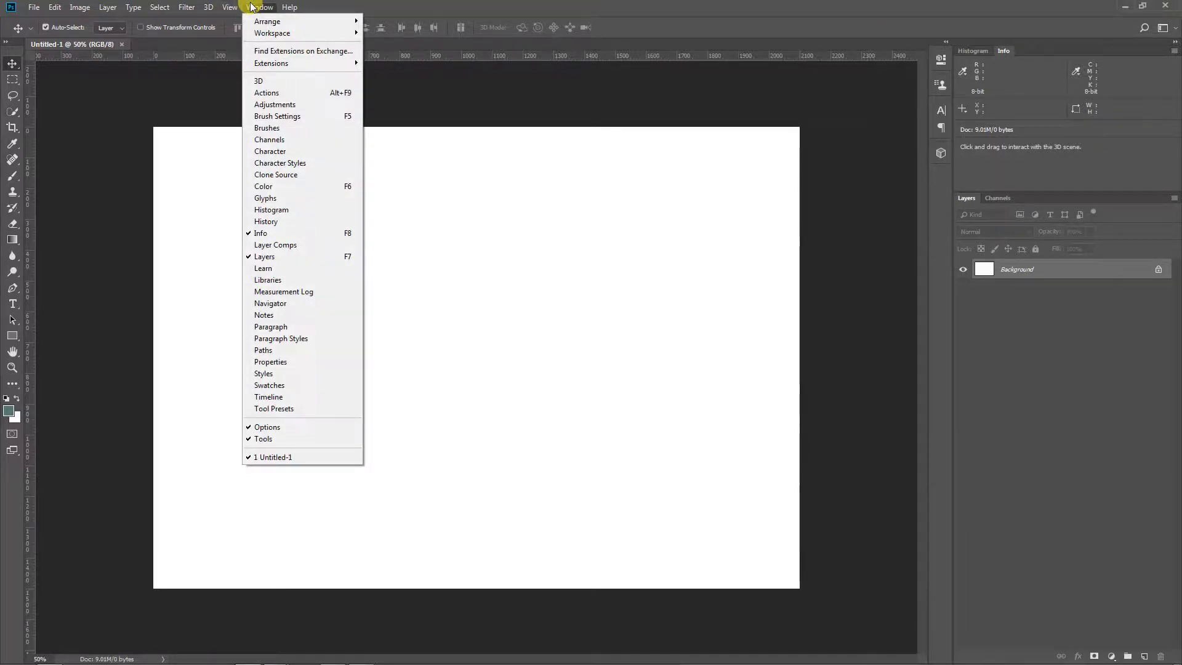
pyautogui.moveTo(273, 33)
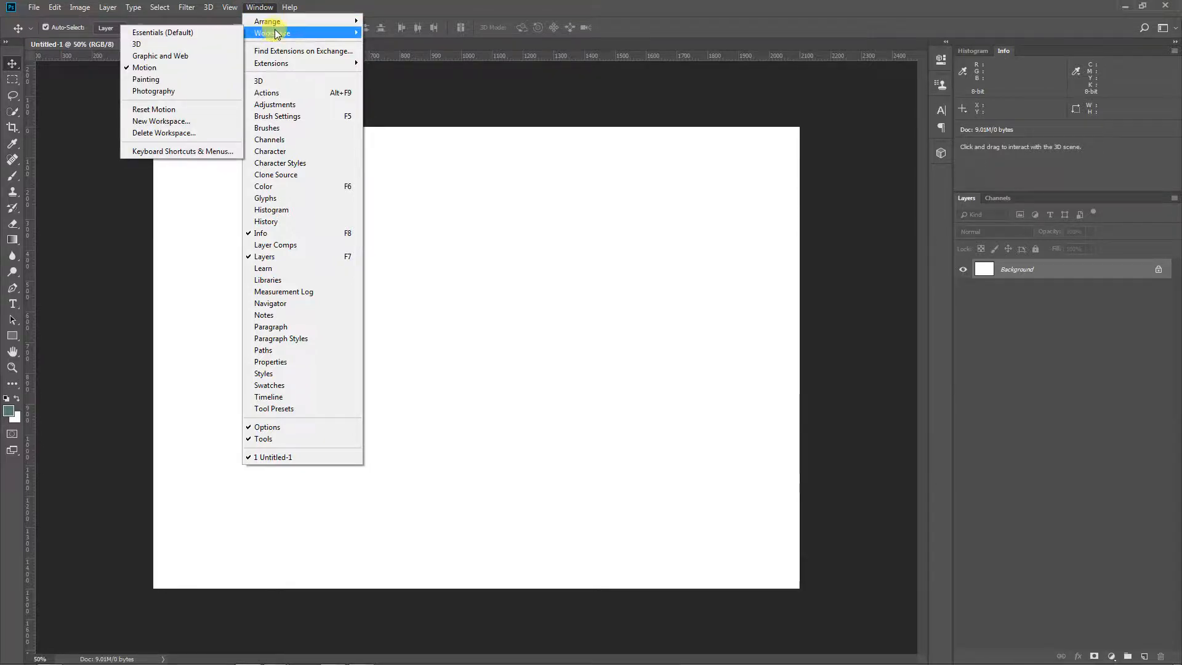
pyautogui.click(661, 308)
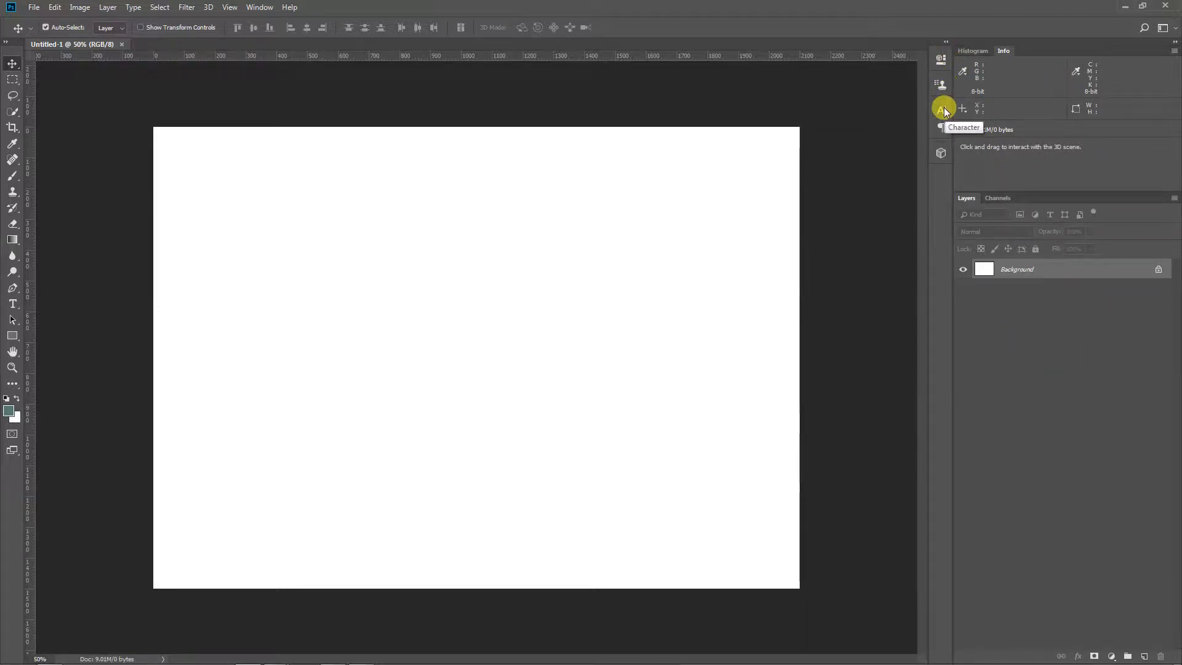
pyautogui.click(941, 60)
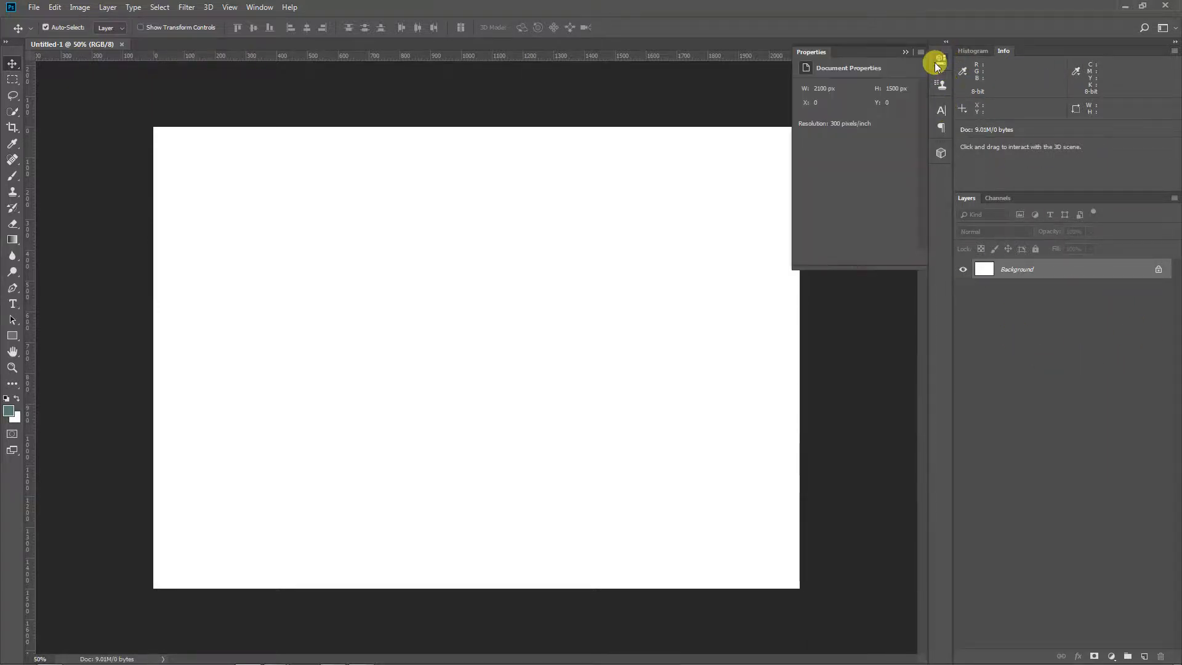
pyautogui.click(904, 51)
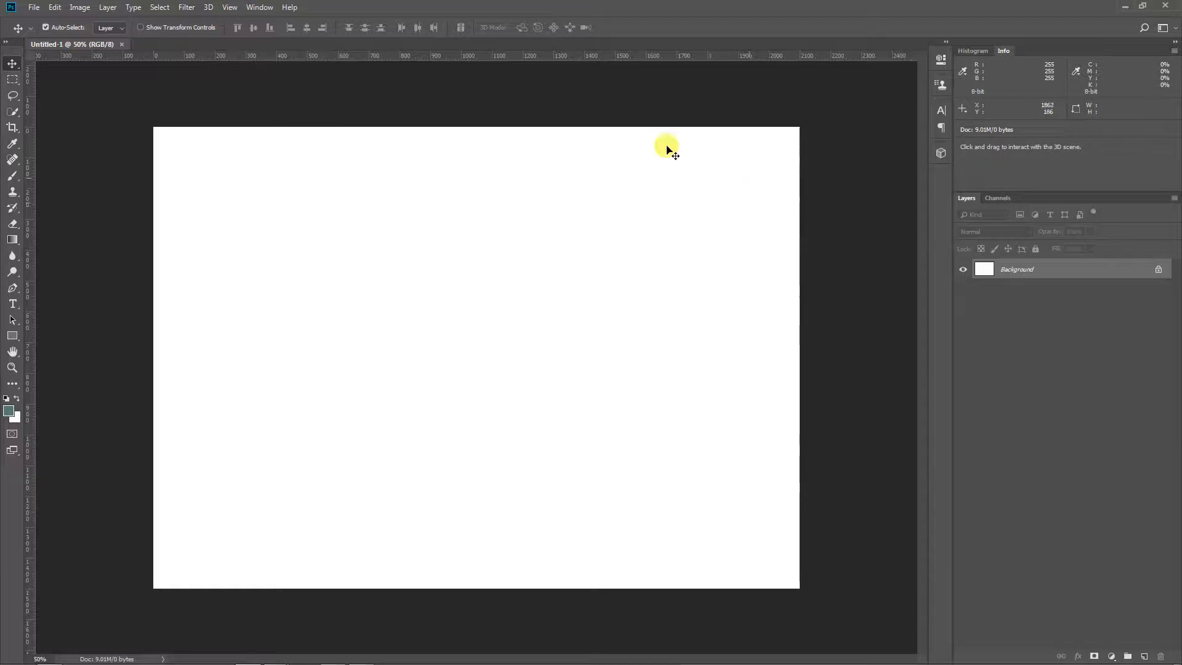
# Switch to the 3D workspace
pyautogui.click(258, 8)
pyautogui.moveTo(259, 34)
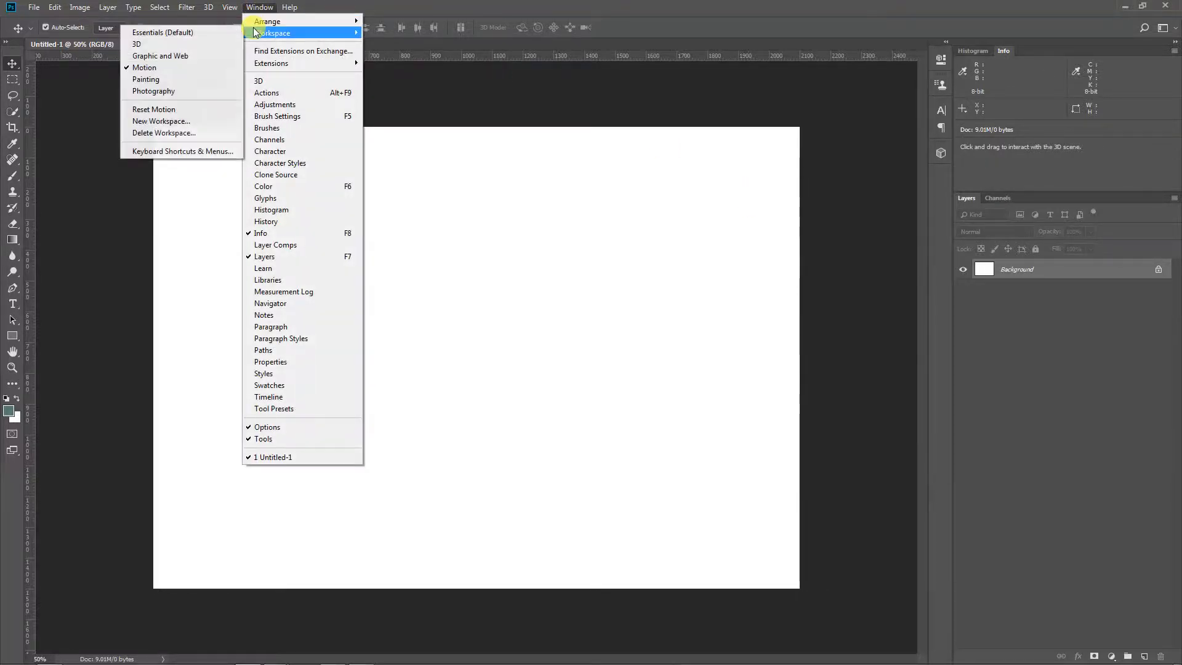
pyautogui.click(202, 43)
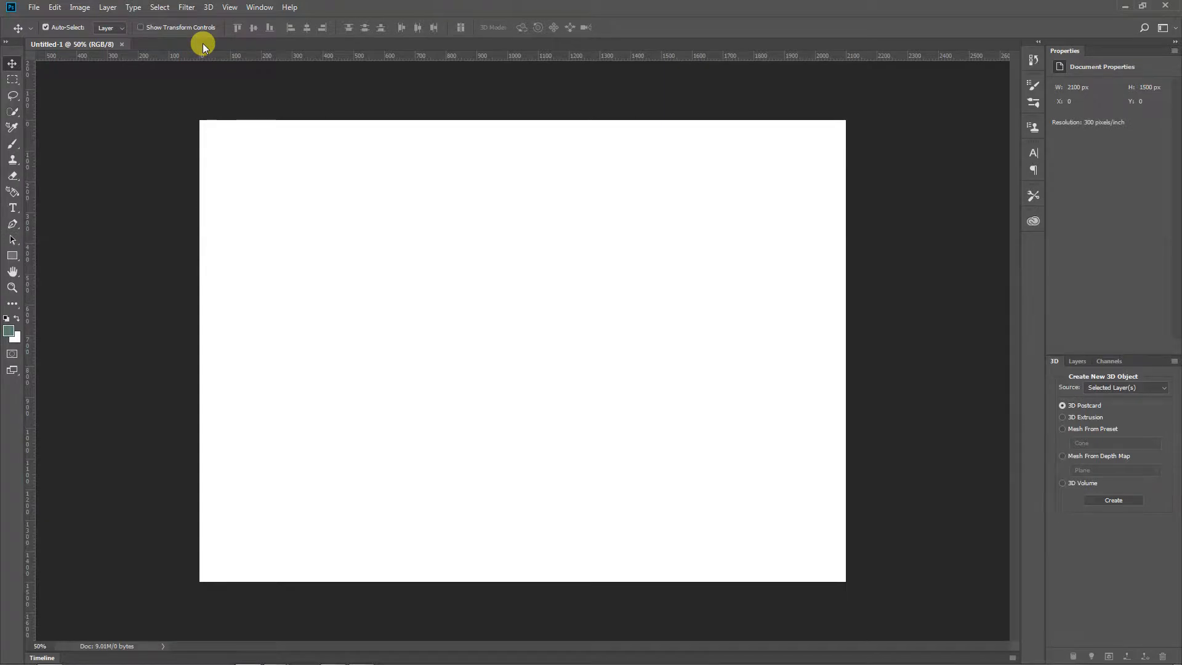
# Switch to the Photography workspace
pyautogui.click(259, 8)
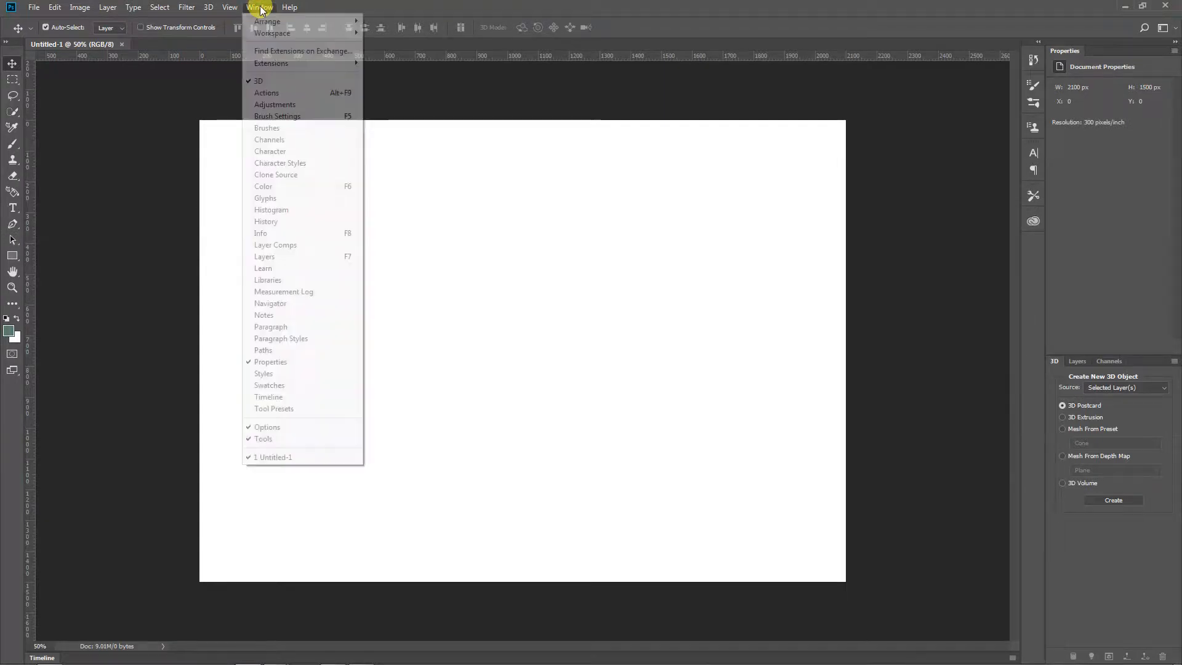
pyautogui.moveTo(278, 33)
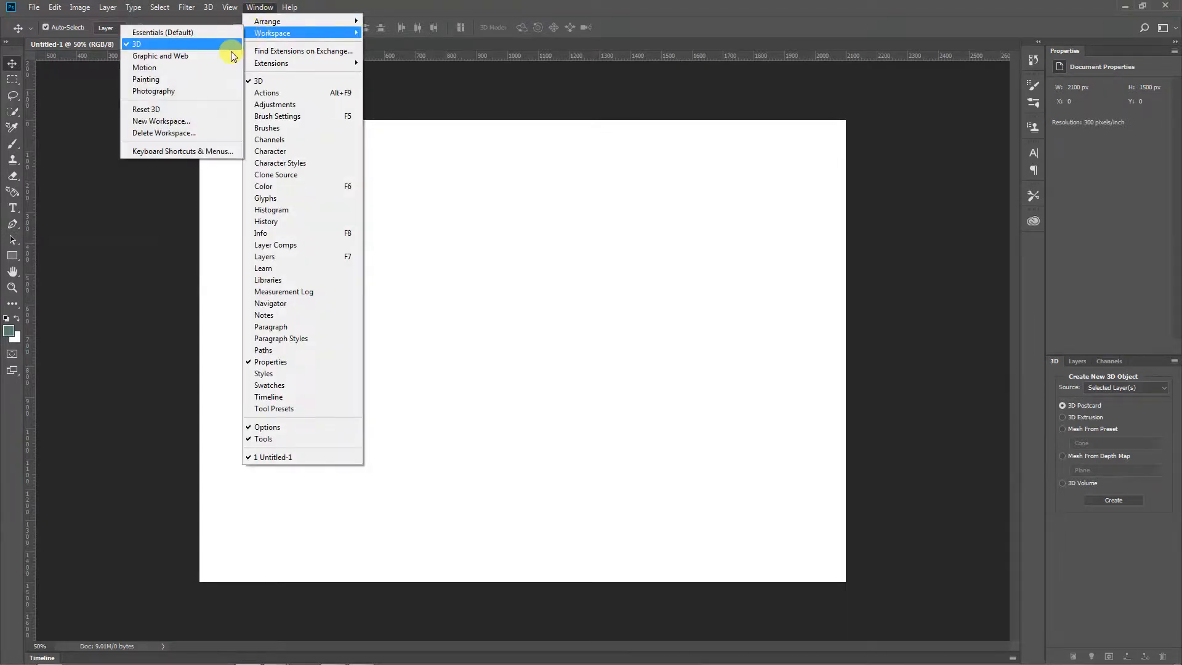
pyautogui.click(184, 89)
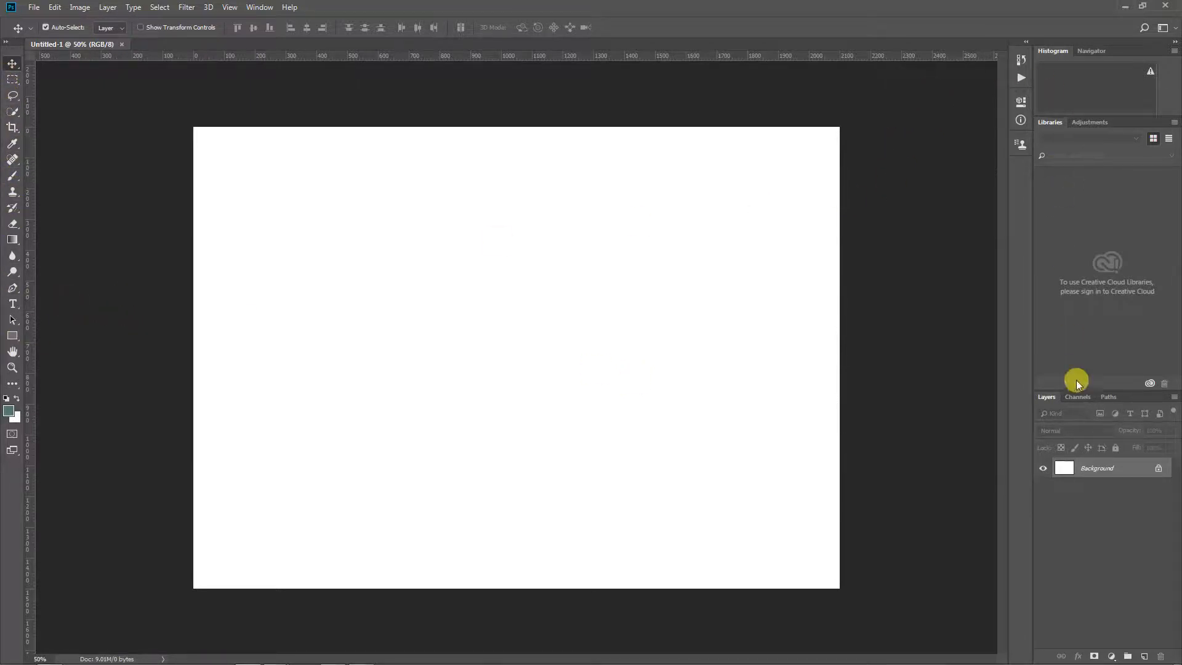
pyautogui.click(261, 7)
pyautogui.moveTo(263, 36)
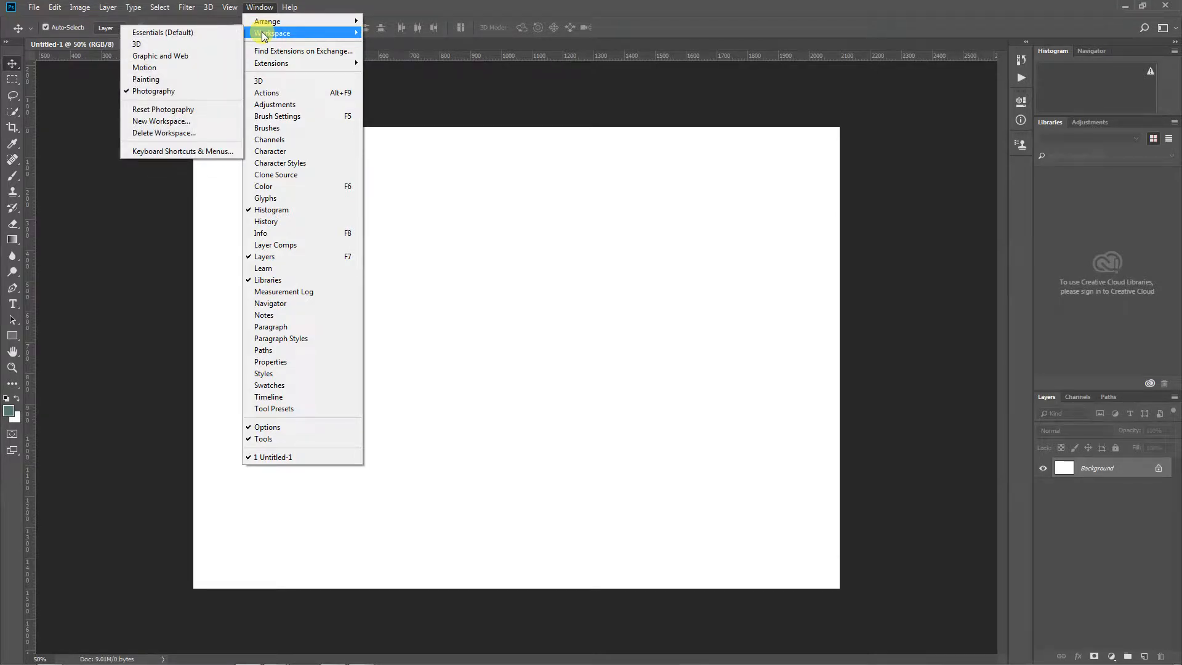
pyautogui.click(468, 189)
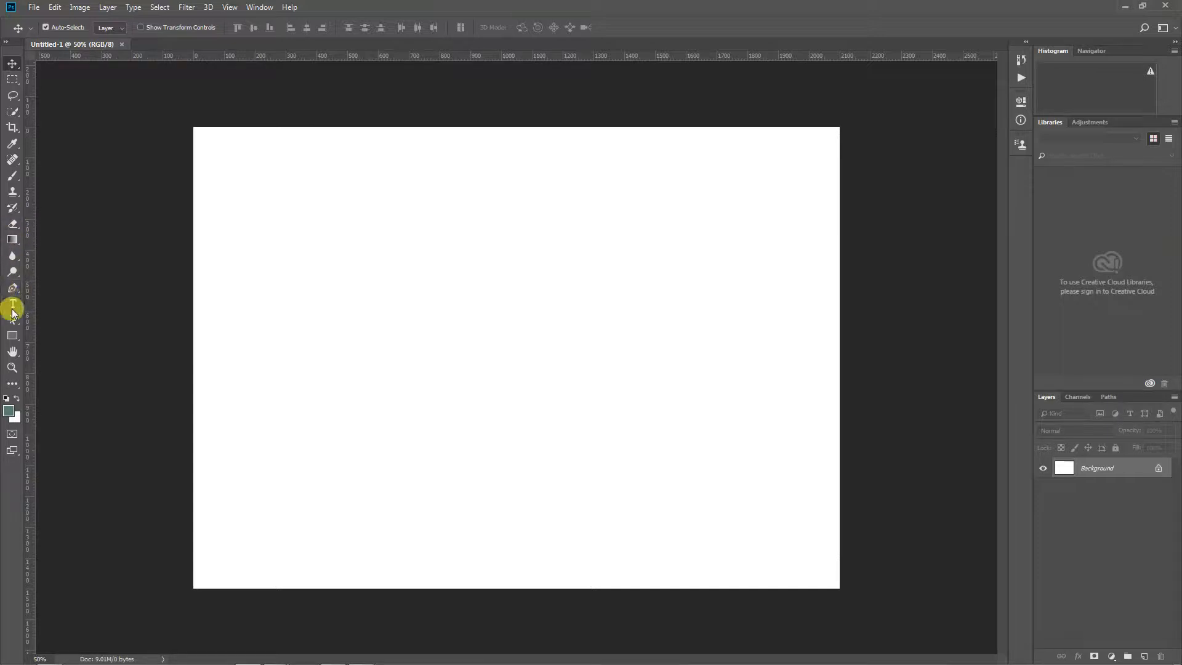
# Reset the colours to the default black foreground and white background, and set the Brush tool's size to 45 px
pyautogui.click(6, 399)
pyautogui.click(12, 178)
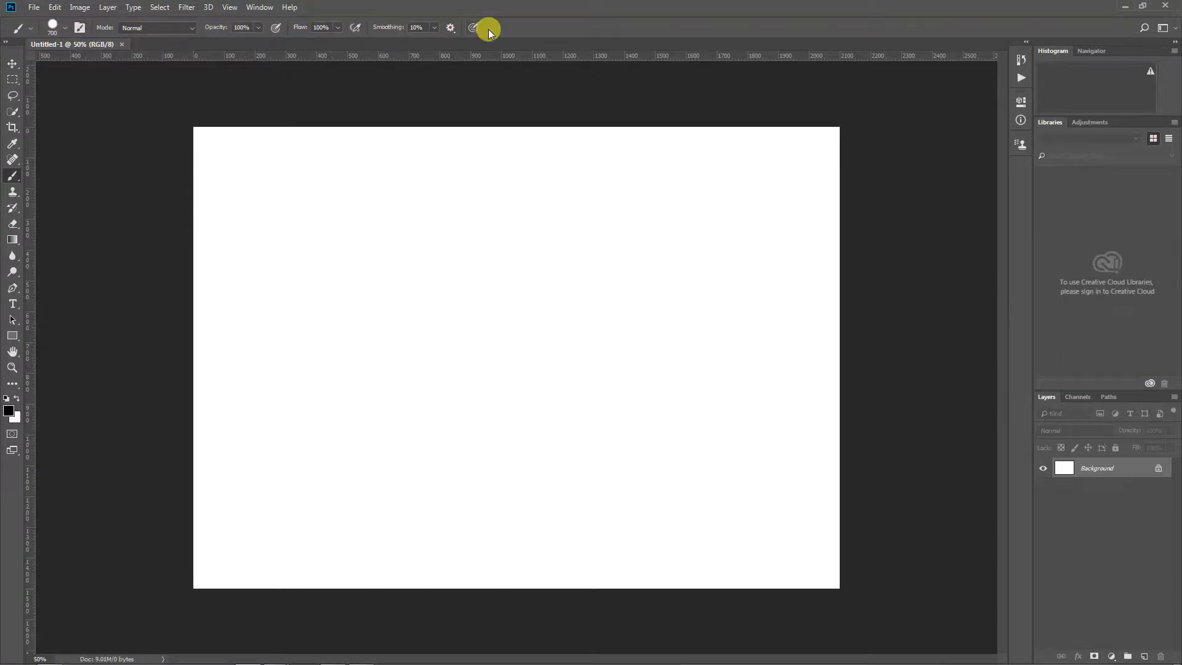
pyautogui.click(64, 30)
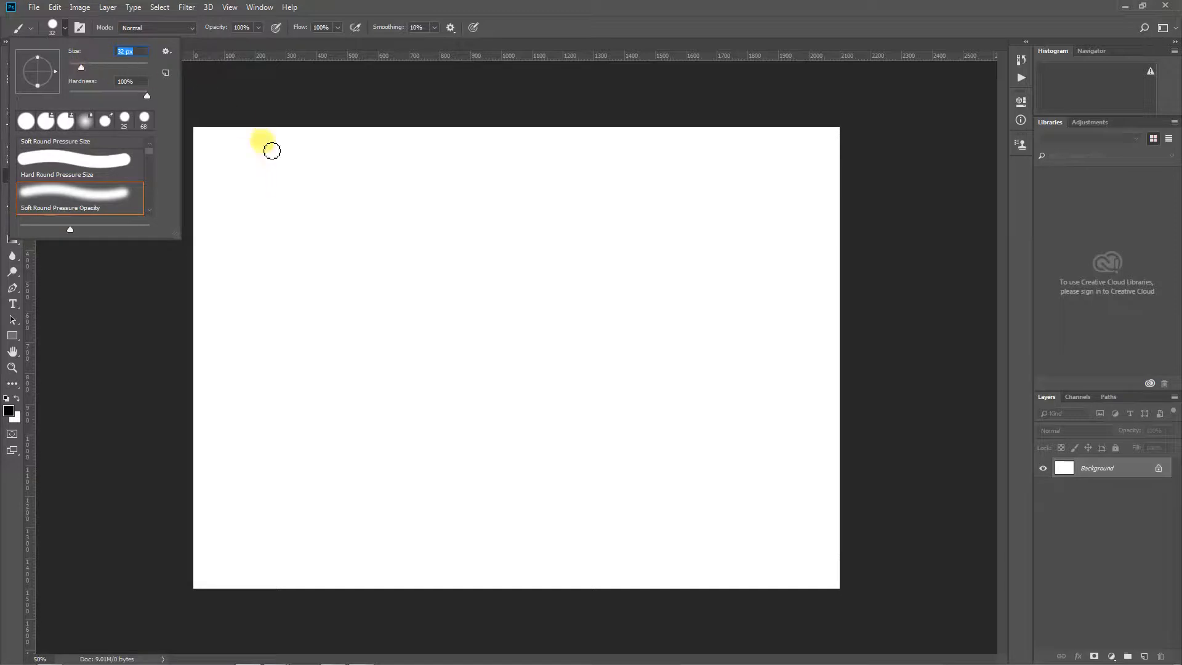
pyautogui.click(107, 64)
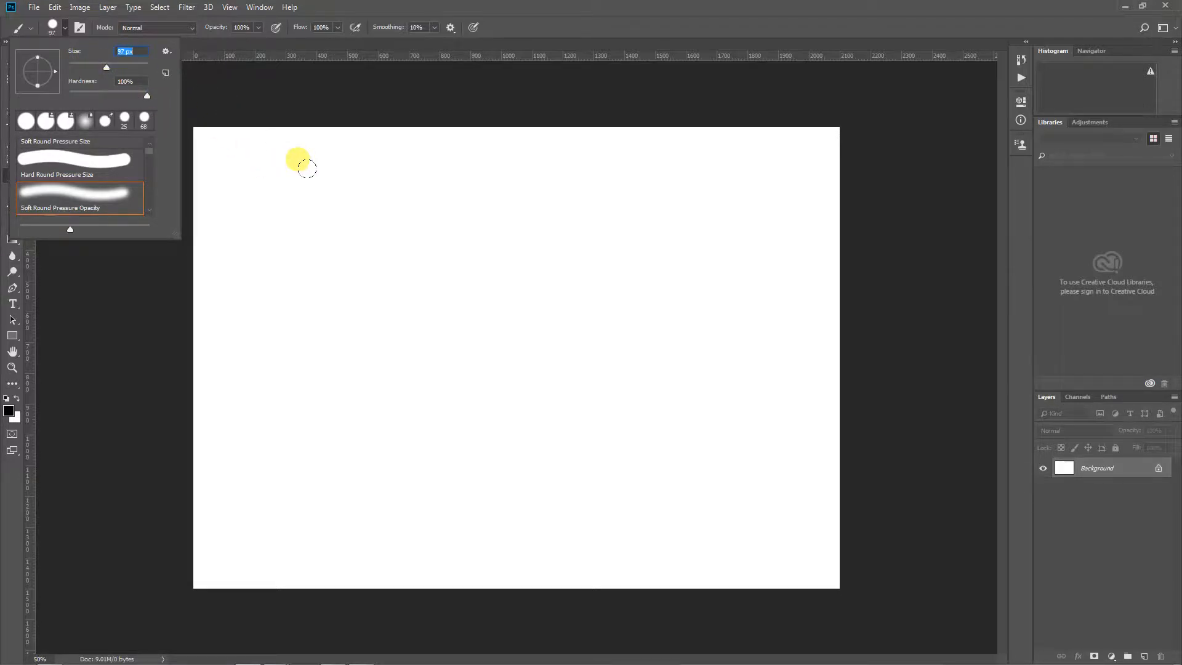
pyautogui.click(86, 64)
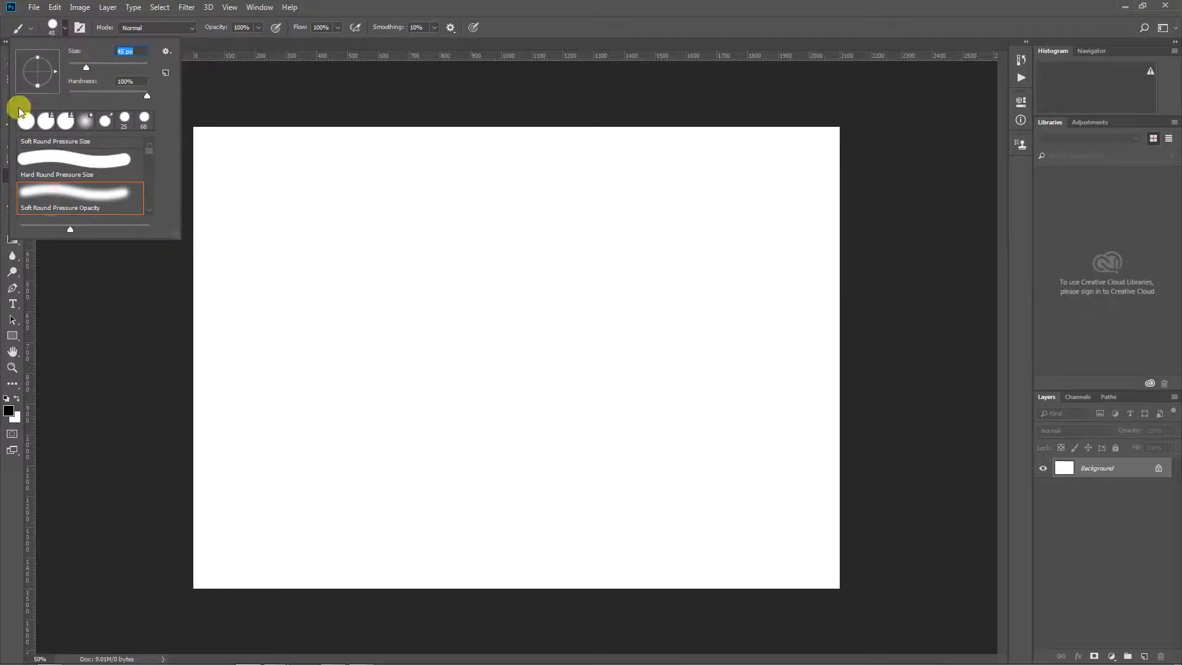
pyautogui.click(567, 10)
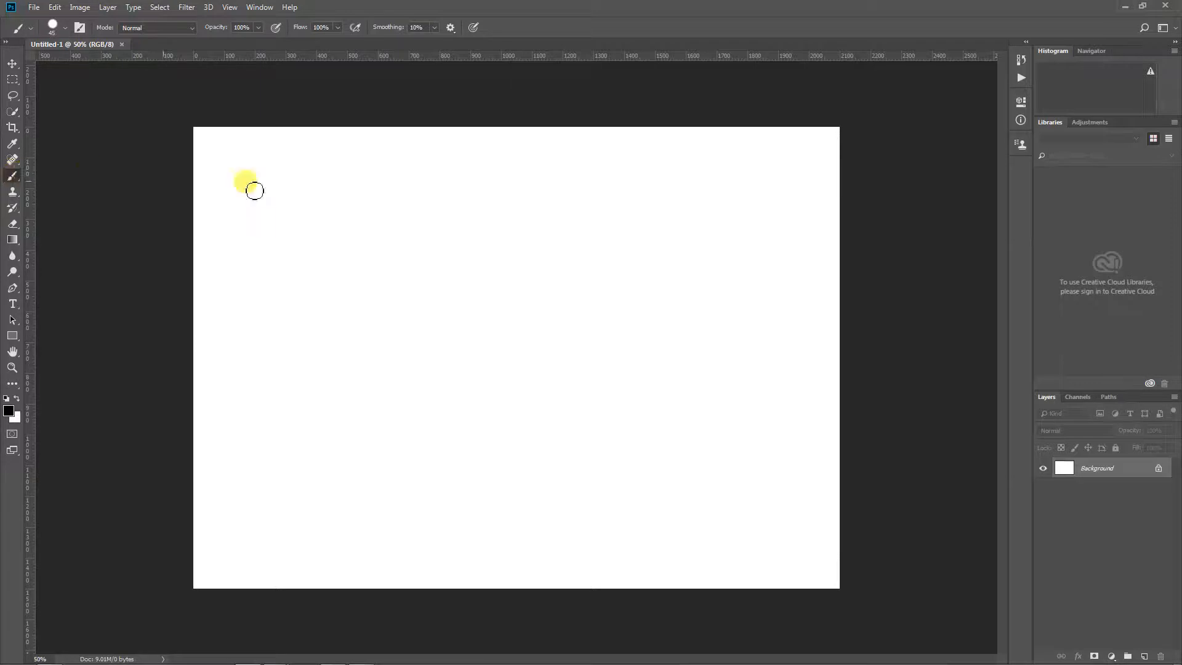
# Paint a looping black scribble across the upper part of the canvas and a small smiley face below it
pyautogui.moveTo(399, 191)
pyautogui.mouseDown()
pyautogui.moveTo(436, 230)
pyautogui.moveTo(491, 249)
pyautogui.mouseUp()
pyautogui.moveTo(370, 271)
pyautogui.mouseDown()
pyautogui.moveTo(778, 287)
pyautogui.moveTo(246, 406)
pyautogui.moveTo(470, 349)
pyautogui.moveTo(879, 385)
pyautogui.moveTo(290, 242)
pyautogui.moveTo(311, 237)
pyautogui.moveTo(325, 193)
pyautogui.mouseUp()
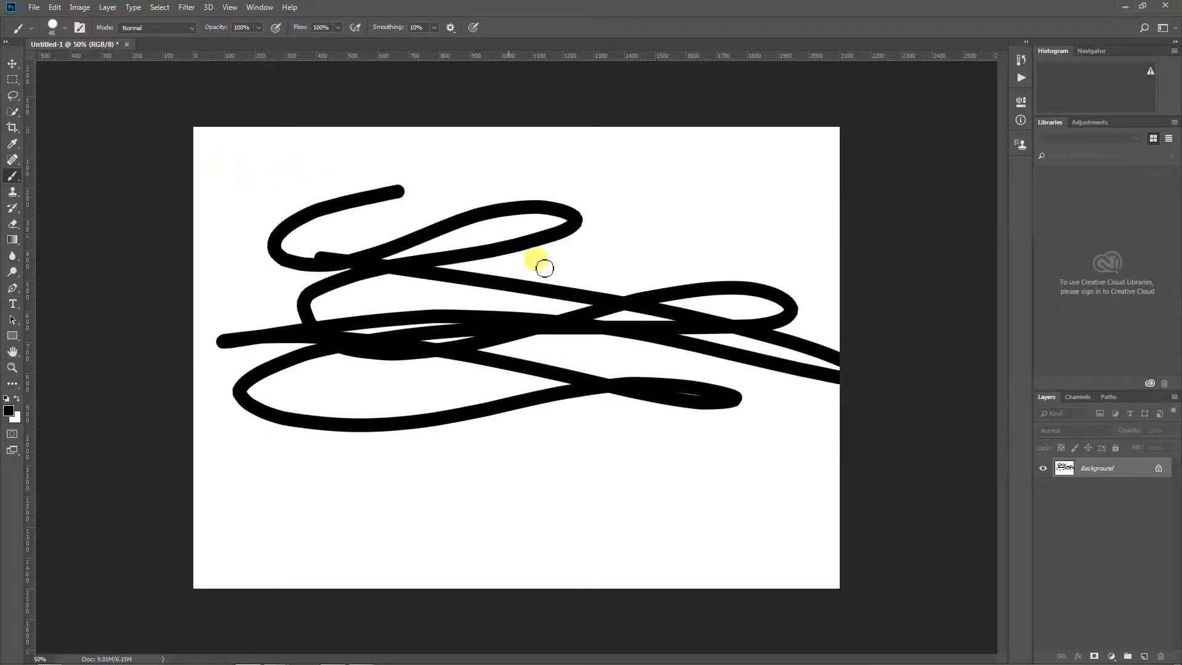
pyautogui.moveTo(510, 445)
pyautogui.mouseDown()
pyautogui.moveTo(507, 466)
pyautogui.moveTo(537, 478)
pyautogui.moveTo(550, 533)
pyautogui.moveTo(576, 508)
pyautogui.mouseUp()
pyautogui.click(513, 484)
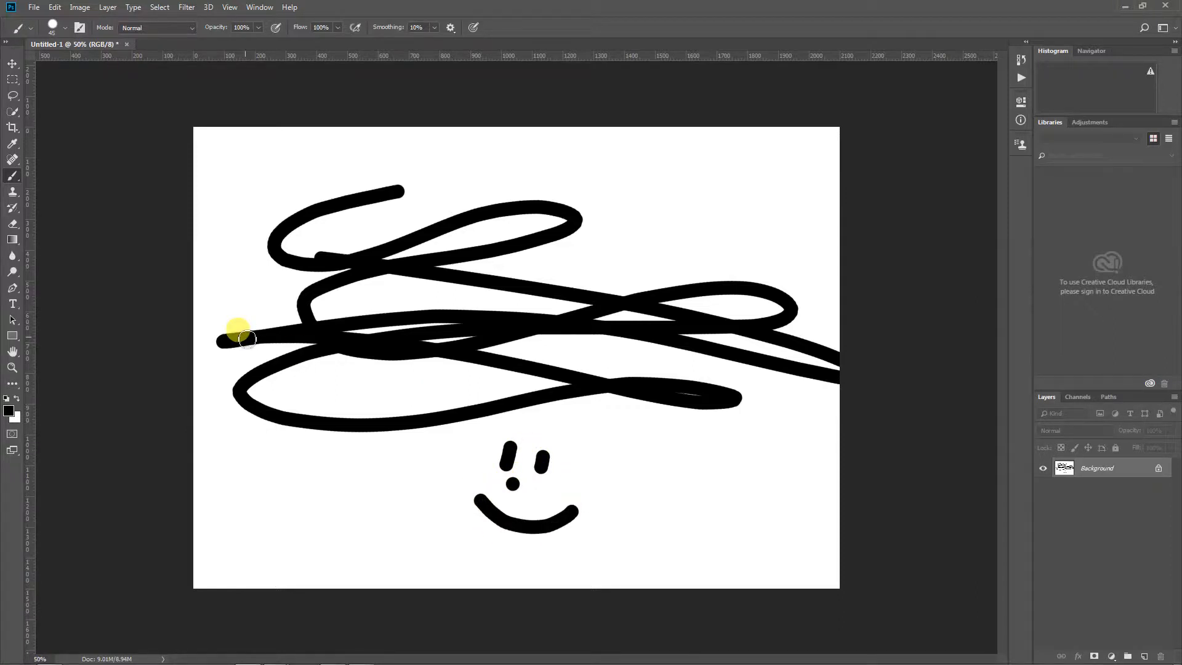
# Erase the whole scribble above the smiley face using the Eraser enlarged to 500 px
pyautogui.click(10, 226)
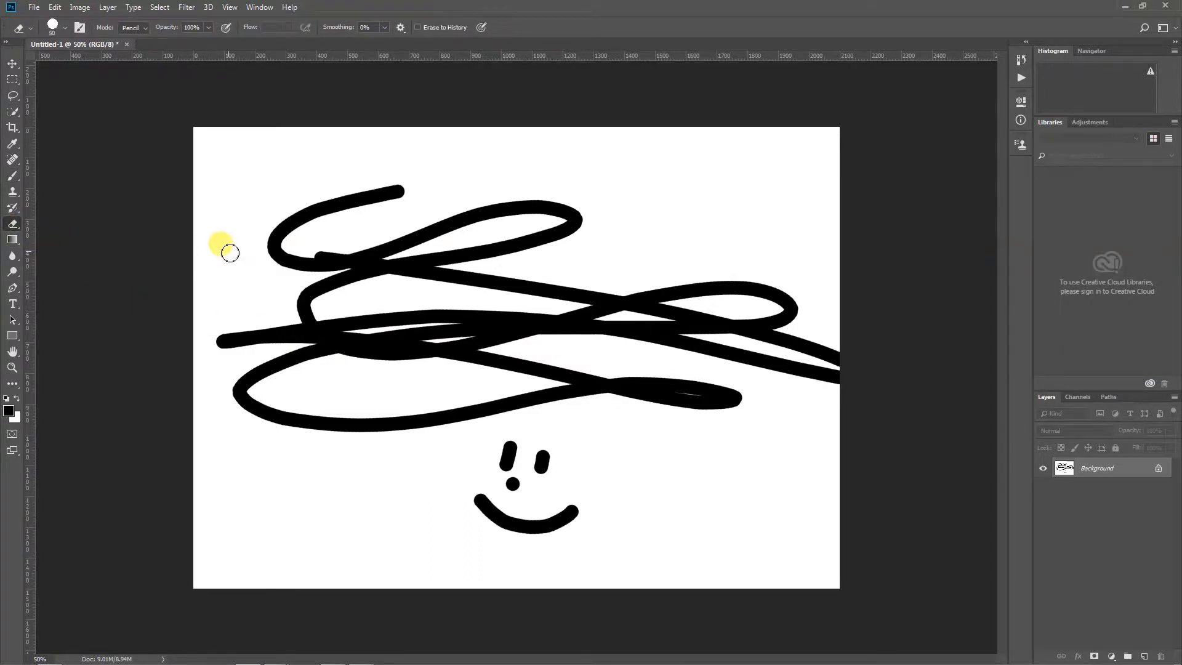
pyautogui.press(']')
pyautogui.press(']')
pyautogui.press(']')
pyautogui.press(']')
pyautogui.press(']')
pyautogui.press(']')
pyautogui.press(']')
pyautogui.press(']')
pyautogui.press(']')
pyautogui.press(']')
pyautogui.press(']')
pyautogui.press(']')
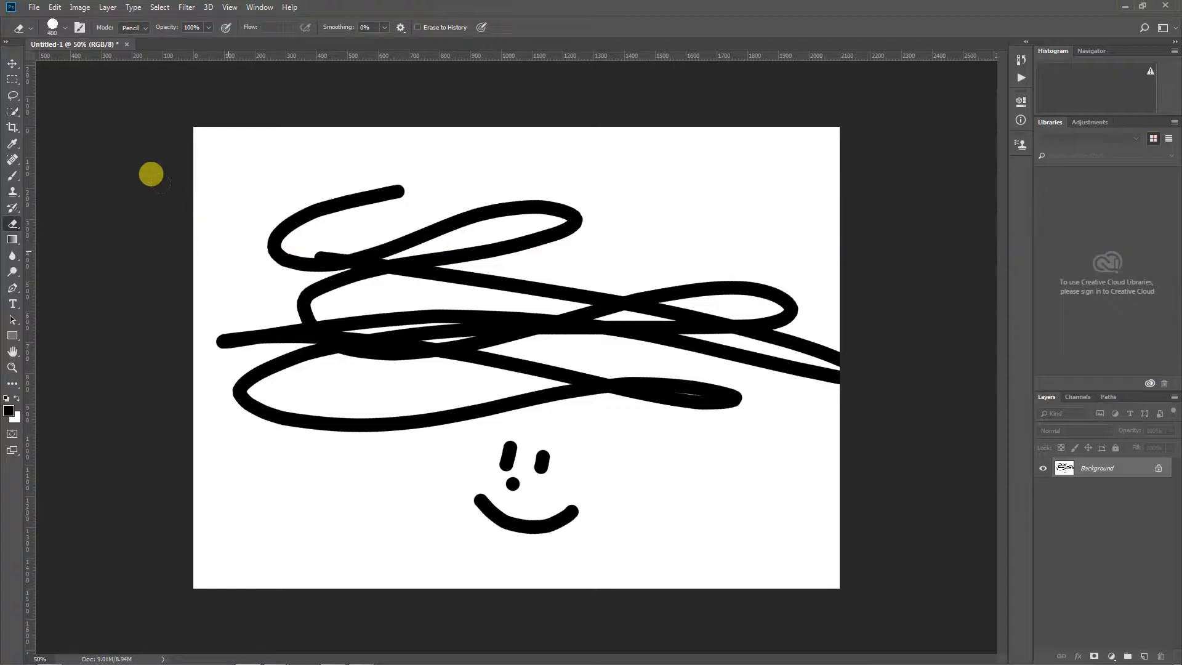
pyautogui.press(']')
pyautogui.moveTo(137, 190)
pyautogui.mouseDown()
pyautogui.moveTo(297, 137)
pyautogui.moveTo(245, 298)
pyautogui.moveTo(259, 303)
pyautogui.moveTo(316, 308)
pyautogui.moveTo(444, 276)
pyautogui.moveTo(736, 272)
pyautogui.moveTo(320, 166)
pyautogui.mouseUp()
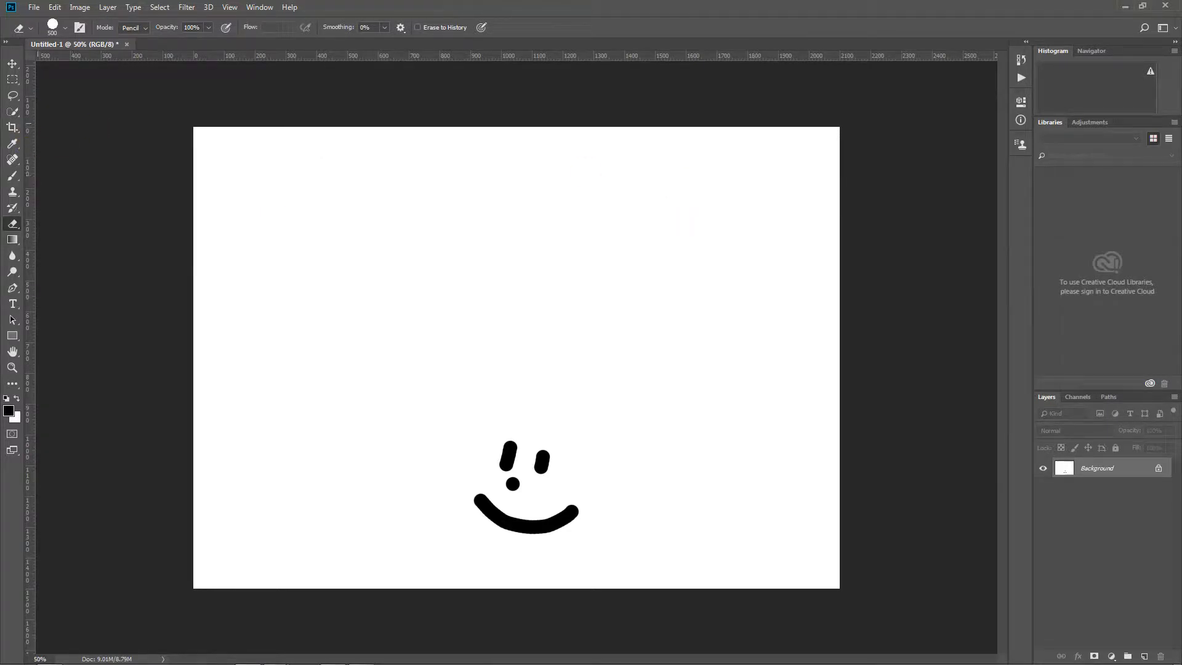
# Convert the Background layer to a normal layer and move it upward so the smiley face sits near the canvas centre
pyautogui.click(10, 66)
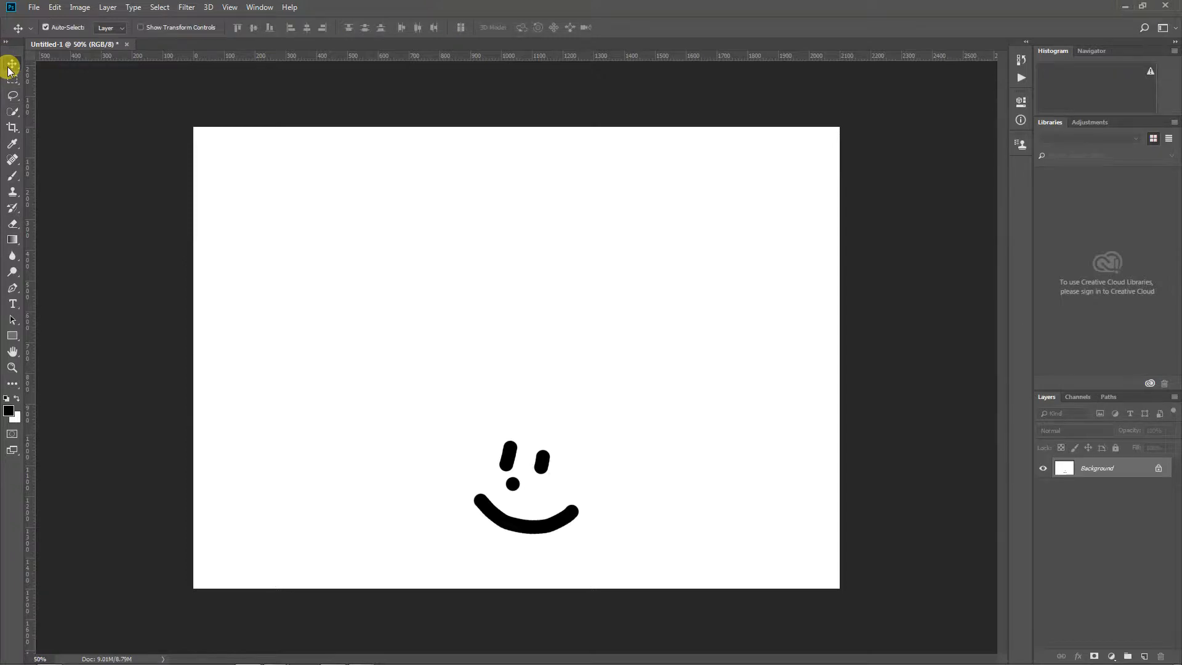
pyautogui.moveTo(511, 452); pyautogui.dragTo(505, 317)
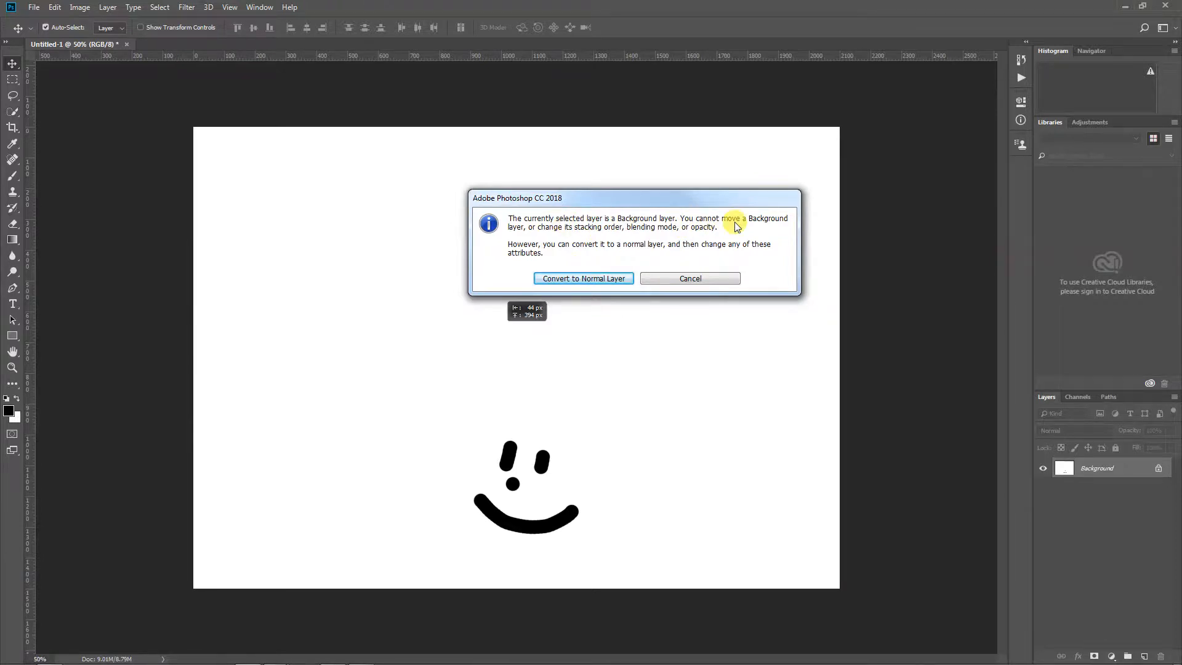
pyautogui.click(574, 281)
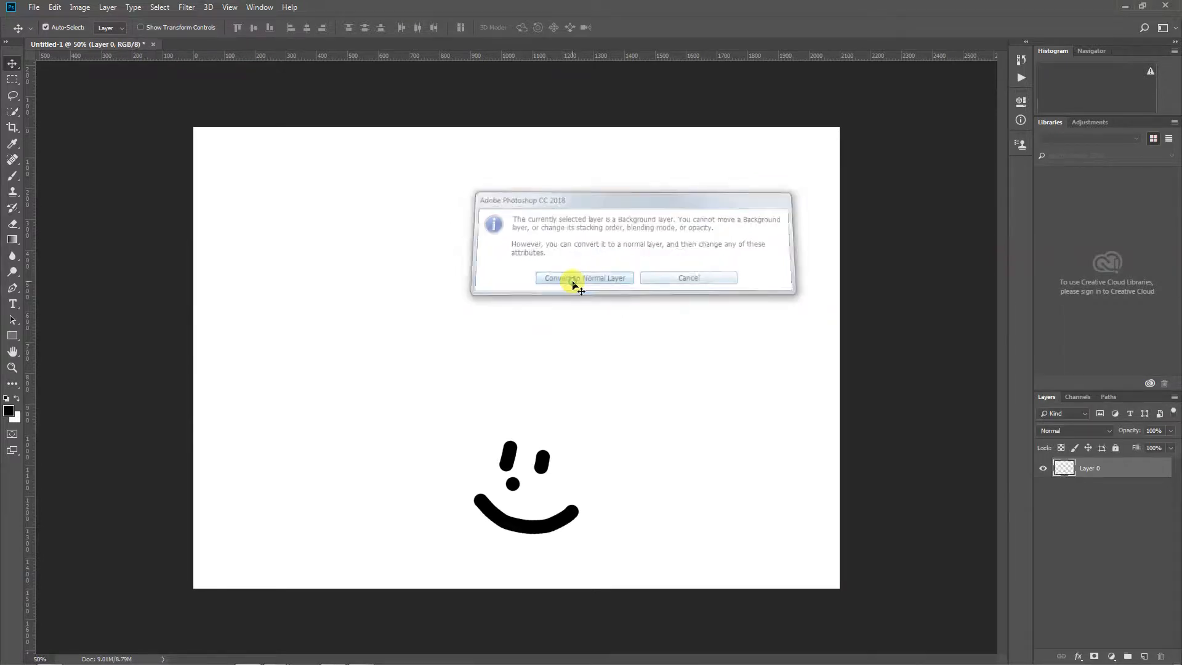
pyautogui.moveTo(529, 350); pyautogui.dragTo(528, 298)
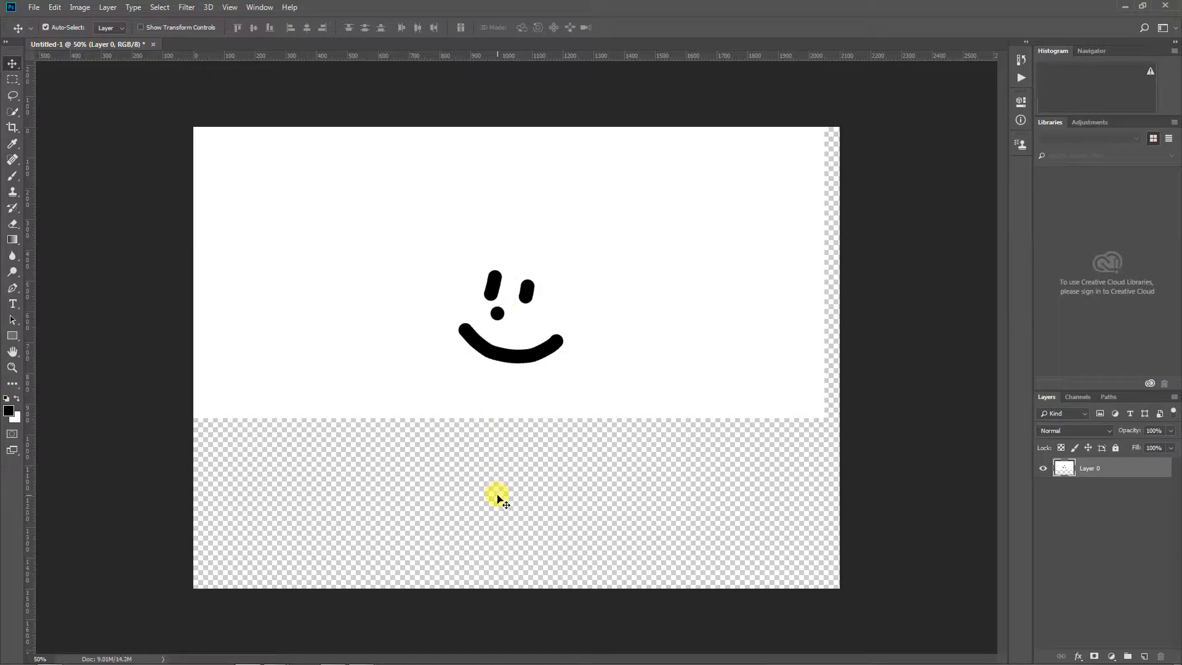
# Move the smiley-face layer around the canvas, finishing with the face in the lower half
pyautogui.moveTo(534, 349); pyautogui.dragTo(549, 306)
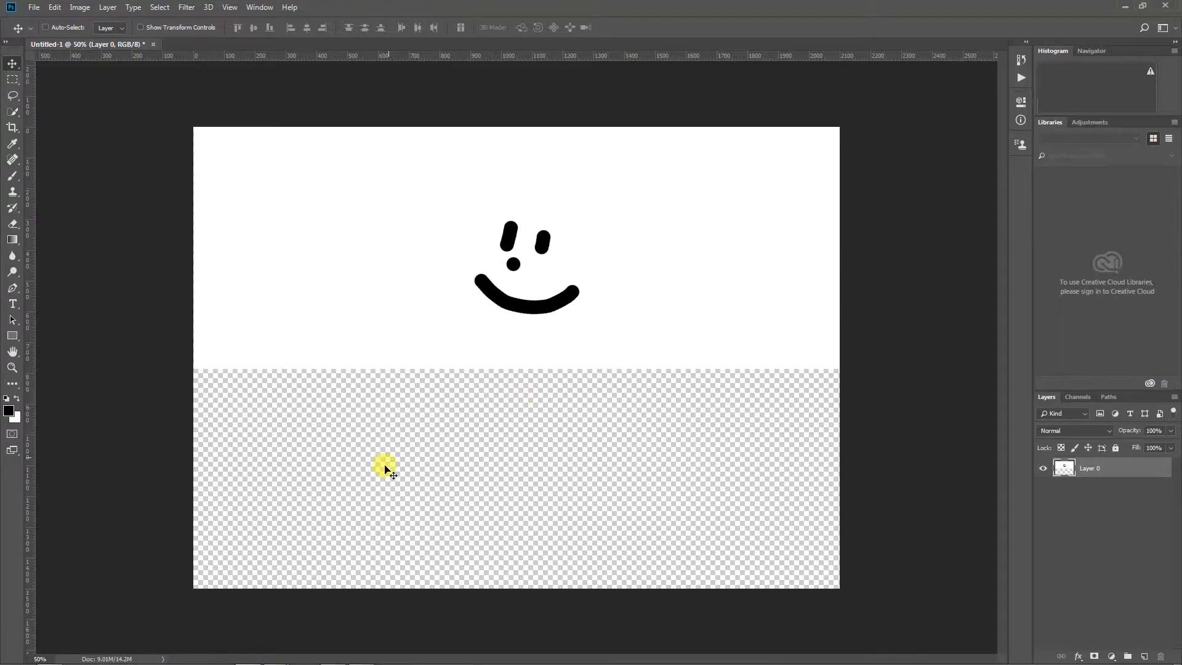
pyautogui.press('ctrl')
pyautogui.moveTo(771, 257); pyautogui.dragTo(764, 313)
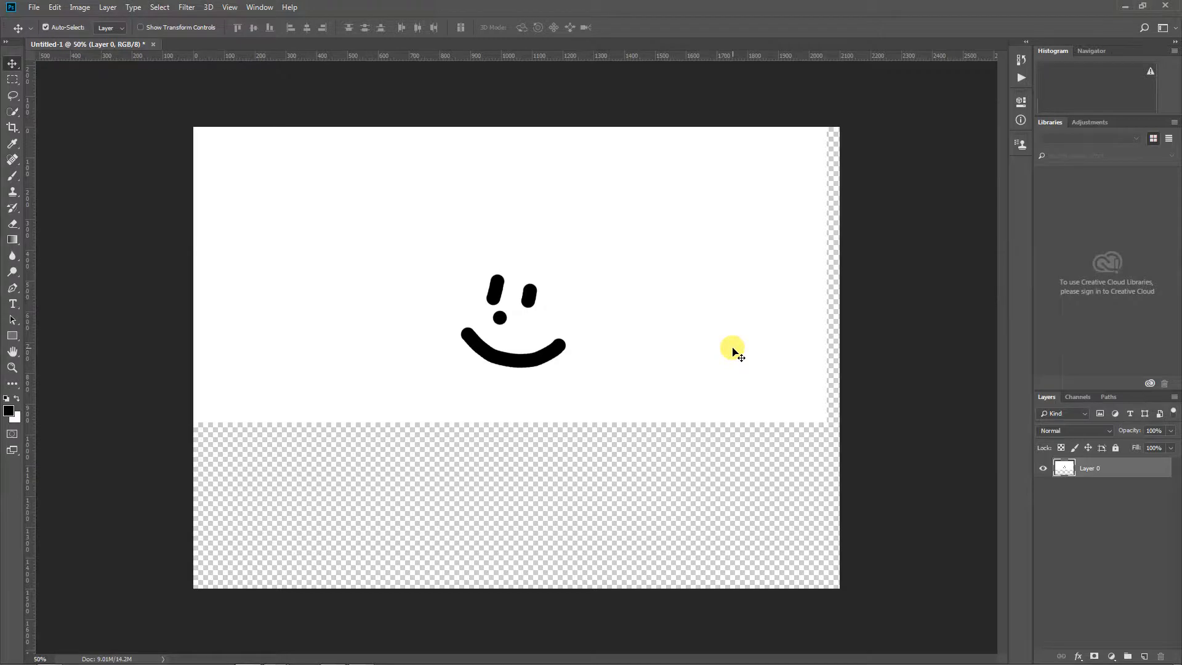
pyautogui.click(702, 468)
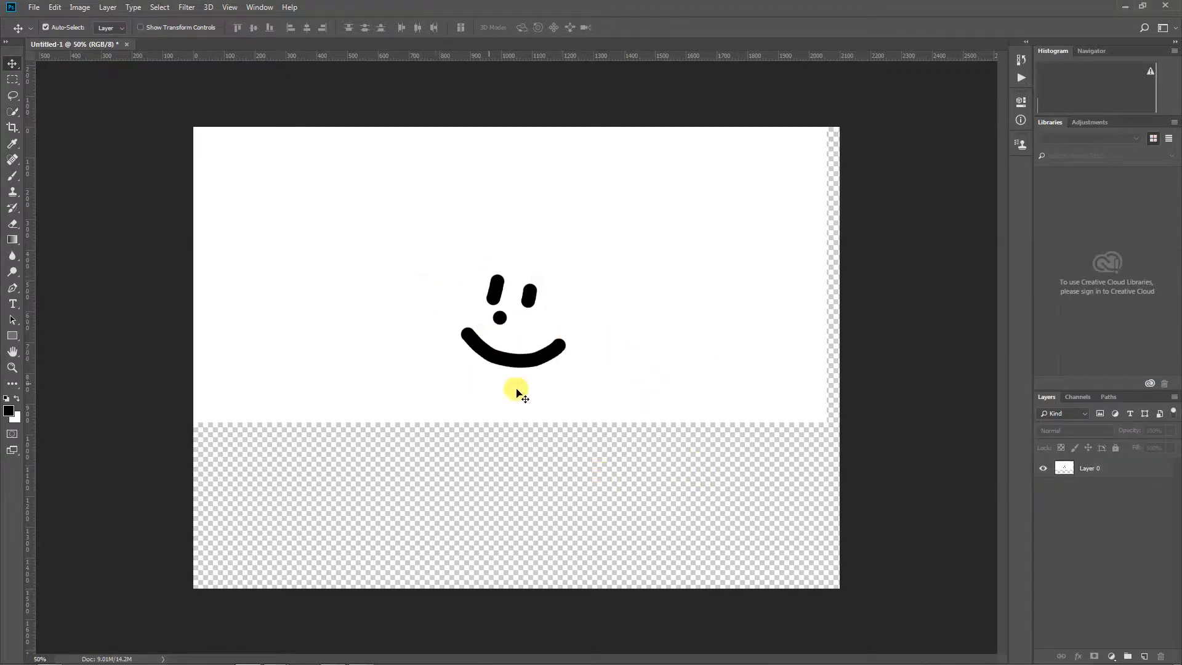
pyautogui.moveTo(587, 282); pyautogui.dragTo(587, 422)
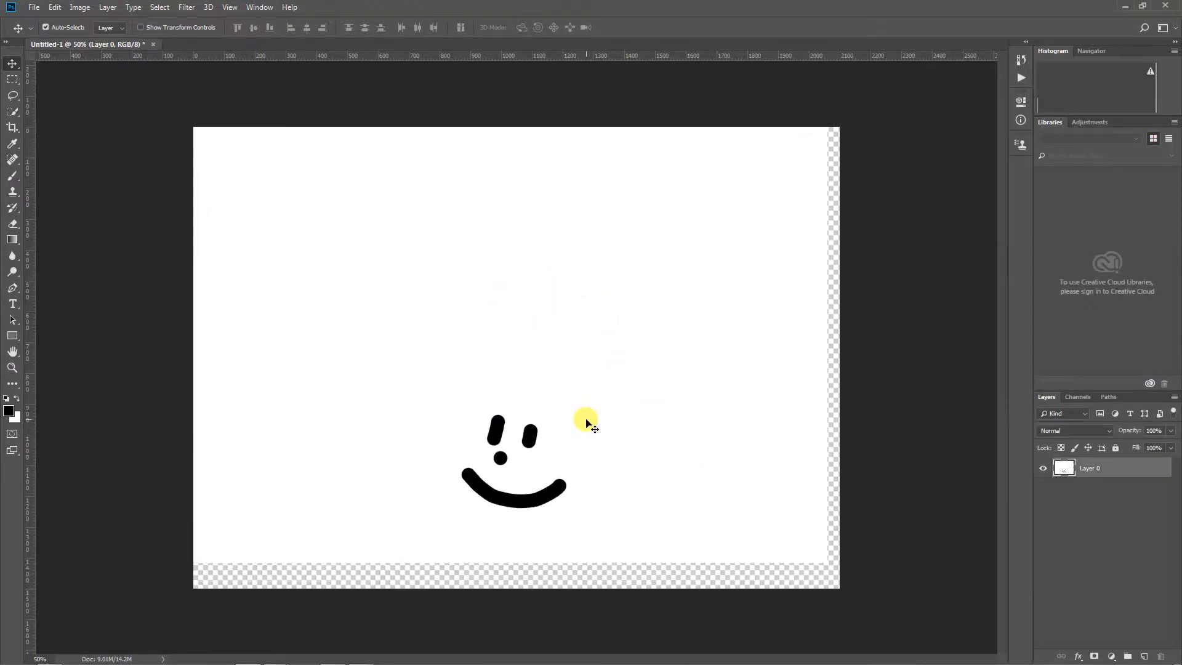
# Step backward through the history until the canvas is blank white with the original locked Background layer
pyautogui.hotkey('ctrl', 'z')
pyautogui.hotkey('ctrl', 'alt', 'z')
pyautogui.hotkey('ctrl', 'alt', 'z')
pyautogui.hotkey('ctrl', 'alt', 'z')
pyautogui.hotkey('ctrl', 'alt', 'z')
pyautogui.hotkey('ctrl', 'alt', 'z')
pyautogui.hotkey('ctrl', 'alt', 'z')
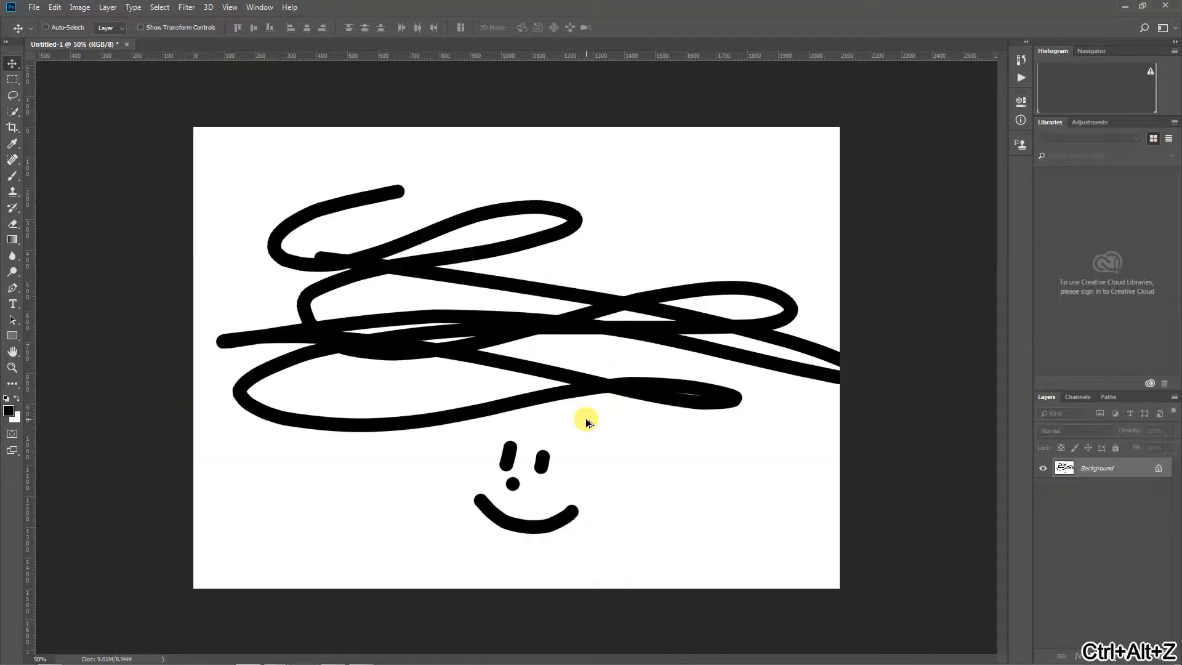
pyautogui.hotkey('ctrl', 'alt', 'z')
pyautogui.hotkey('ctrl', 'alt', 'z')
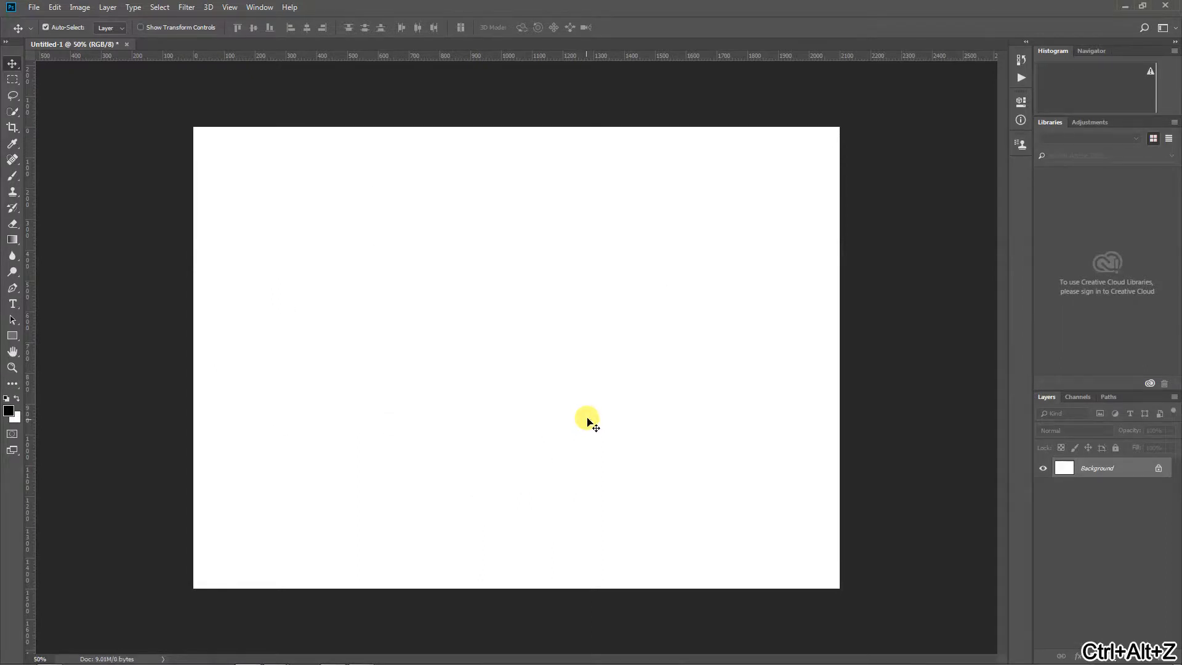
# Unlock the Background layer and erase all of its white content with the Eraser to leave full transparency
pyautogui.click(1159, 470)
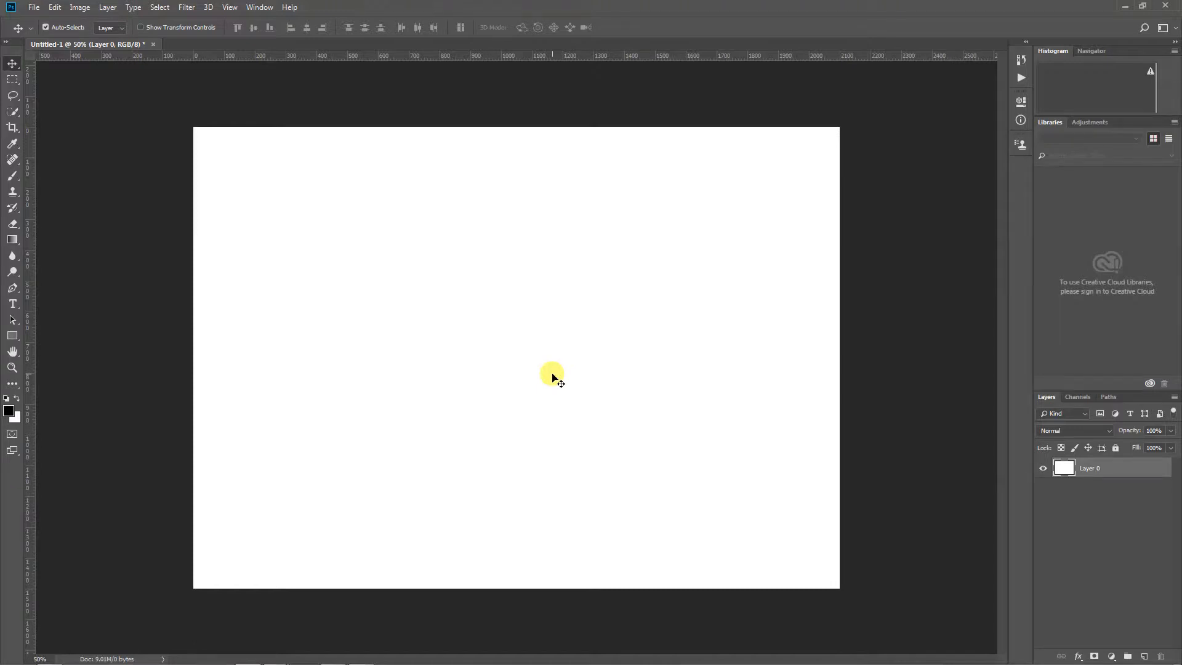
pyautogui.press('e')
pyautogui.moveTo(243, 100)
pyautogui.mouseDown()
pyautogui.moveTo(138, 98)
pyautogui.moveTo(60, 123)
pyautogui.moveTo(657, 85)
pyautogui.moveTo(809, 116)
pyautogui.moveTo(542, 169)
pyautogui.moveTo(202, 192)
pyautogui.moveTo(79, 258)
pyautogui.moveTo(413, 270)
pyautogui.moveTo(714, 258)
pyautogui.moveTo(757, 296)
pyautogui.moveTo(200, 342)
pyautogui.moveTo(91, 386)
pyautogui.moveTo(300, 405)
pyautogui.moveTo(565, 389)
pyautogui.moveTo(732, 415)
pyautogui.moveTo(752, 499)
pyautogui.moveTo(179, 482)
pyautogui.moveTo(92, 449)
pyautogui.mouseUp()
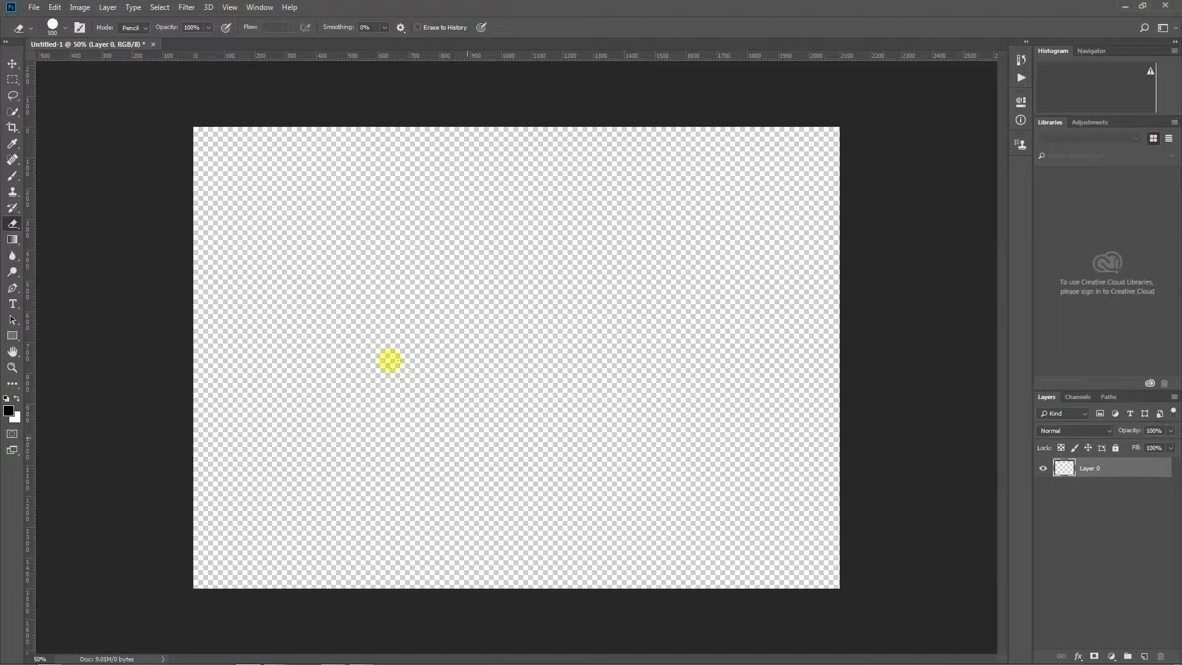
# Paint a black smiley face on the transparent layer and move it to the canvas's upper-right corner
pyautogui.press('b')
pyautogui.moveTo(431, 243)
pyautogui.mouseDown()
pyautogui.moveTo(426, 257)
pyautogui.moveTo(465, 263)
pyautogui.moveTo(441, 289)
pyautogui.moveTo(471, 314)
pyautogui.moveTo(498, 292)
pyautogui.mouseUp()
pyautogui.press('v')
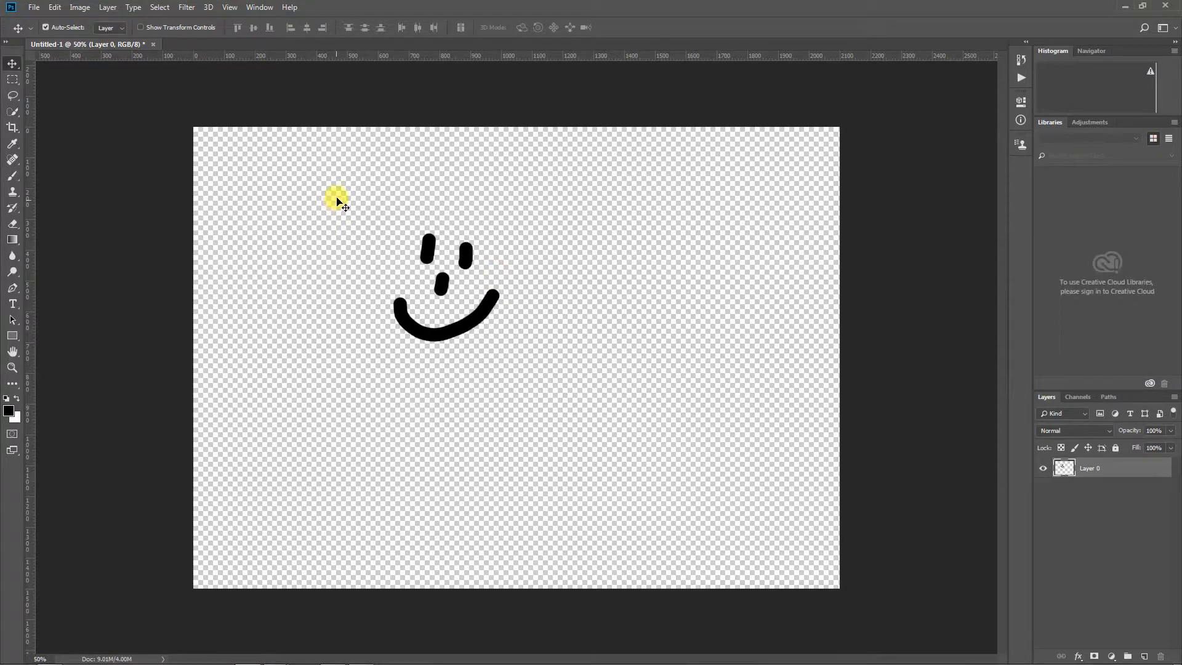
pyautogui.moveTo(335, 198); pyautogui.dragTo(573, 387)
pyautogui.moveTo(491, 305); pyautogui.dragTo(789, 233)
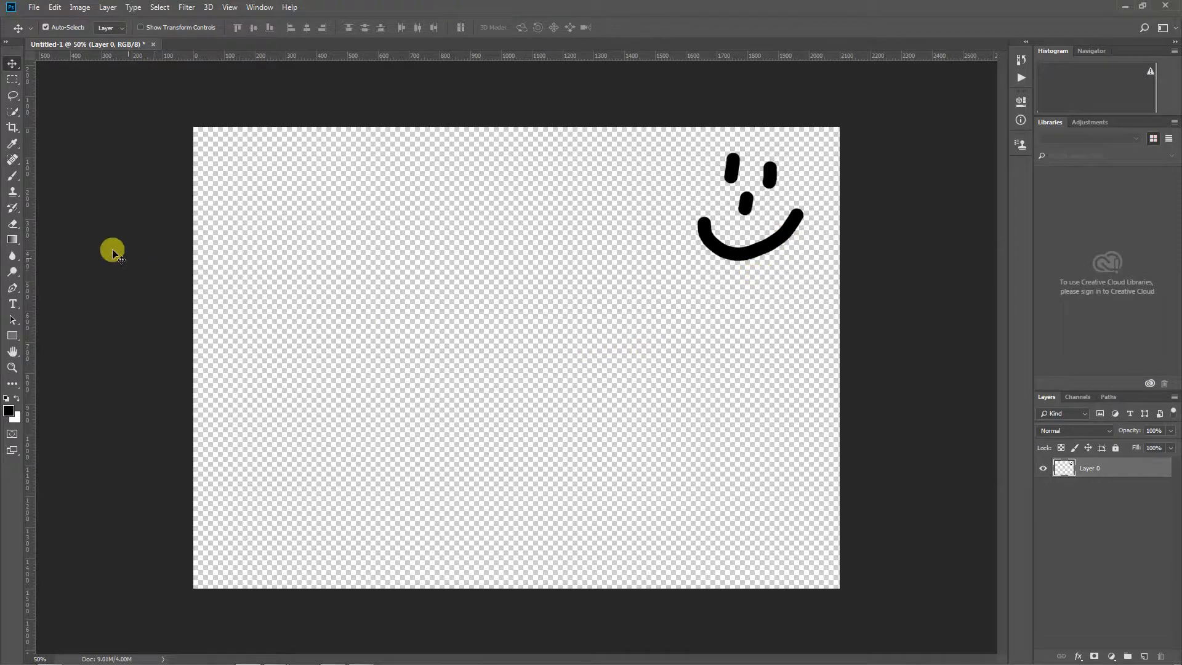
# Paint a sad face with two eyes, a dot nose and a downturned mouth in the canvas's left part
pyautogui.click(12, 176)
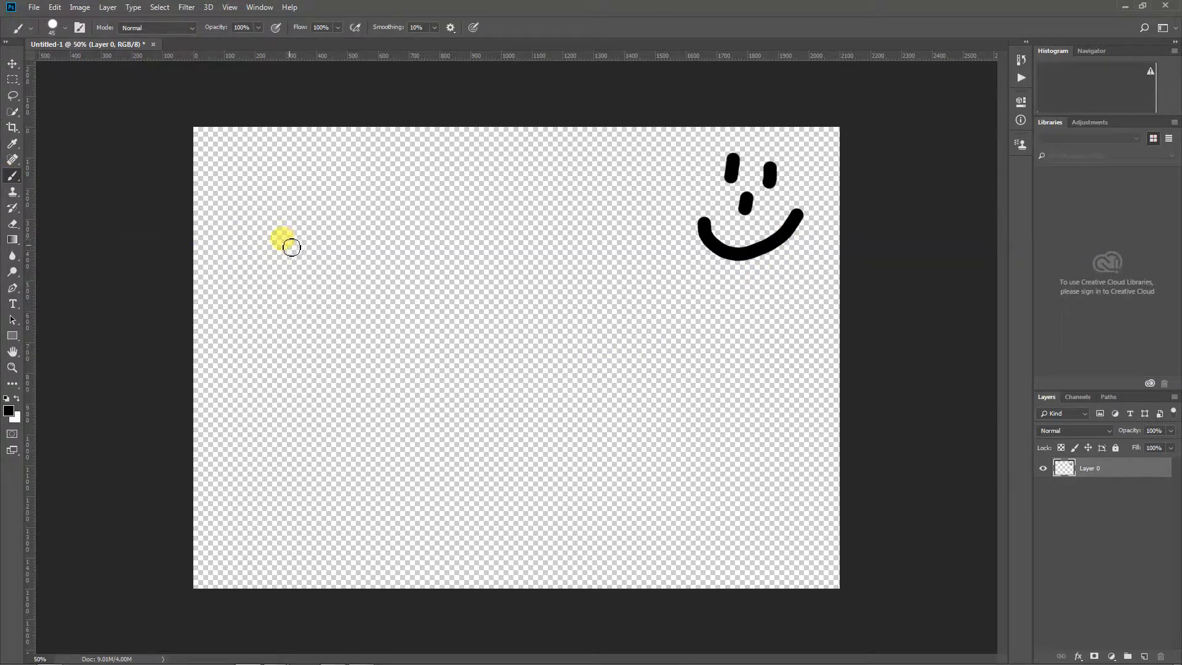
pyautogui.moveTo(291, 239); pyautogui.dragTo(285, 286)
pyautogui.moveTo(334, 245); pyautogui.dragTo(335, 265)
pyautogui.click(312, 316)
pyautogui.moveTo(272, 383); pyautogui.dragTo(380, 379)
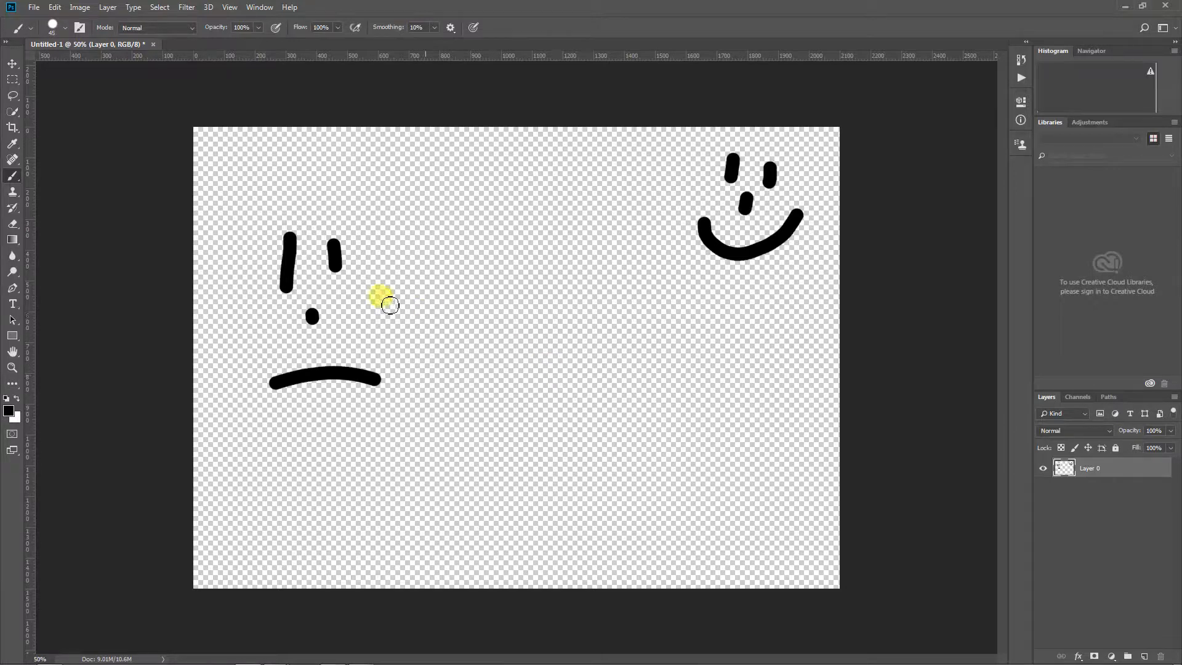
# Select the sad face with a rectangular marquee, move it slightly down, scale it to about 62.5%, and deselect it
pyautogui.click(13, 80)
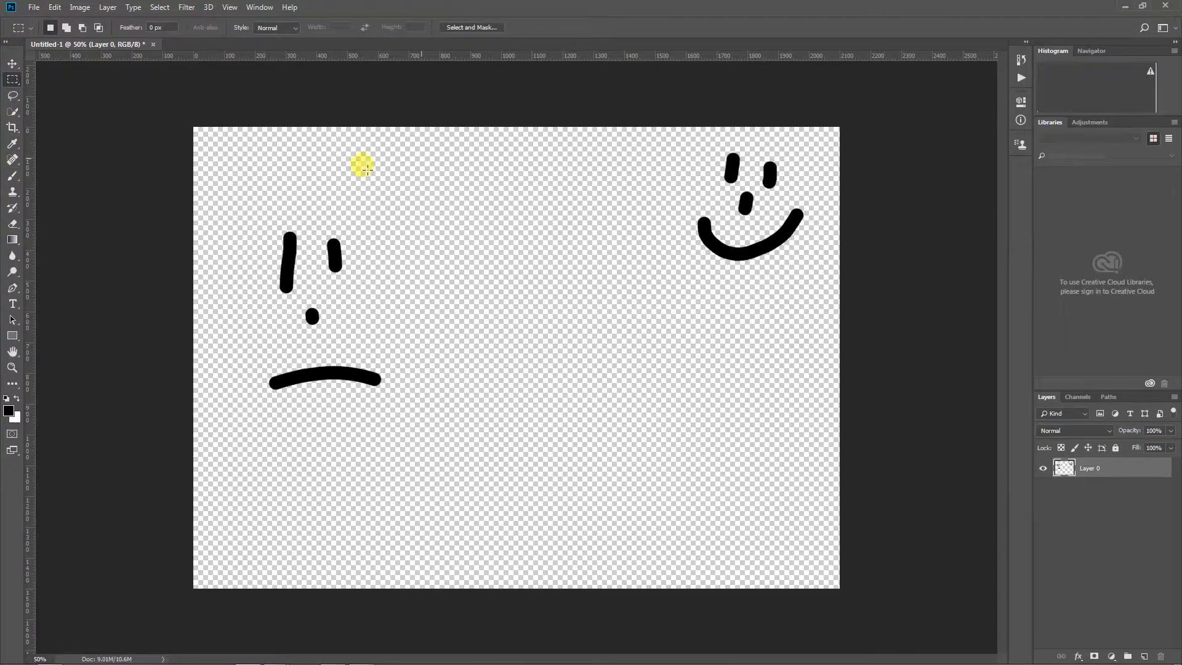
pyautogui.moveTo(235, 191); pyautogui.dragTo(452, 489)
pyautogui.press('v')
pyautogui.moveTo(355, 375); pyautogui.dragTo(373, 417)
pyautogui.hotkey('ctrl', 't')
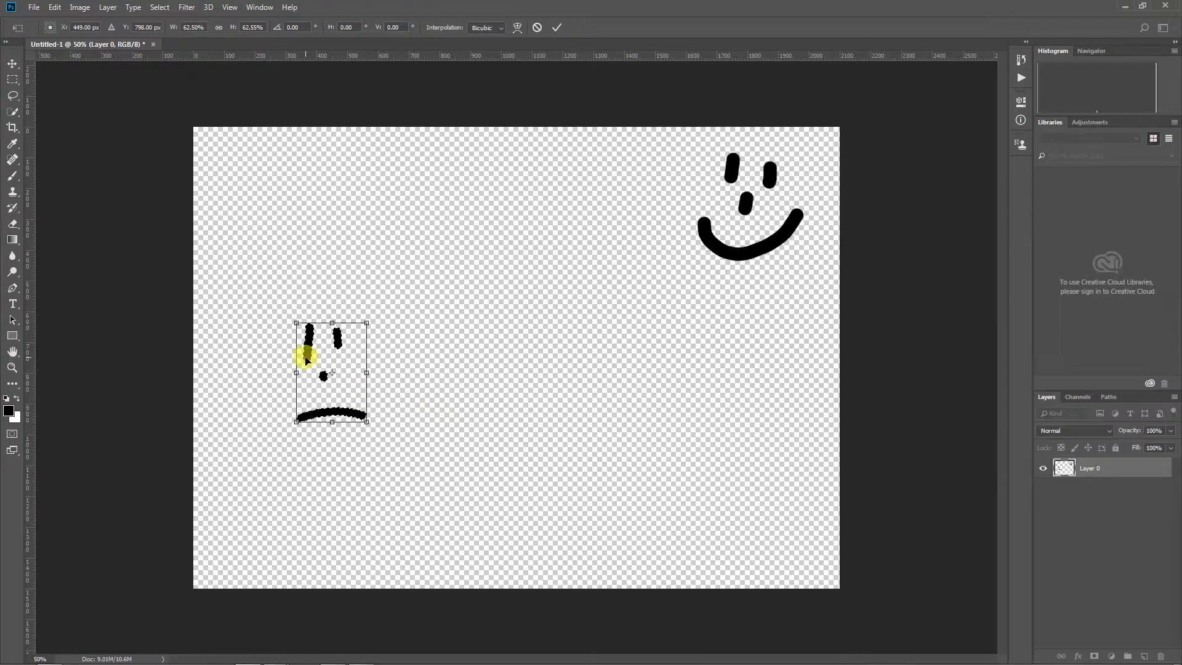
pyautogui.hotkey('ctrl', 'd')
pyautogui.press('Return')
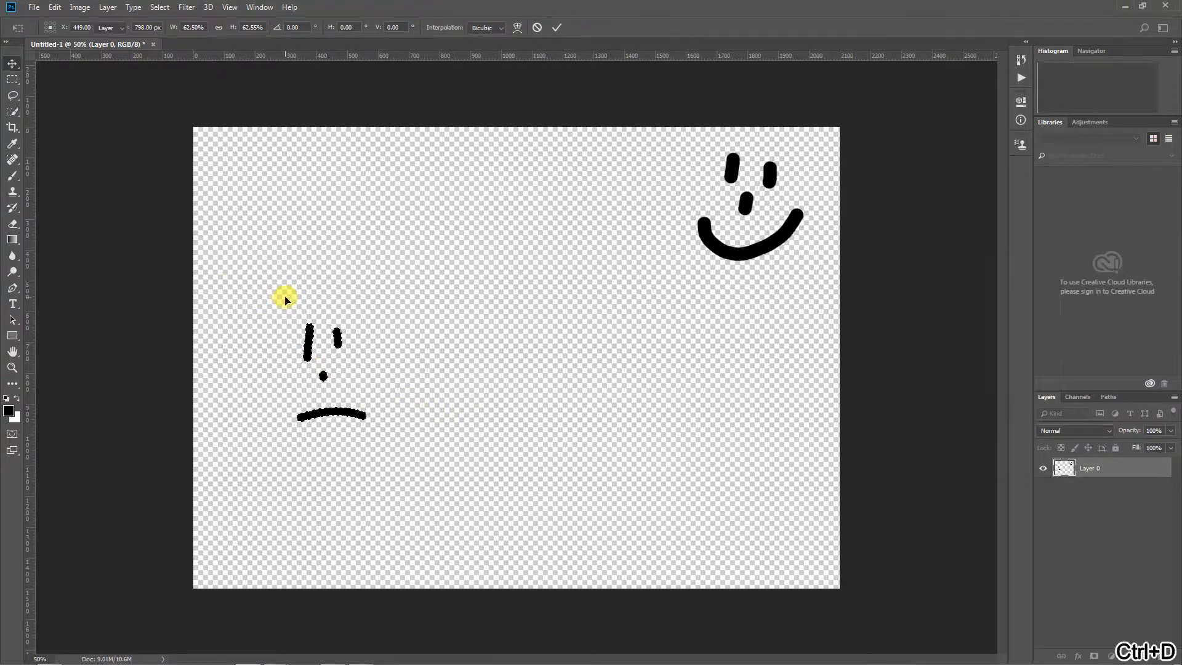
# Shift the whole layer slightly down and left, and move only the marquee-selected smiley face toward the canvas centre
pyautogui.moveTo(310, 338); pyautogui.dragTo(288, 364)
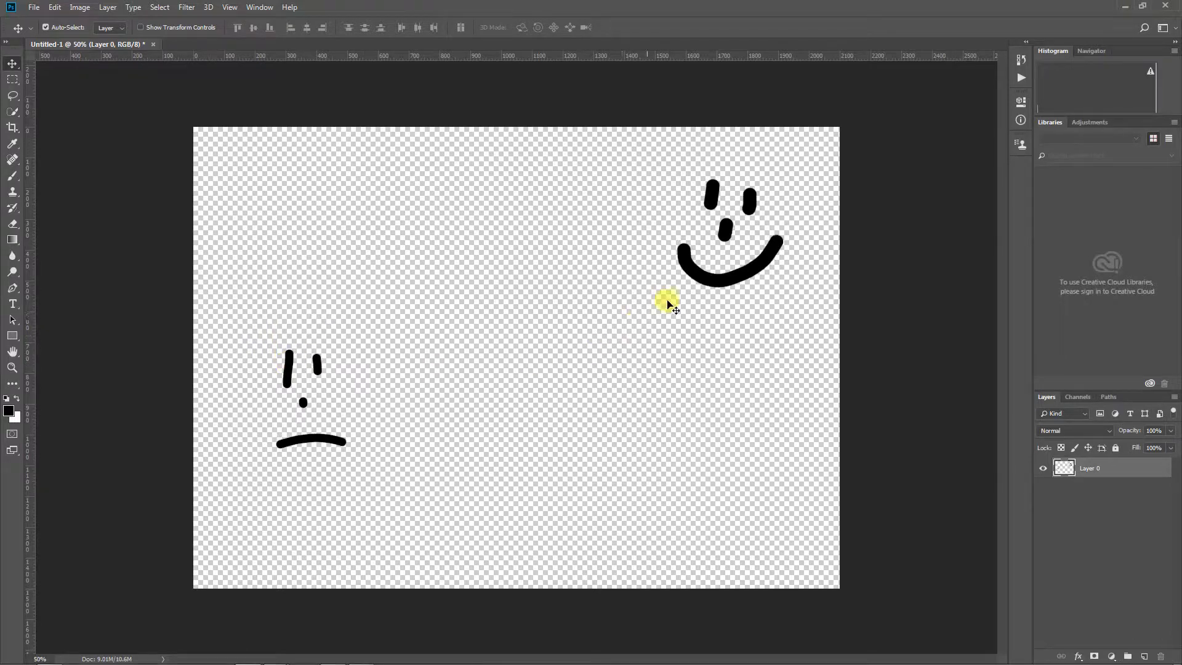
pyautogui.press('m')
pyautogui.moveTo(629, 132); pyautogui.dragTo(853, 372)
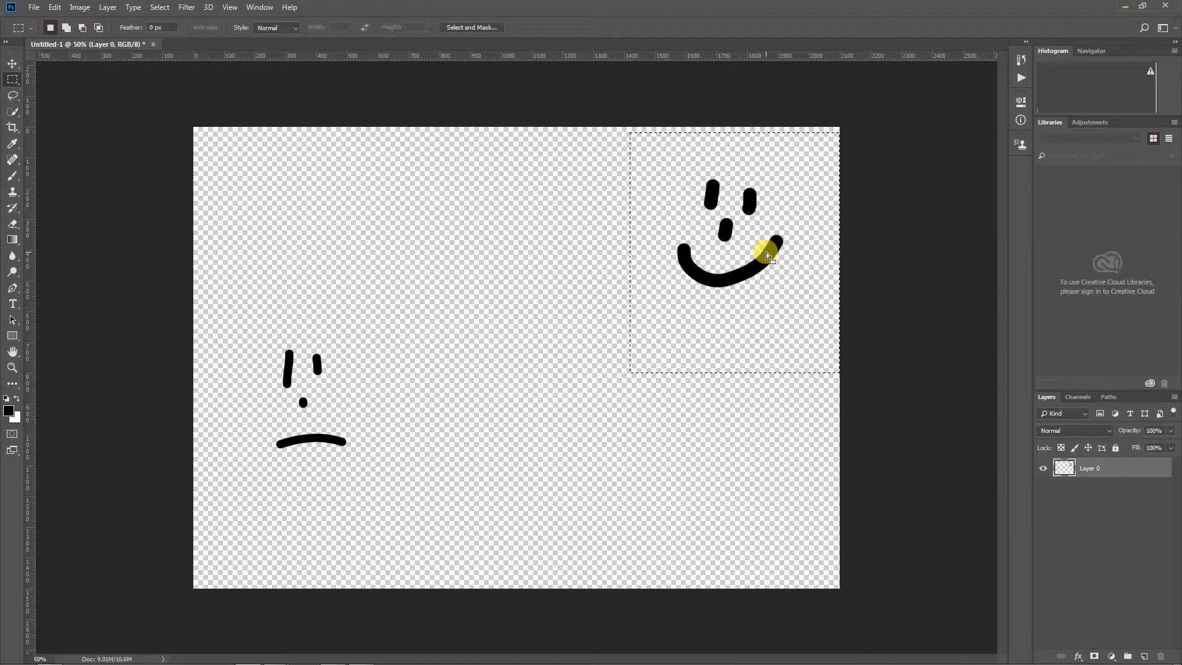
pyautogui.press('v')
pyautogui.moveTo(770, 259); pyautogui.dragTo(656, 339)
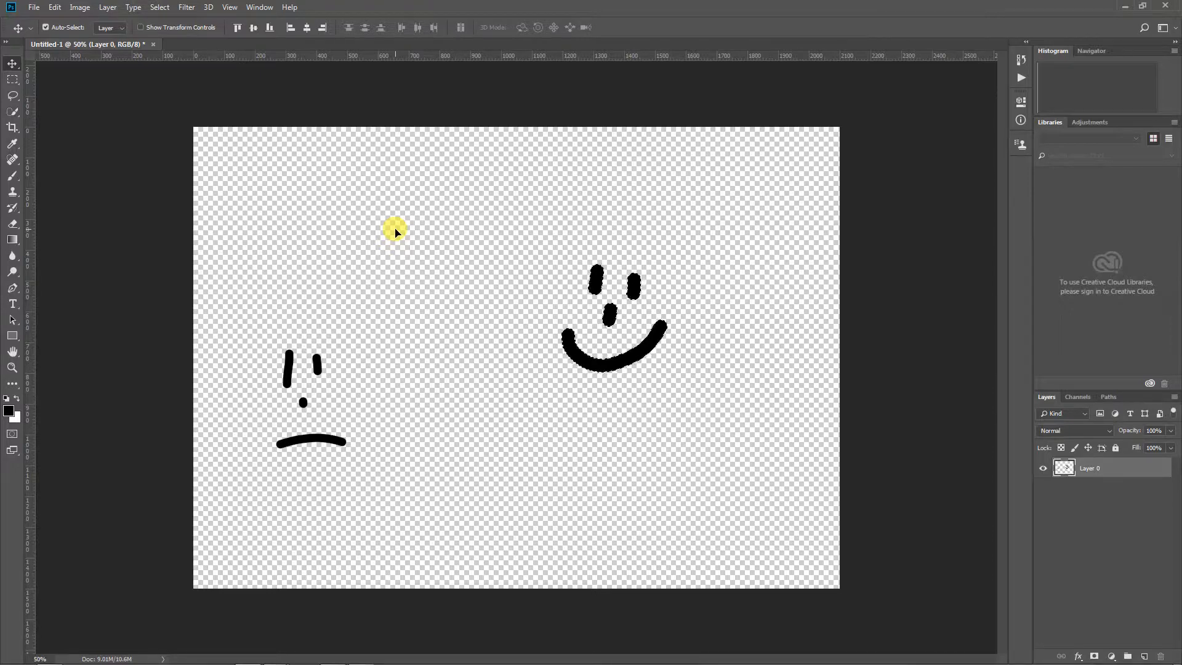
# Step backward through the history to undo the smiley face move, the layer shift and the sad face's scaling
pyautogui.click(55, 7)
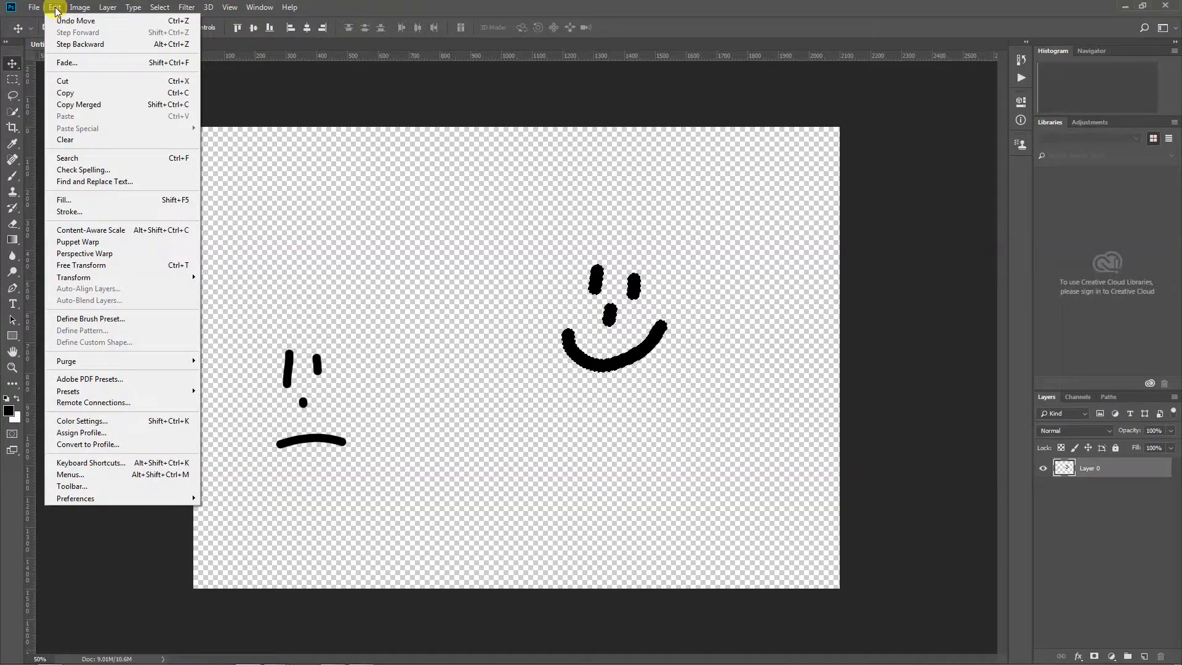
pyautogui.click(62, 21)
pyautogui.click(57, 8)
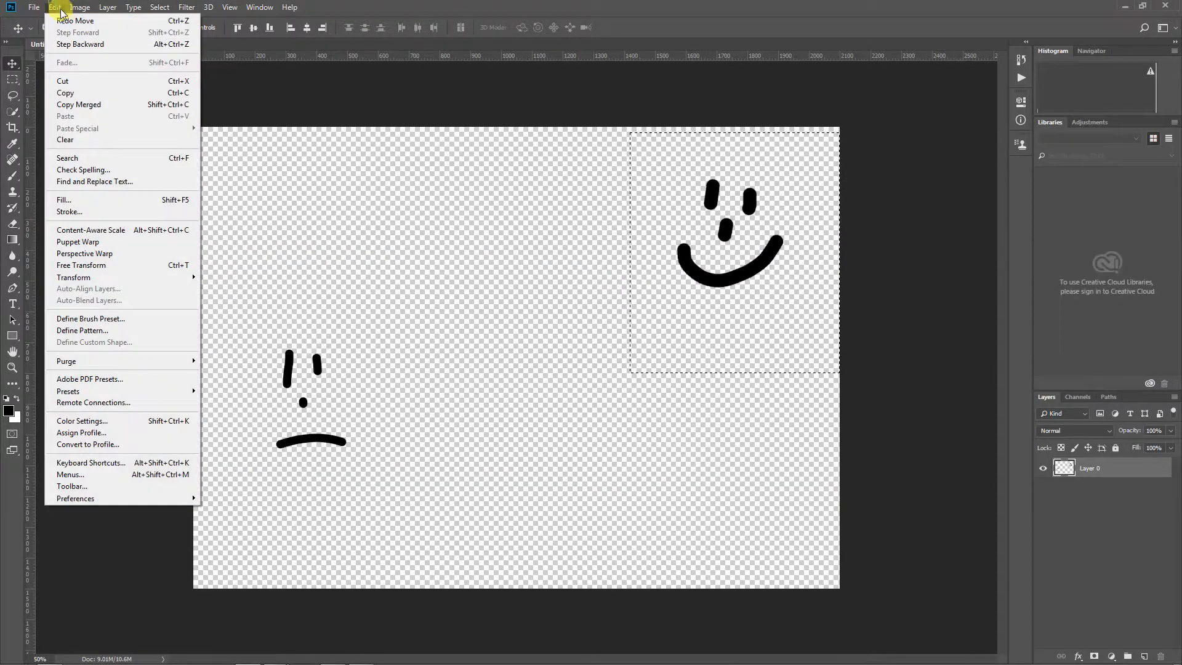
pyautogui.click(79, 44)
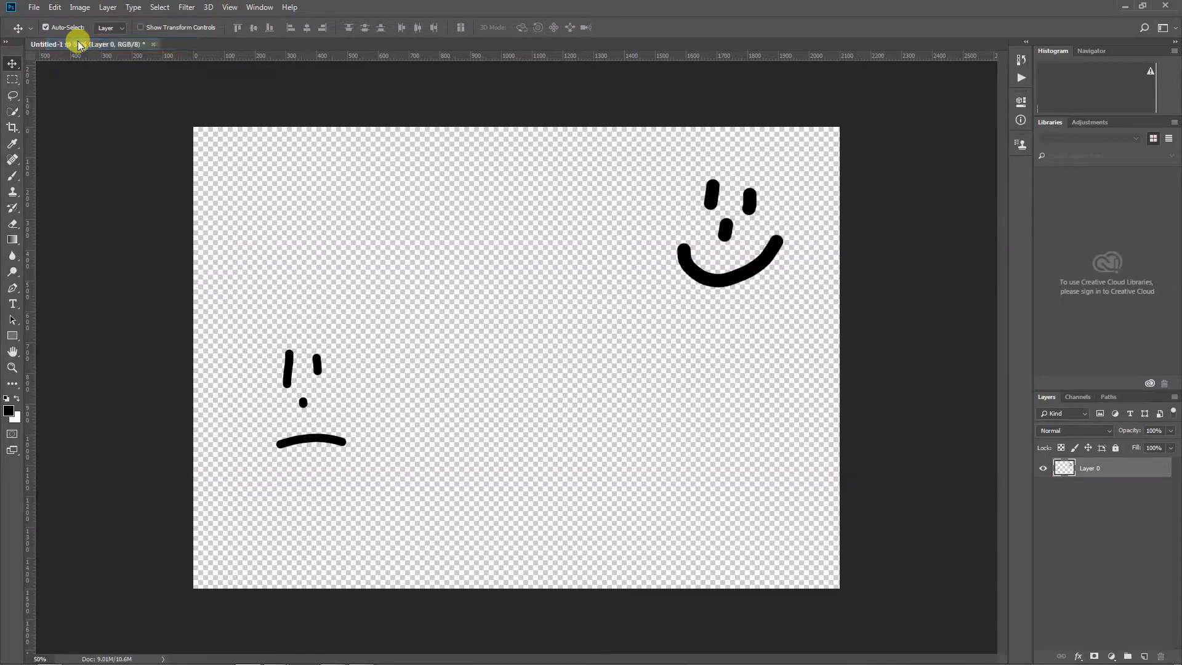
pyautogui.click(55, 7)
pyautogui.click(70, 47)
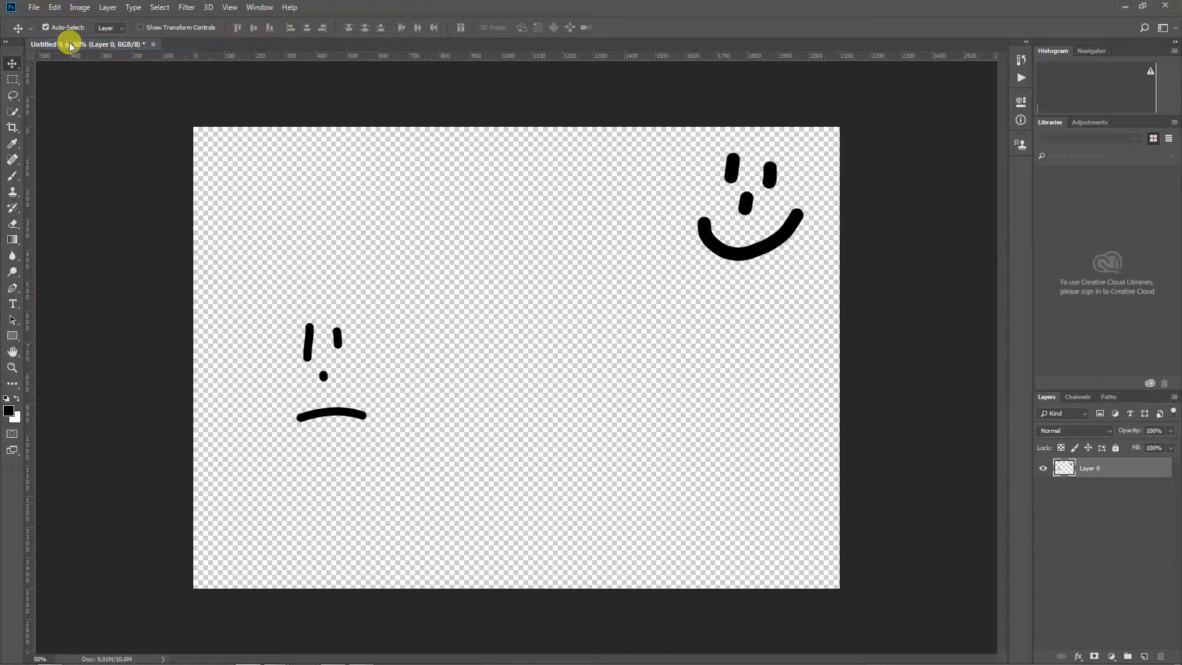
pyautogui.click(55, 8)
pyautogui.click(68, 45)
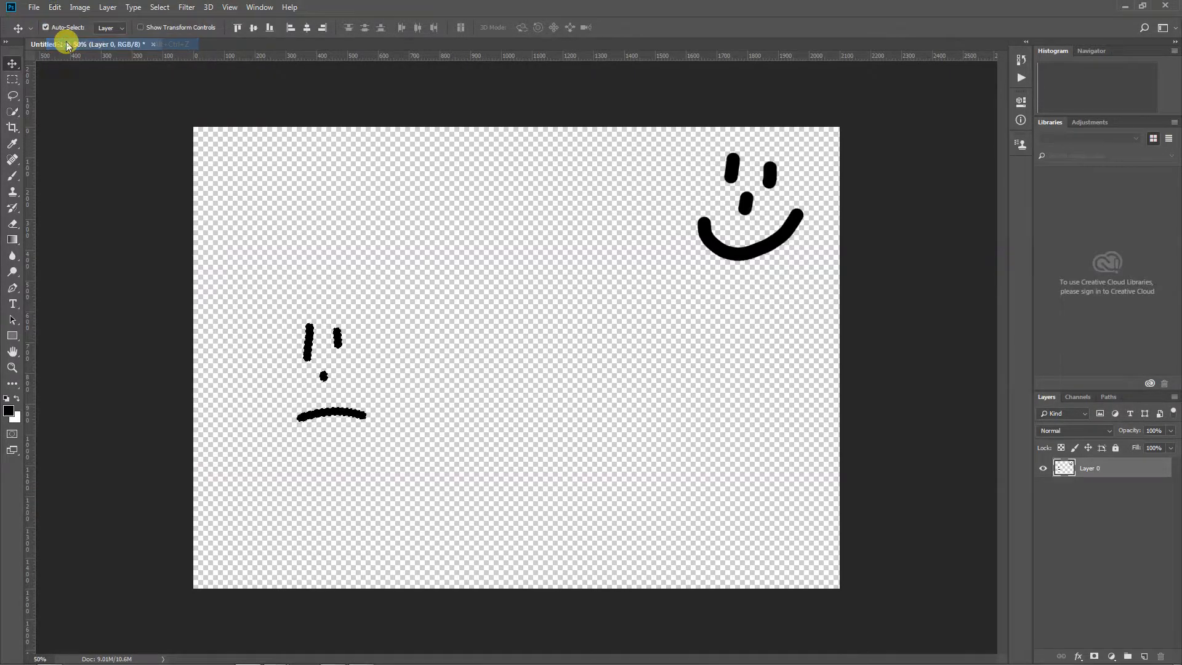
pyautogui.click(54, 7)
pyautogui.click(64, 45)
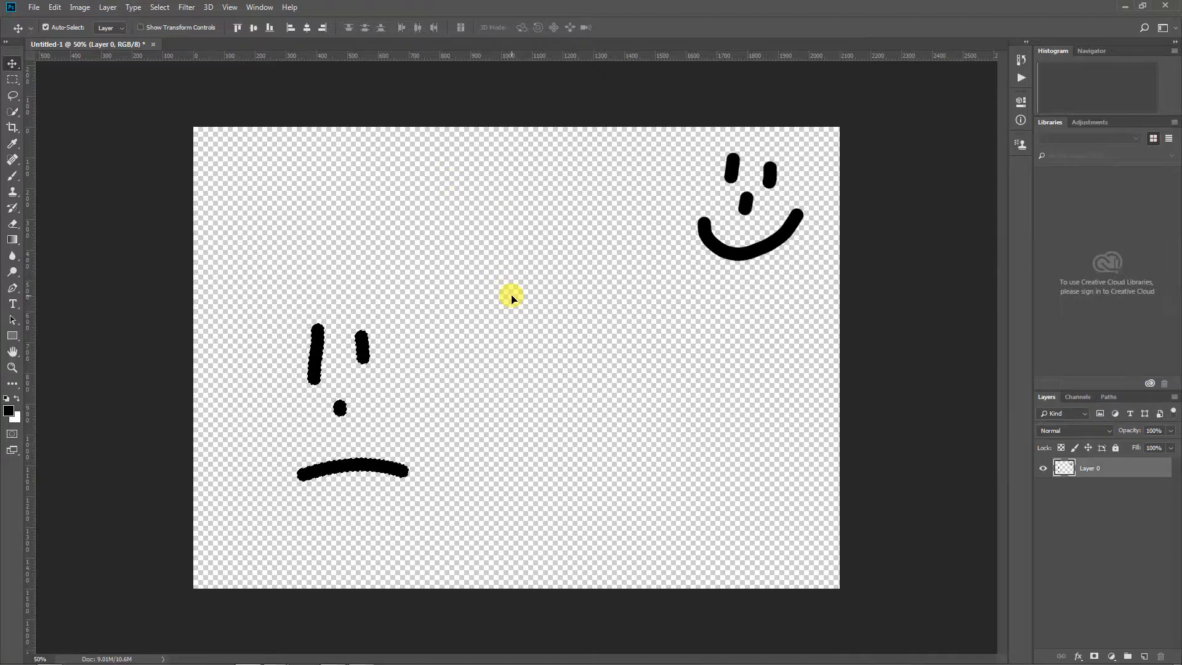
# Keep stepping backward through the history until the sad face's brush strokes are removed
pyautogui.hotkey('ctrl', 'alt', 'z')
pyautogui.hotkey('ctrl', 'alt', 'z')
pyautogui.hotkey('ctrl', 'alt', 'z')
pyautogui.hotkey('ctrl', 'alt', 'z')
pyautogui.hotkey('ctrl', 'alt', 'z')
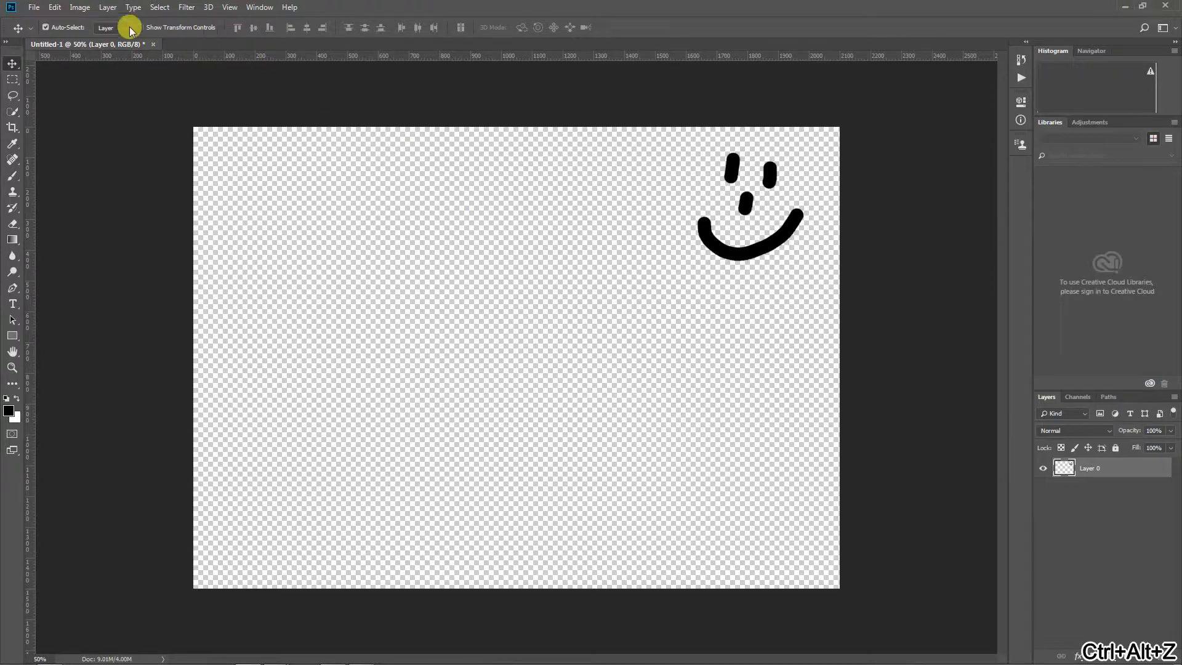
# Step forward through the history until all of the sad face's strokes are restored
pyautogui.click(54, 7)
pyautogui.click(65, 33)
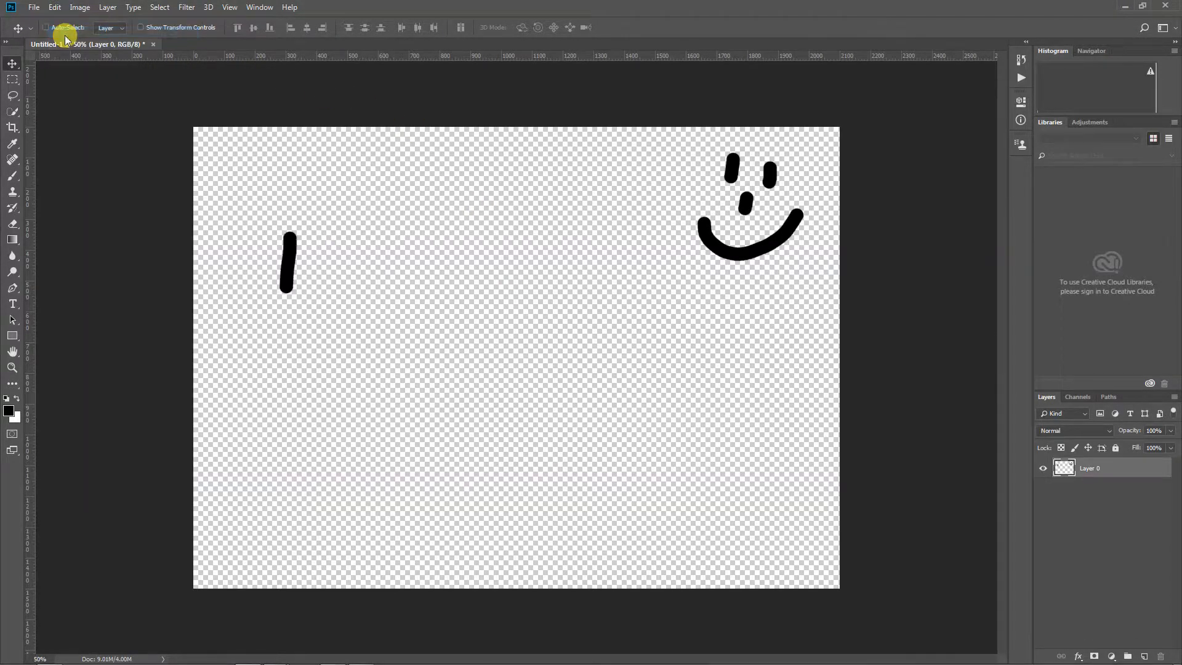
pyautogui.hotkey('ctrl', 'shift', 'z')
pyautogui.hotkey('ctrl', 'shift', 'z')
pyautogui.hotkey('ctrl', 'shift', 'z')
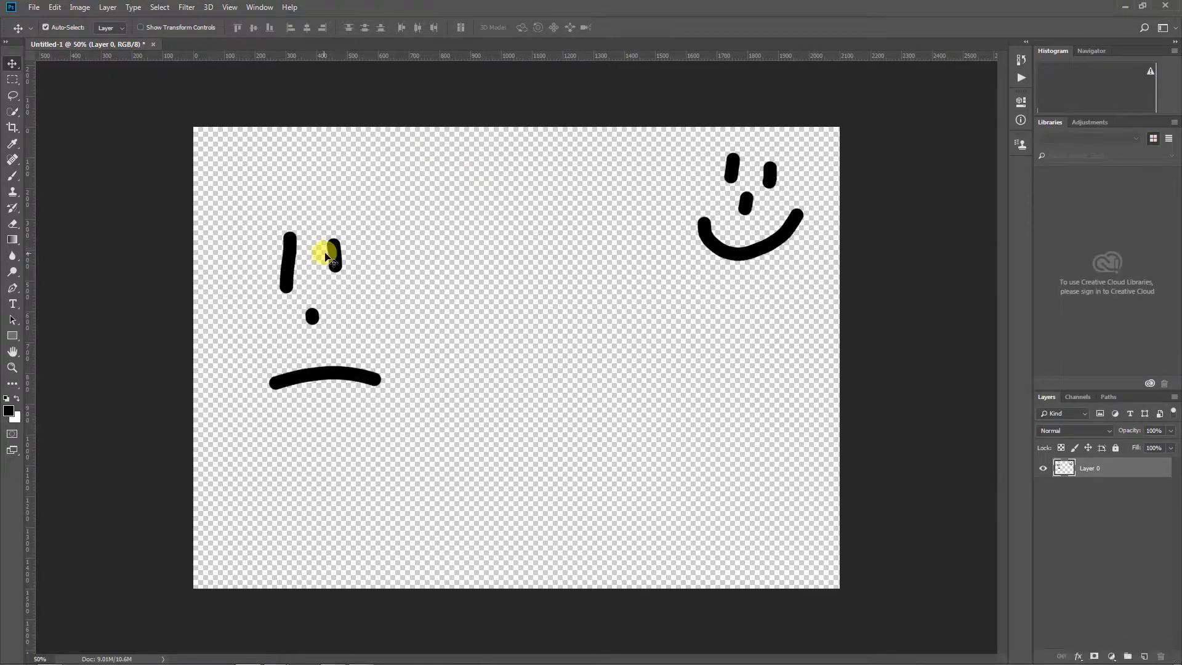
# Move the layer containing both faces down and slightly left on the canvas
pyautogui.moveTo(334, 252); pyautogui.dragTo(326, 311)
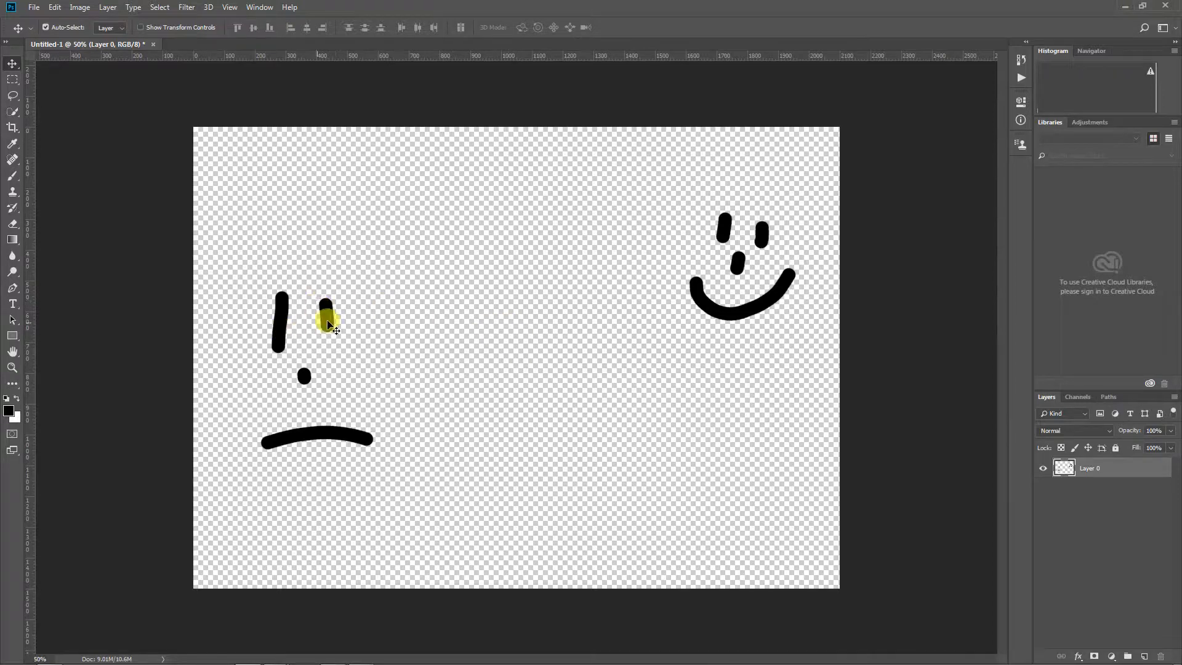
pyautogui.moveTo(328, 318)
pyautogui.mouseDown()
pyautogui.moveTo(450, 319)
pyautogui.moveTo(354, 322)
pyautogui.moveTo(305, 274)
pyautogui.moveTo(319, 325)
pyautogui.mouseUp()
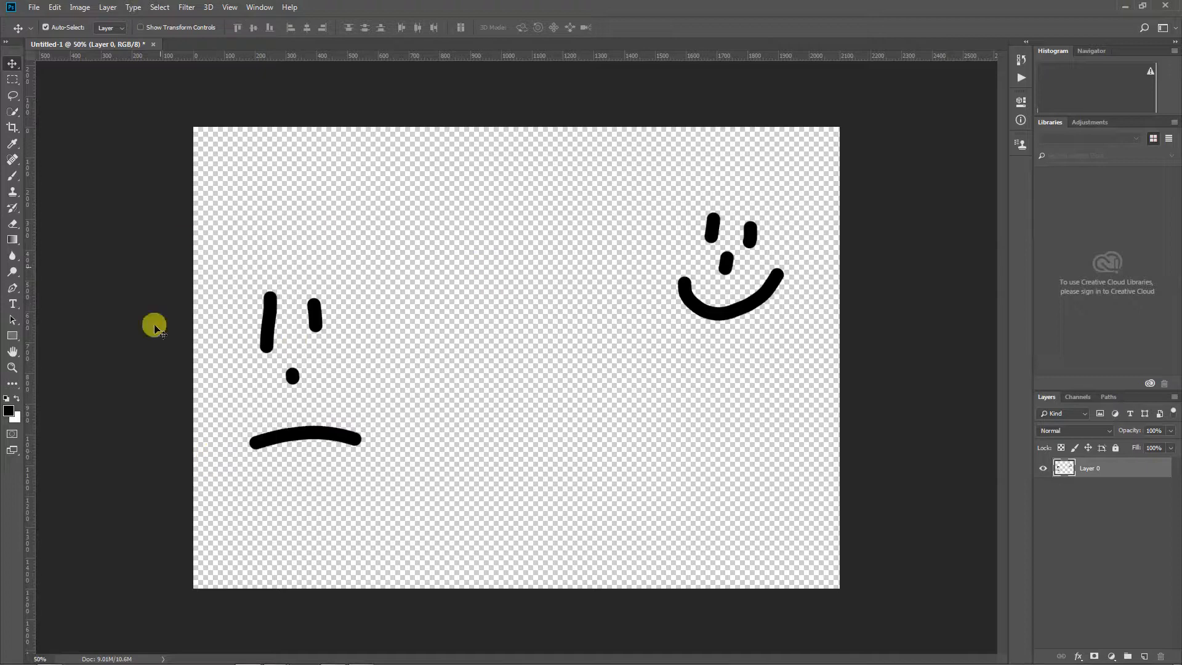
# Start saving the document as a new file and choose the 101 folder inside NVCC as its location
pyautogui.click(34, 9)
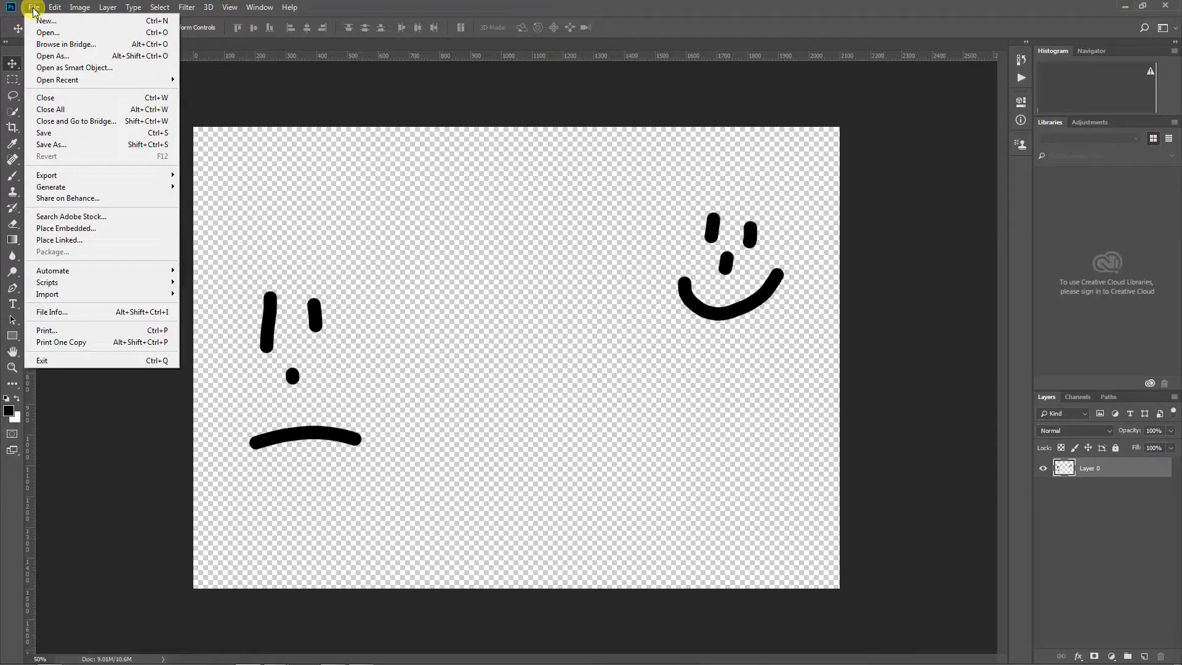
pyautogui.click(72, 144)
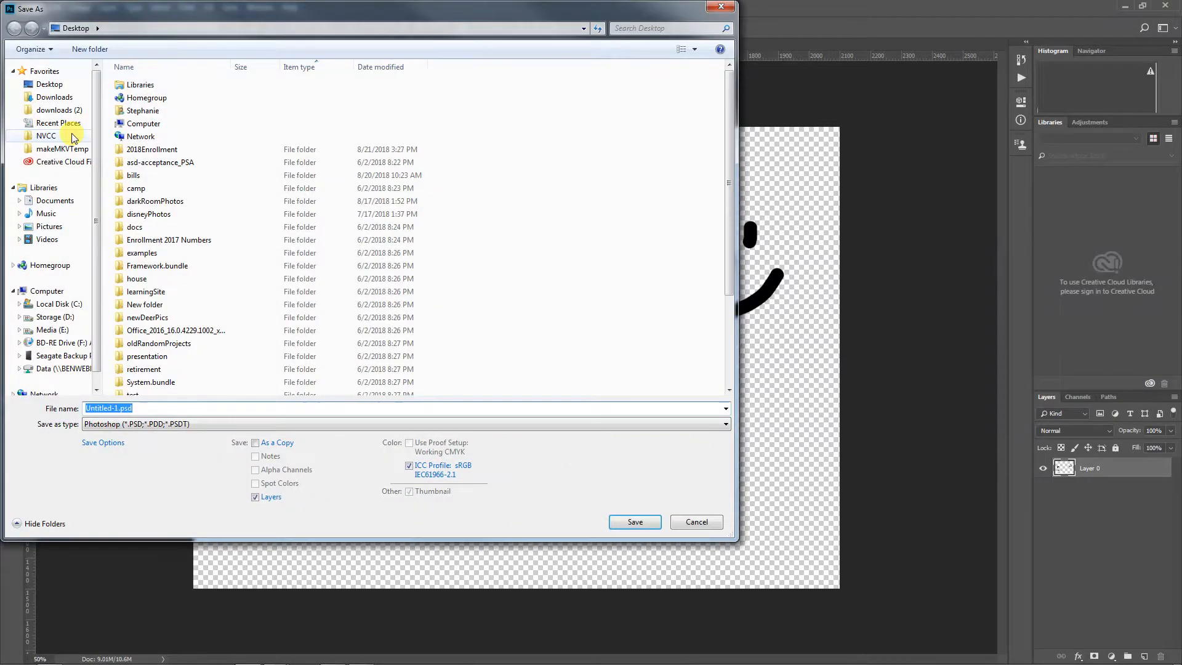
pyautogui.moveTo(205, 15); pyautogui.dragTo(298, 35)
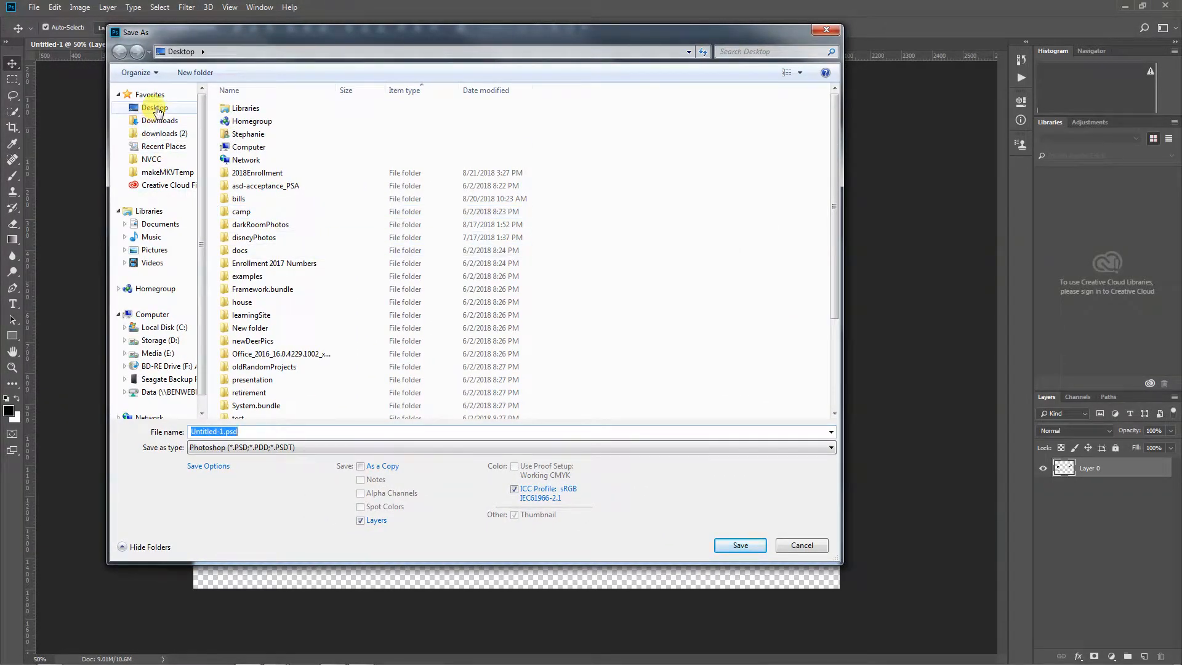
pyautogui.click(151, 158)
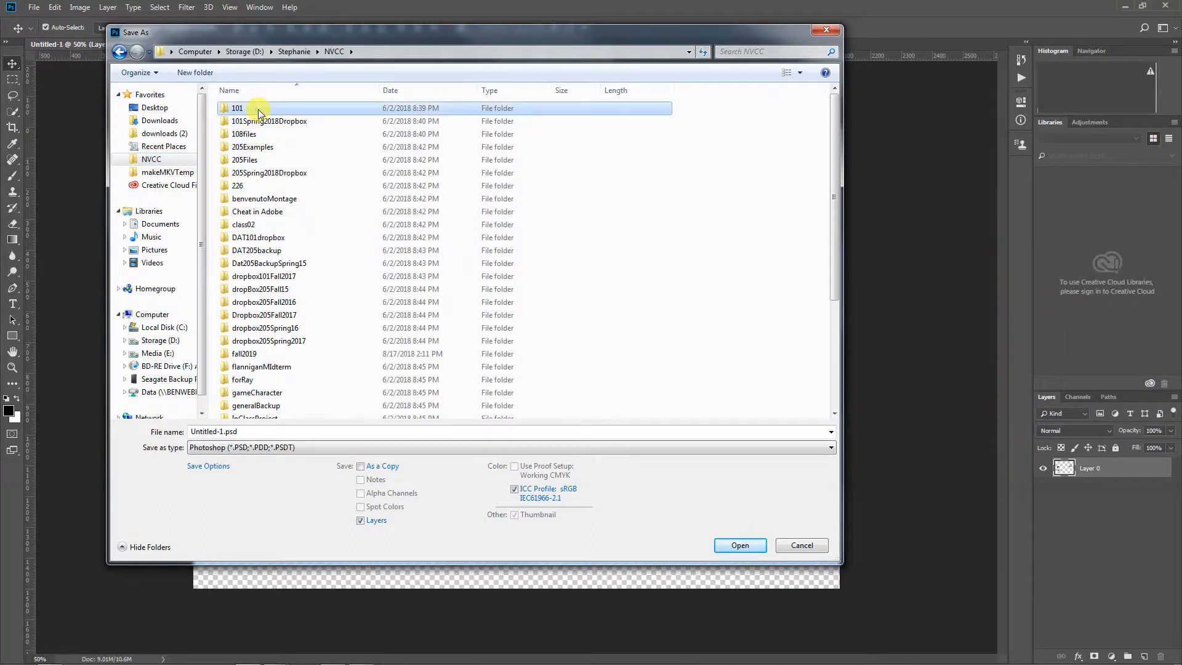
pyautogui.doubleClick(255, 108)
# Name the file photoshopDoodle.psd and save it in Photoshop format
pyautogui.doubleClick(221, 431)
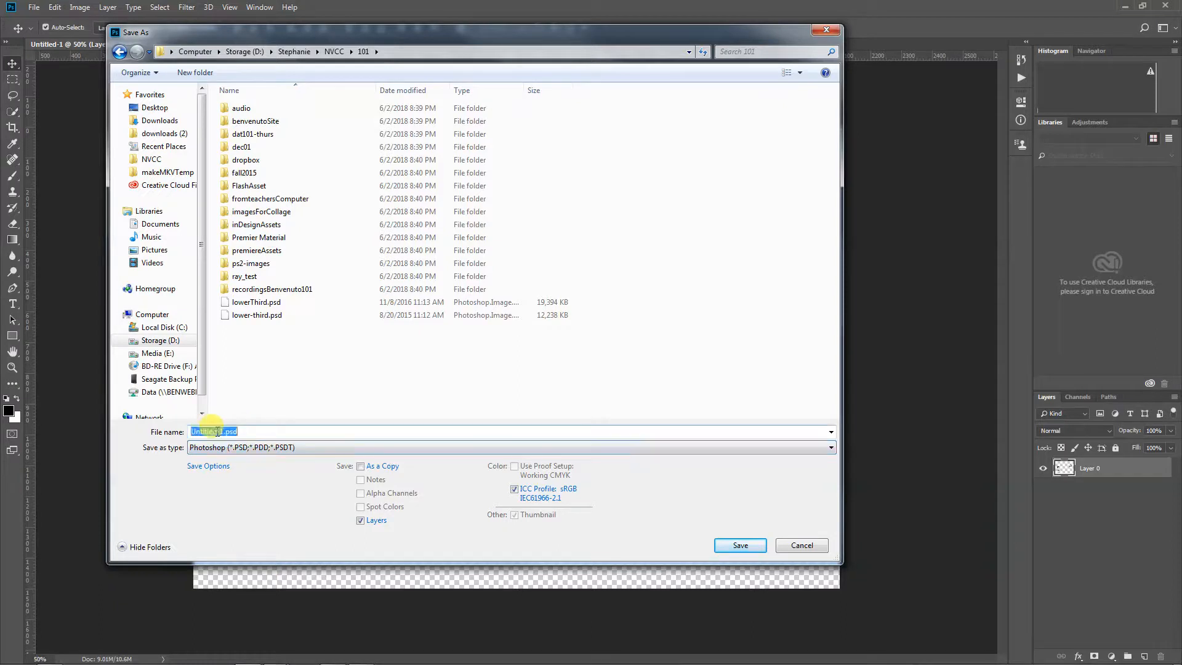
pyautogui.click(221, 432)
pyautogui.doubleClick(222, 431)
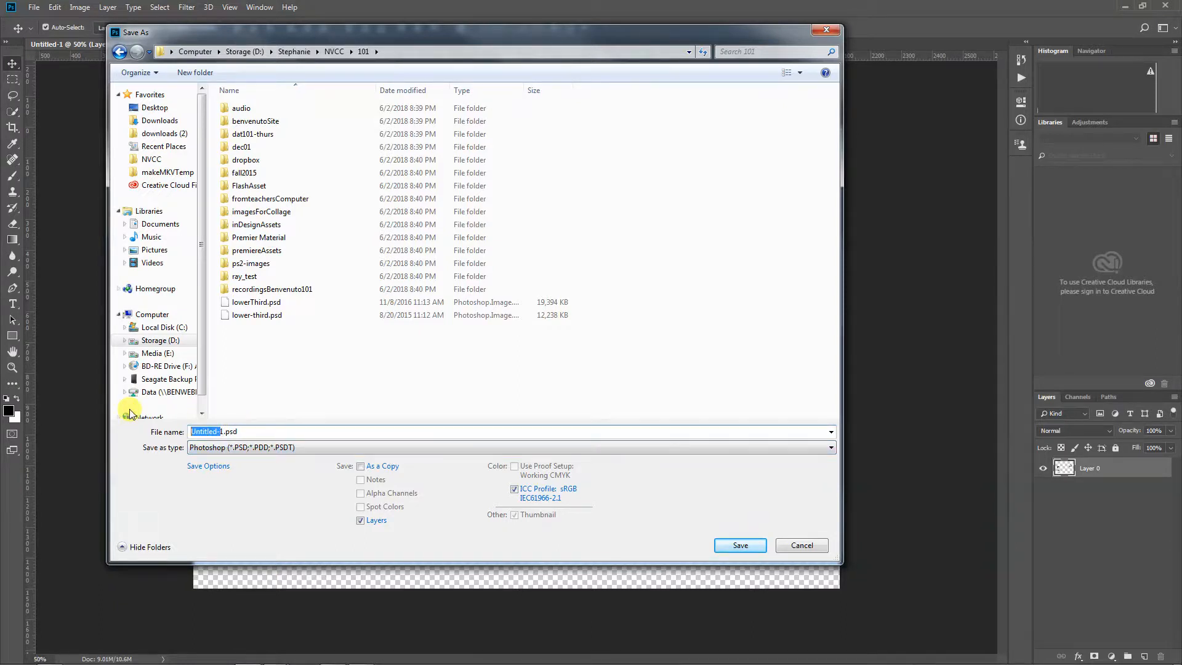
pyautogui.write('photo1')
pyautogui.write('shopDo')
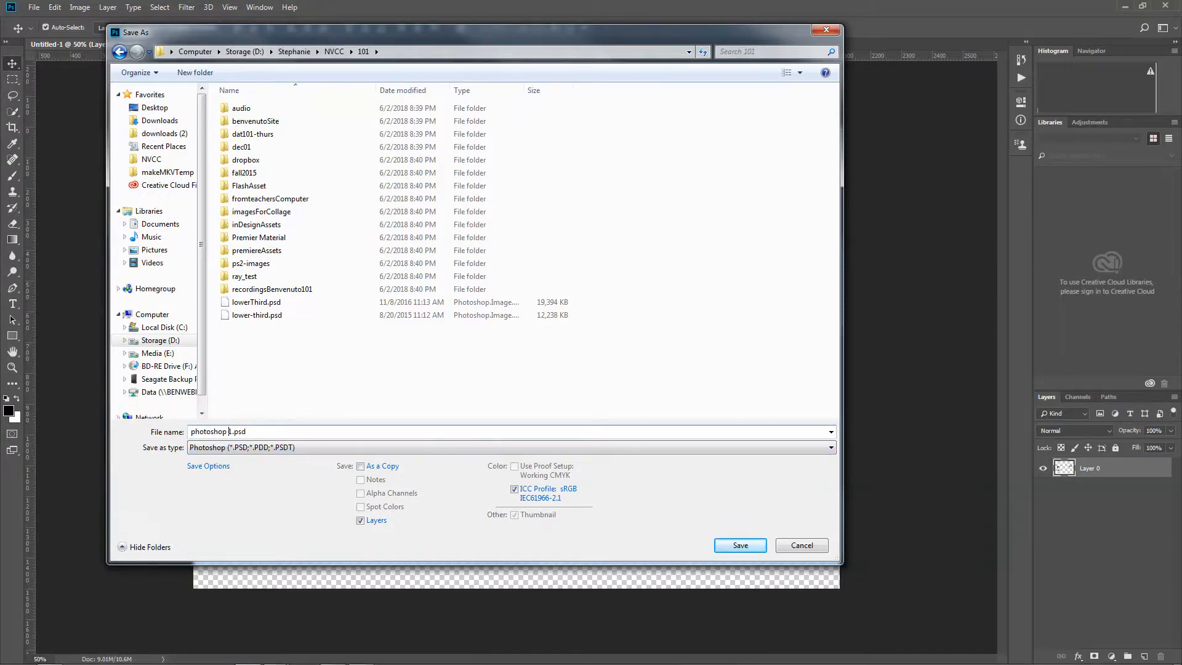
pyautogui.write('odlew')
pyautogui.press('Delete')
pyautogui.press('BackSpace')
pyautogui.click(741, 545)
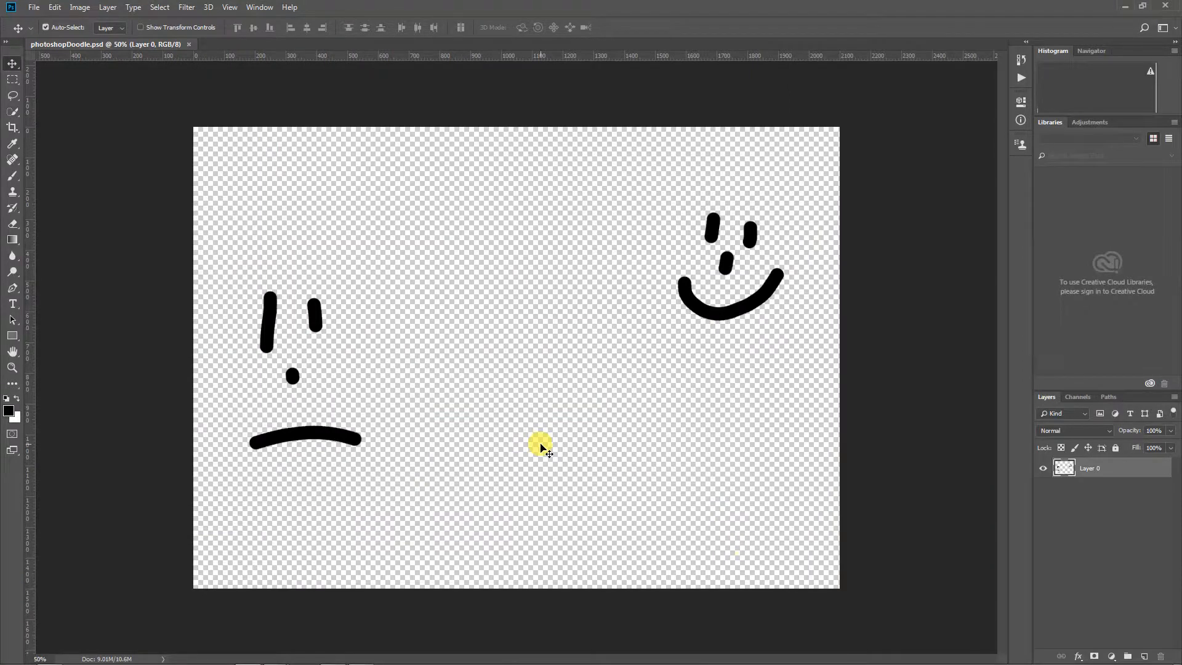
# Paint a vertical wavy brush line between the two faces and save the document
pyautogui.press('b')
pyautogui.moveTo(513, 290)
pyautogui.mouseDown()
pyautogui.moveTo(558, 461)
pyautogui.moveTo(529, 514)
pyautogui.moveTo(546, 548)
pyautogui.mouseUp()
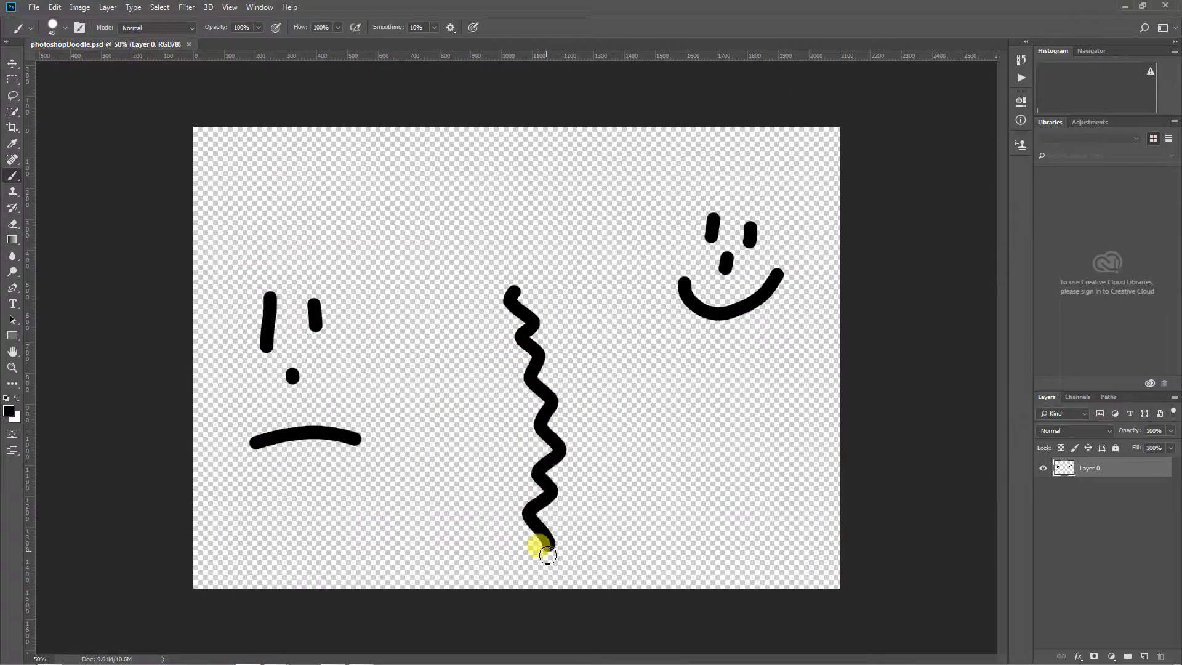
pyautogui.click(32, 8)
pyautogui.click(138, 135)
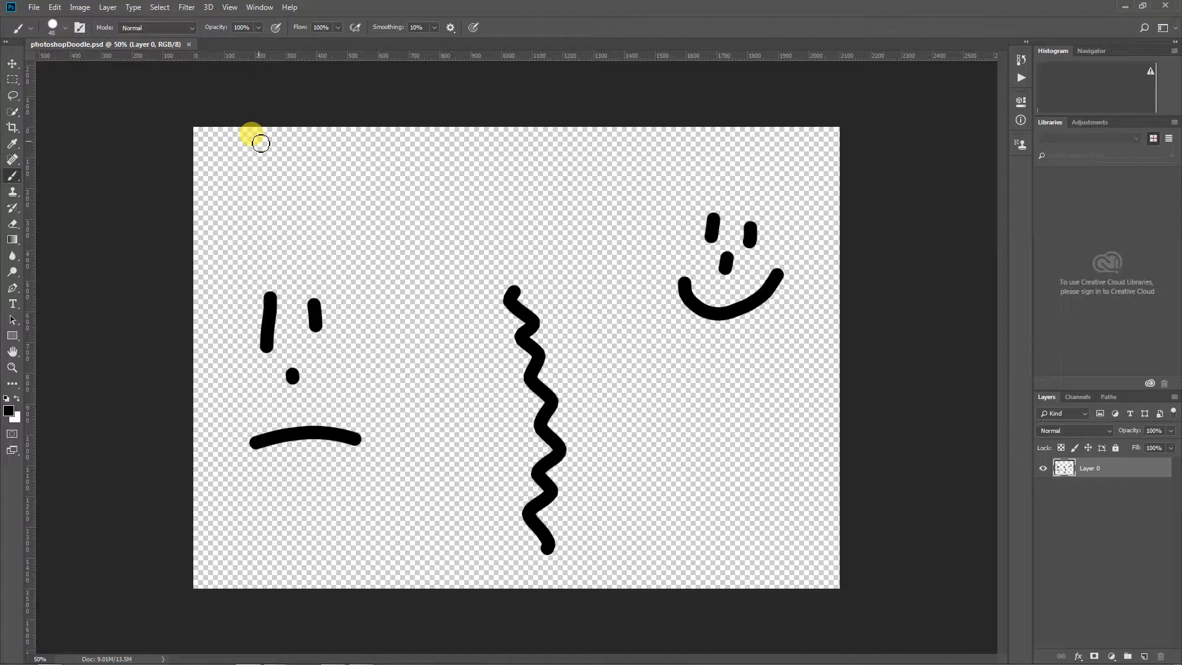
# Locate photoshopDoodle.psd in the NVCC 101 folder on Storage (D:) in Windows Explorer, and return to Photoshop
pyautogui.click(53, 656)
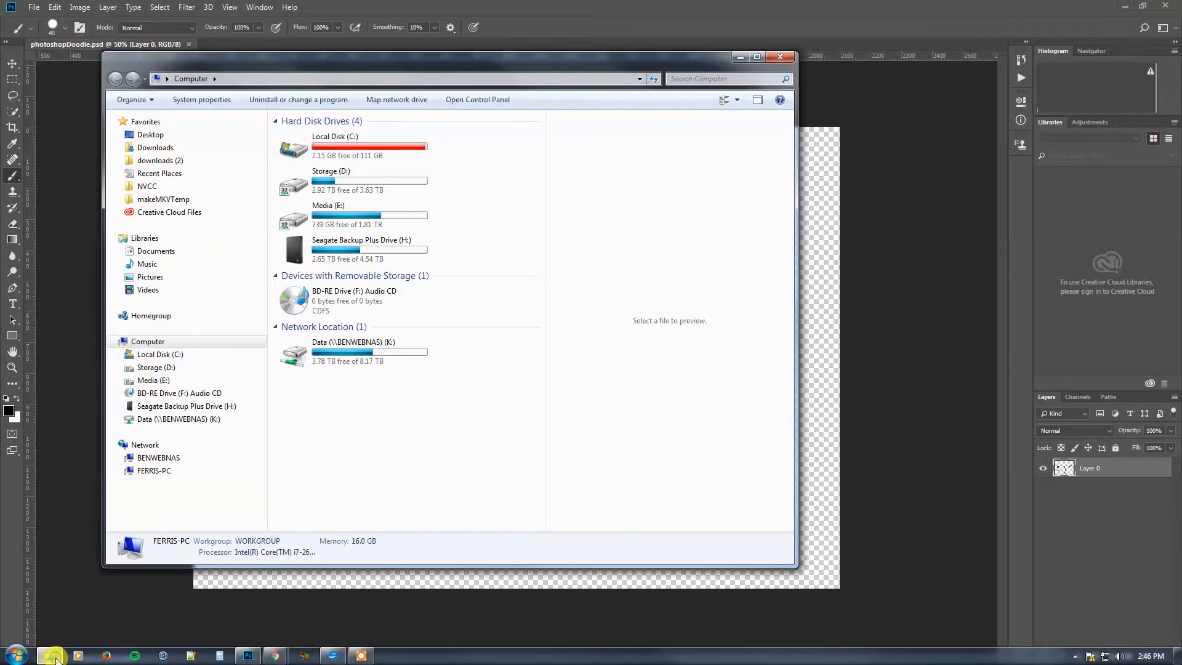
pyautogui.doubleClick(311, 180)
pyautogui.doubleClick(294, 270)
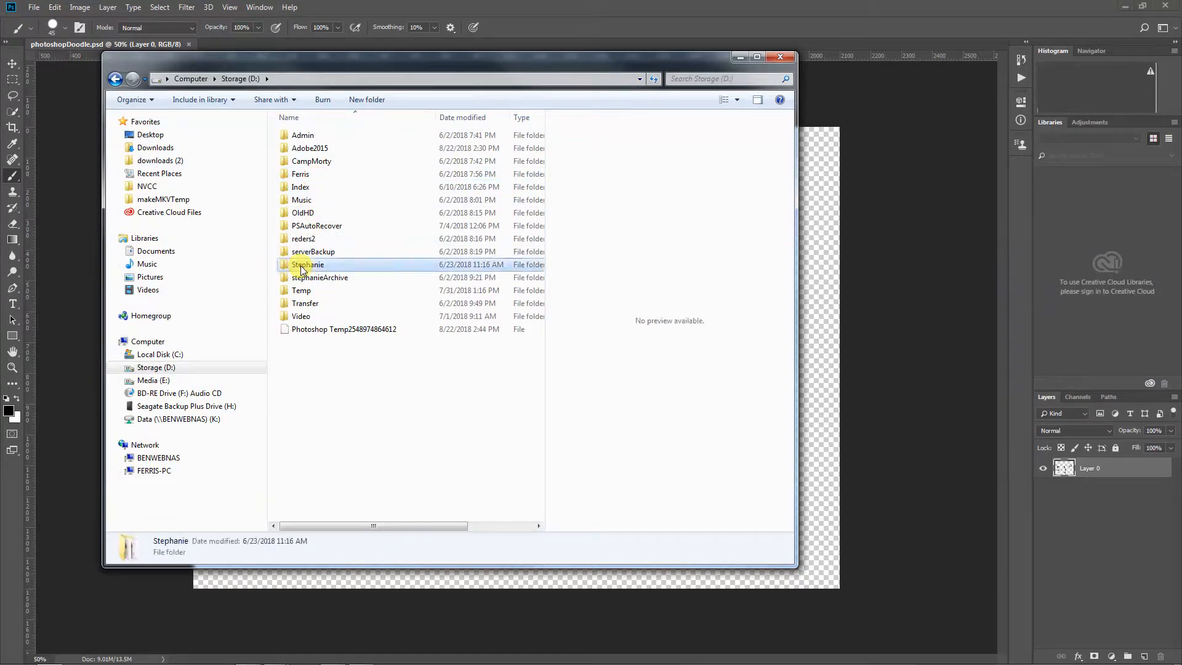
pyautogui.click(295, 275)
pyautogui.doubleClick(295, 277)
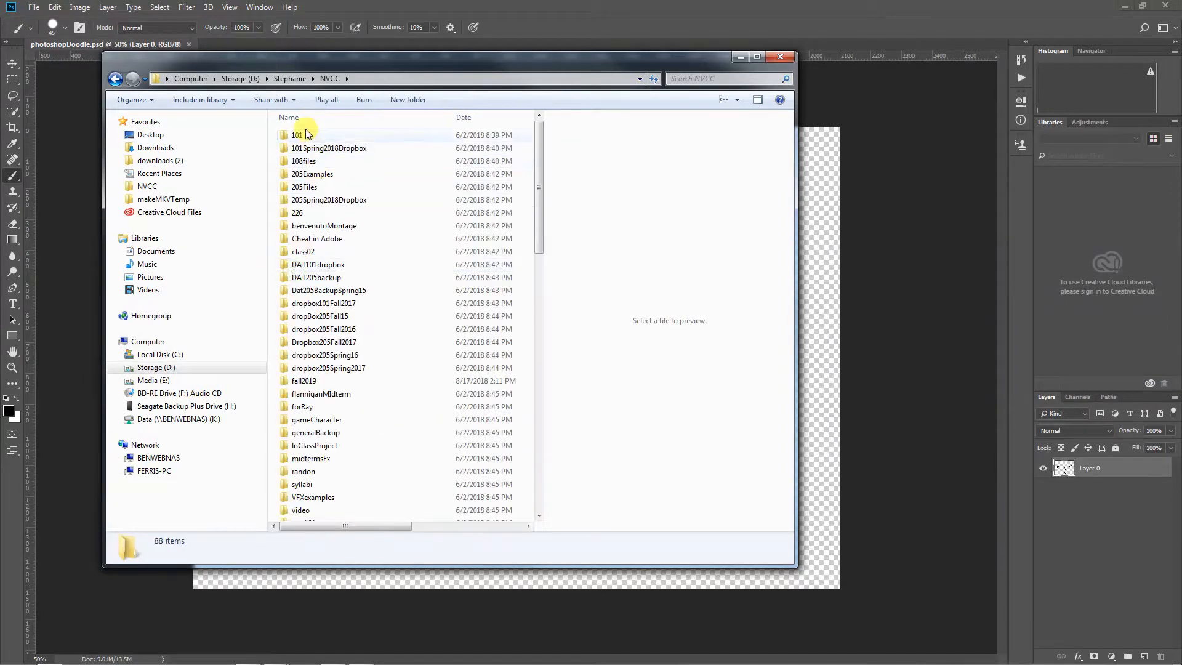
pyautogui.doubleClick(301, 135)
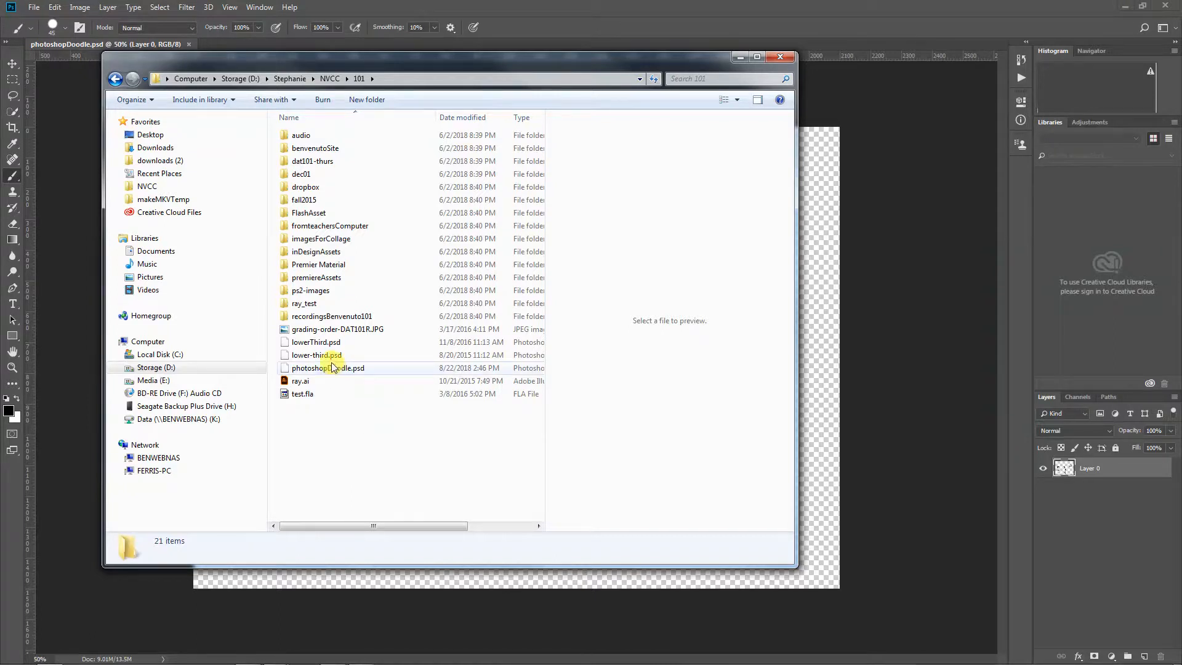
pyautogui.click(300, 368)
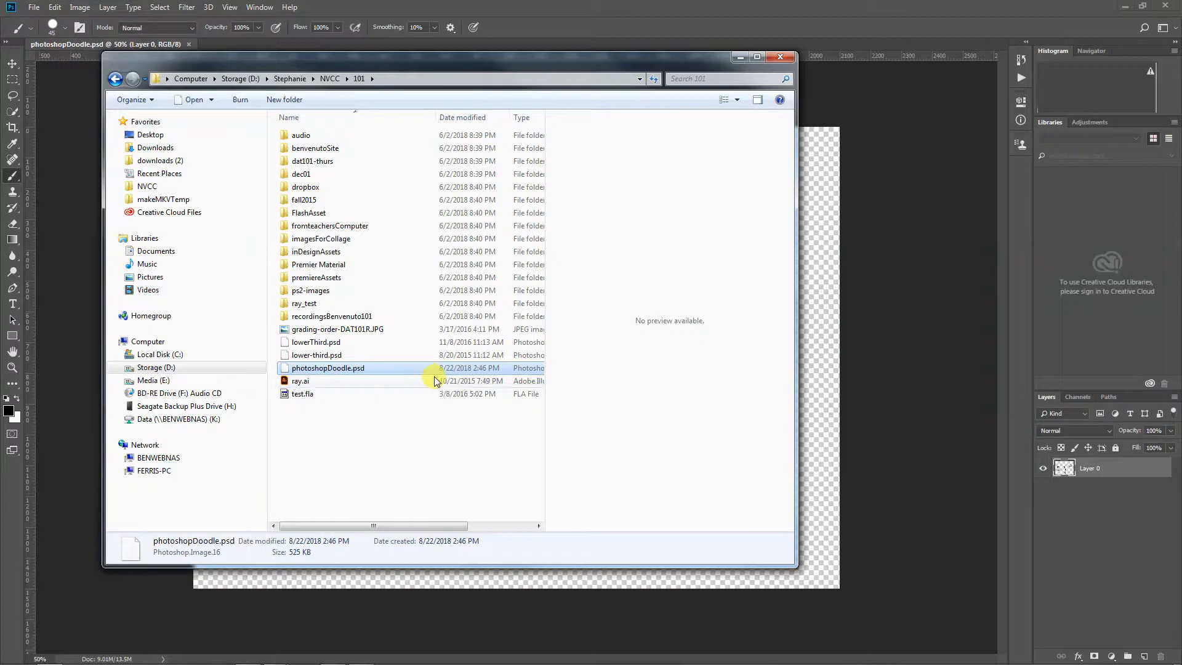
pyautogui.click(966, 382)
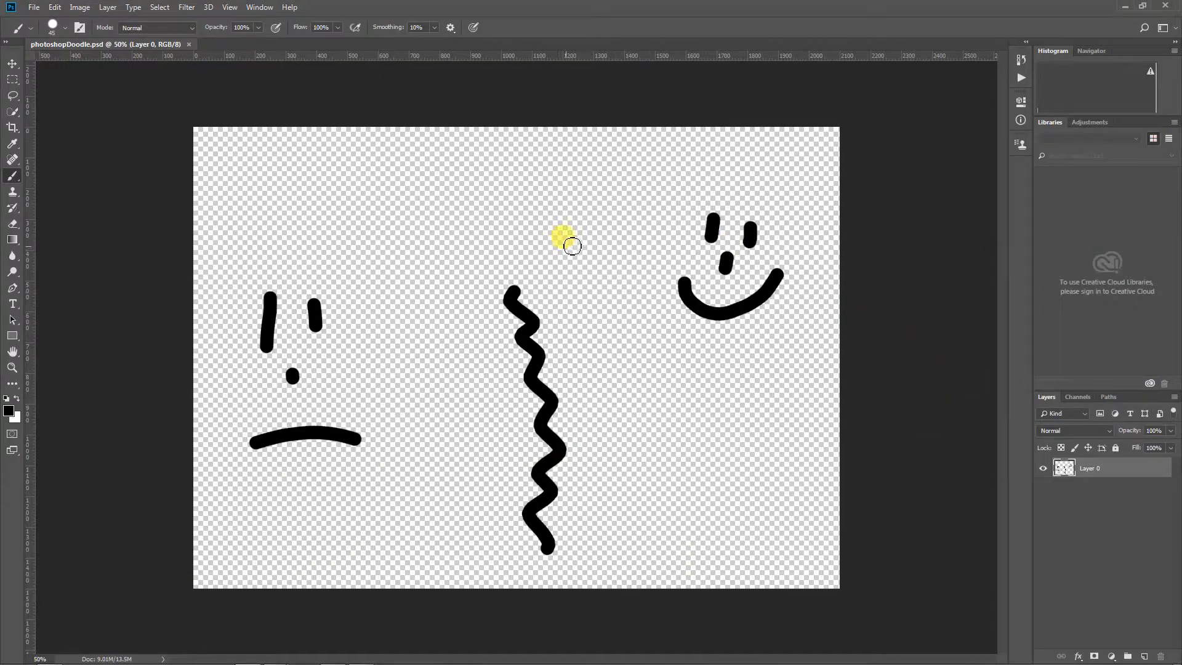
# Paint a horizontal wavy brush line above the vertical one and save the document again
pyautogui.click(391, 180)
pyautogui.moveTo(410, 180); pyautogui.dragTo(633, 181)
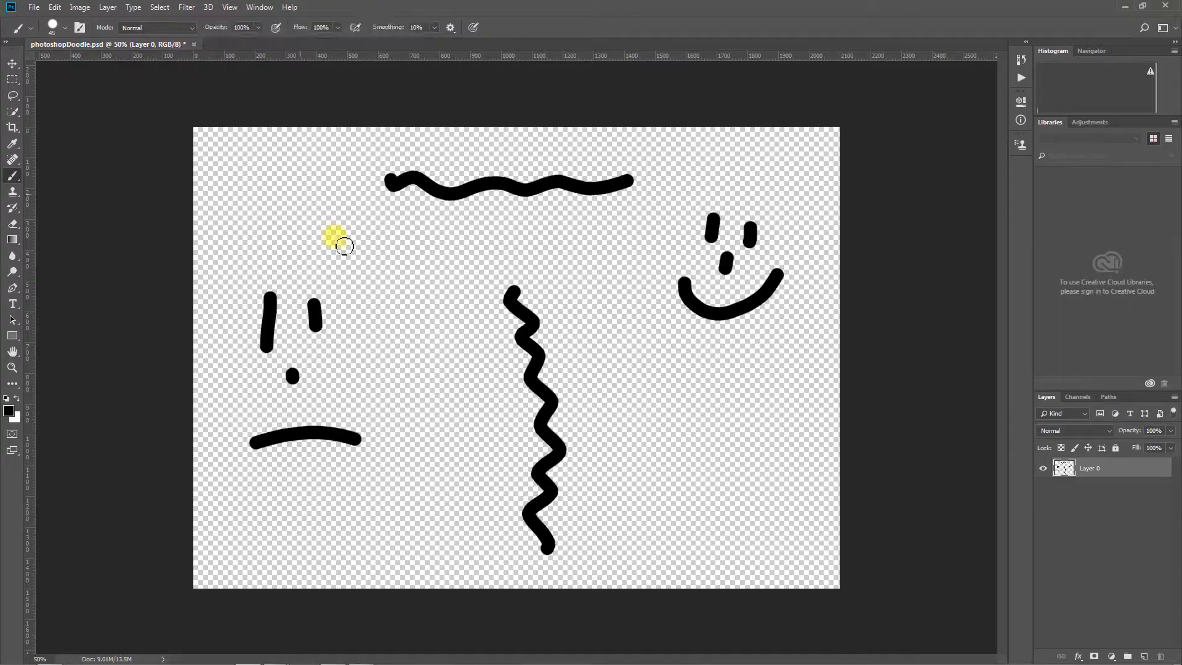
pyautogui.hotkey('ctrl', 's')
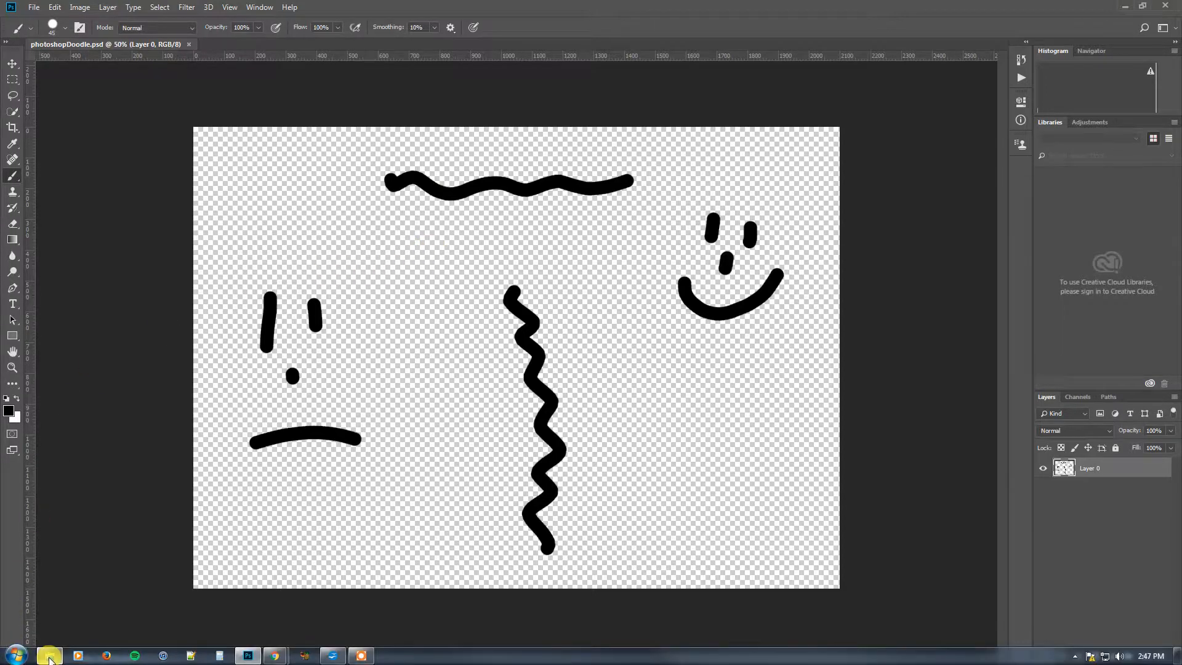
# Check photoshopDoodle.psd in Windows Explorer, widening the window and file list to show the date, type and size details
pyautogui.click(49, 655)
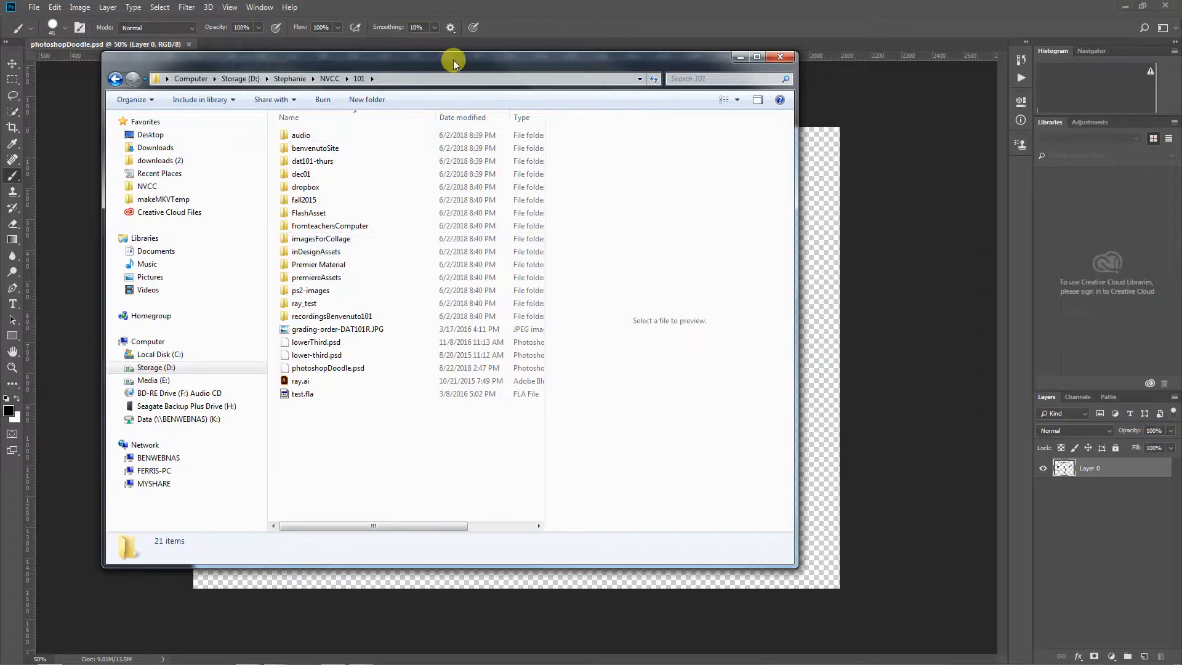
pyautogui.moveTo(454, 61); pyautogui.dragTo(431, 43)
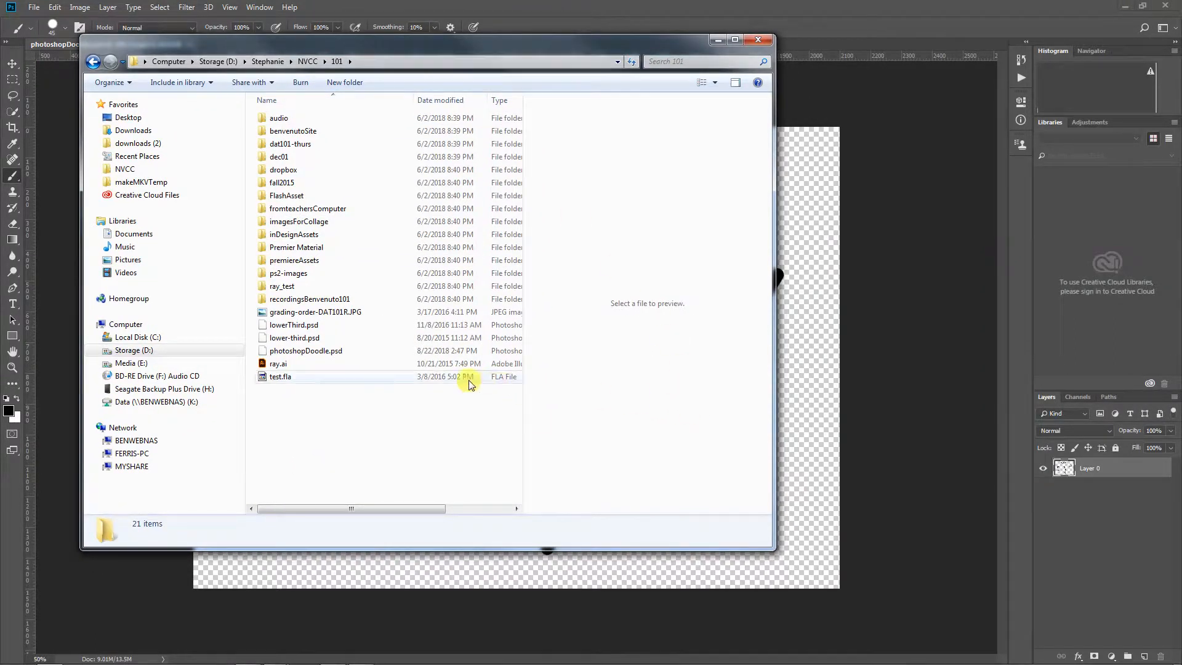
pyautogui.click(312, 351)
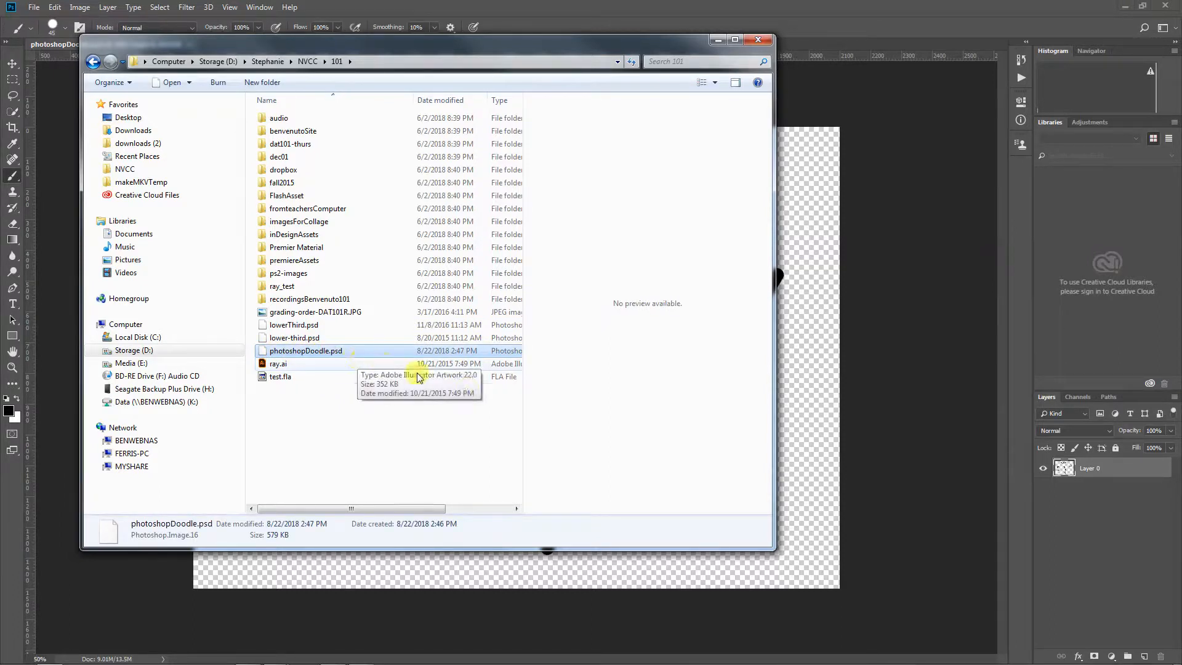
pyautogui.moveTo(442, 509); pyautogui.dragTo(504, 509)
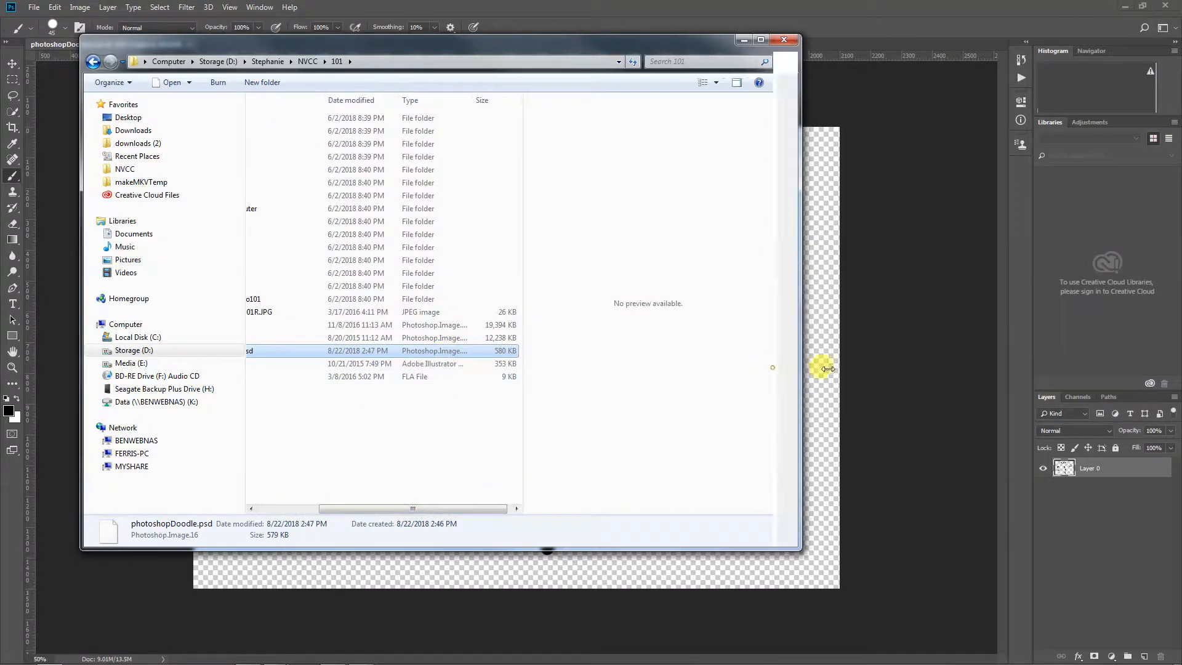
pyautogui.moveTo(776, 367); pyautogui.dragTo(961, 370)
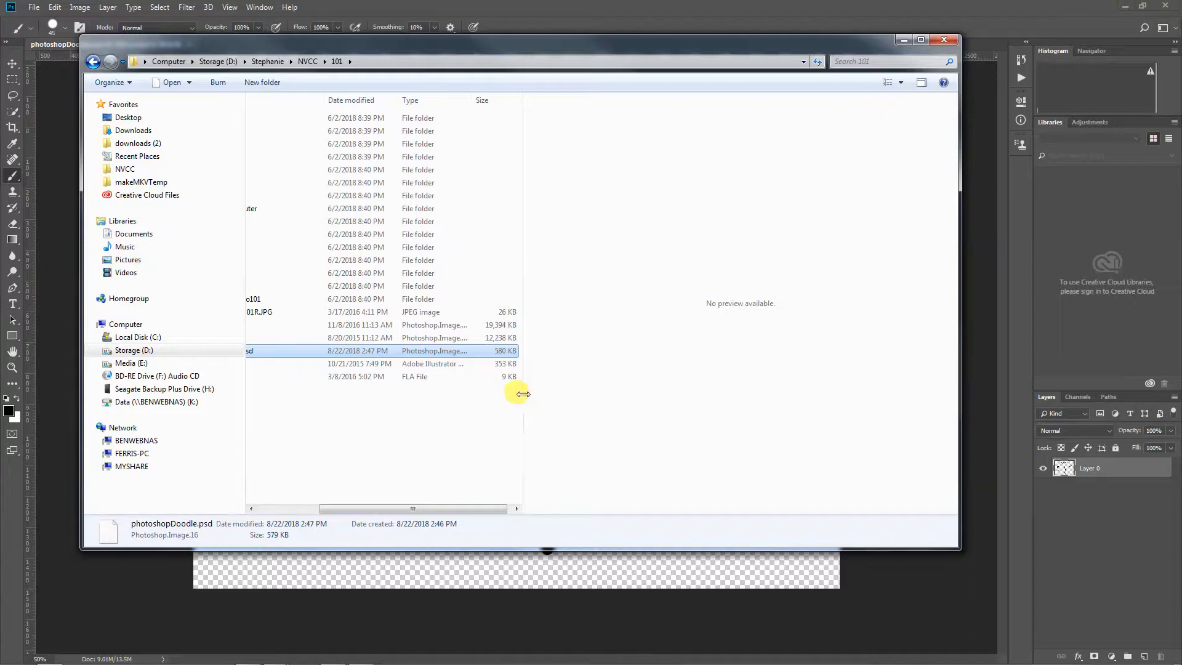
pyautogui.moveTo(523, 394); pyautogui.dragTo(634, 393)
pyautogui.moveTo(563, 100); pyautogui.dragTo(625, 107)
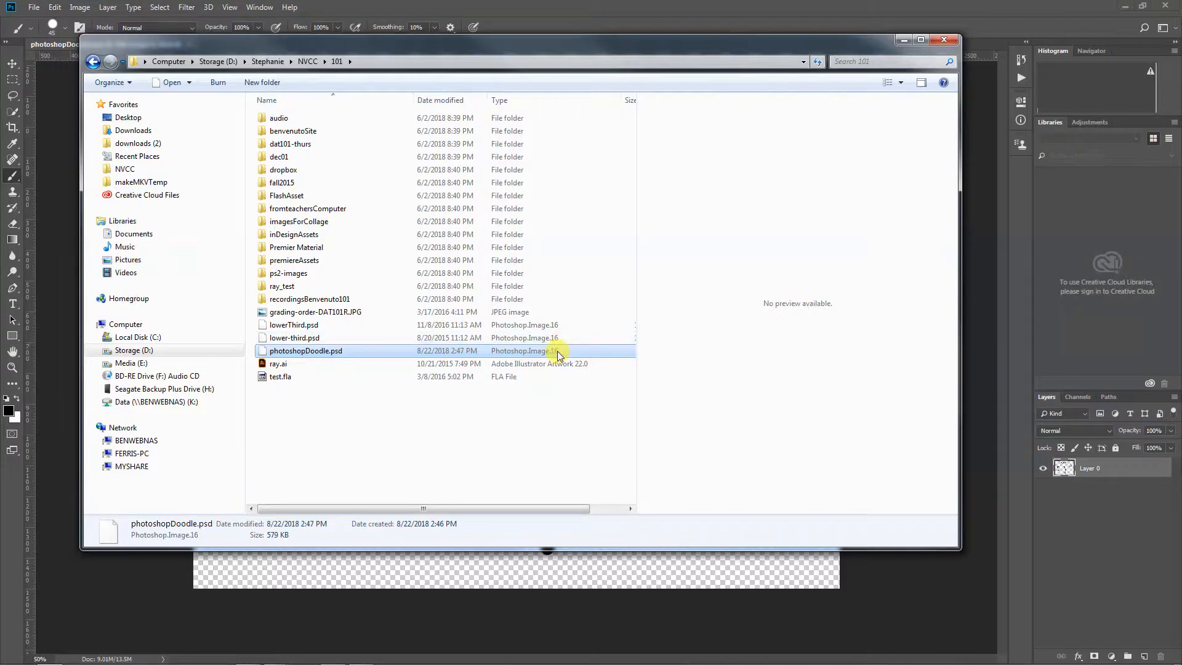
# Preview grading-order-DAT101R.JPG in the folder to compare its file type, and return to Photoshop
pyautogui.click(336, 313)
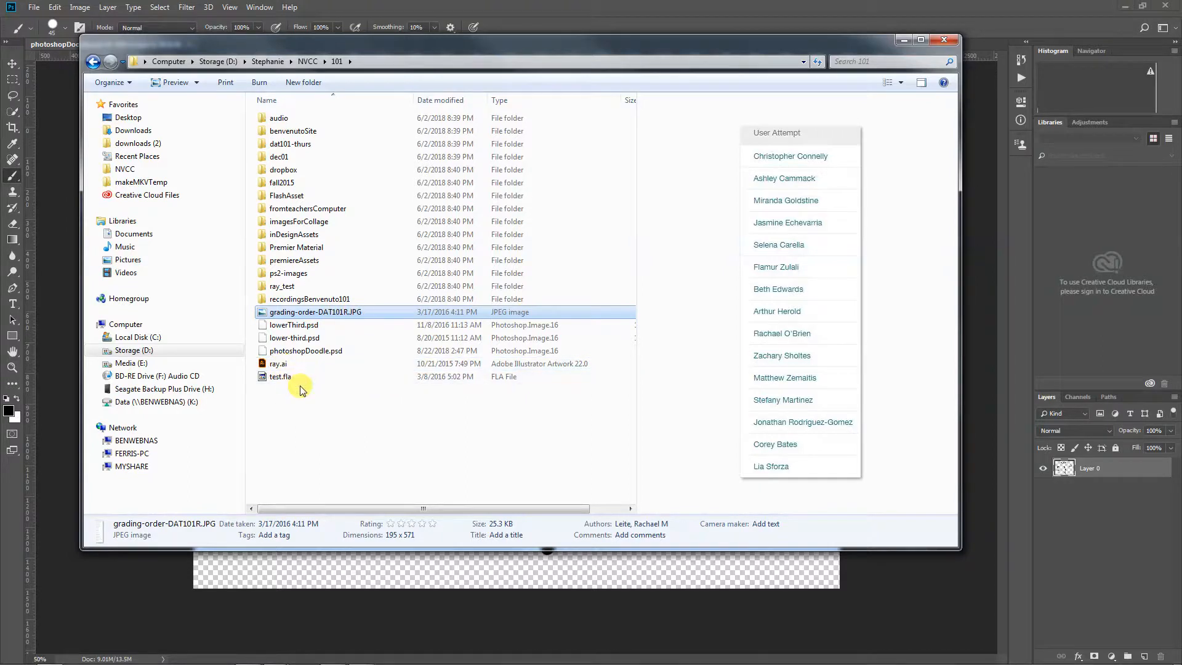
pyautogui.click(387, 431)
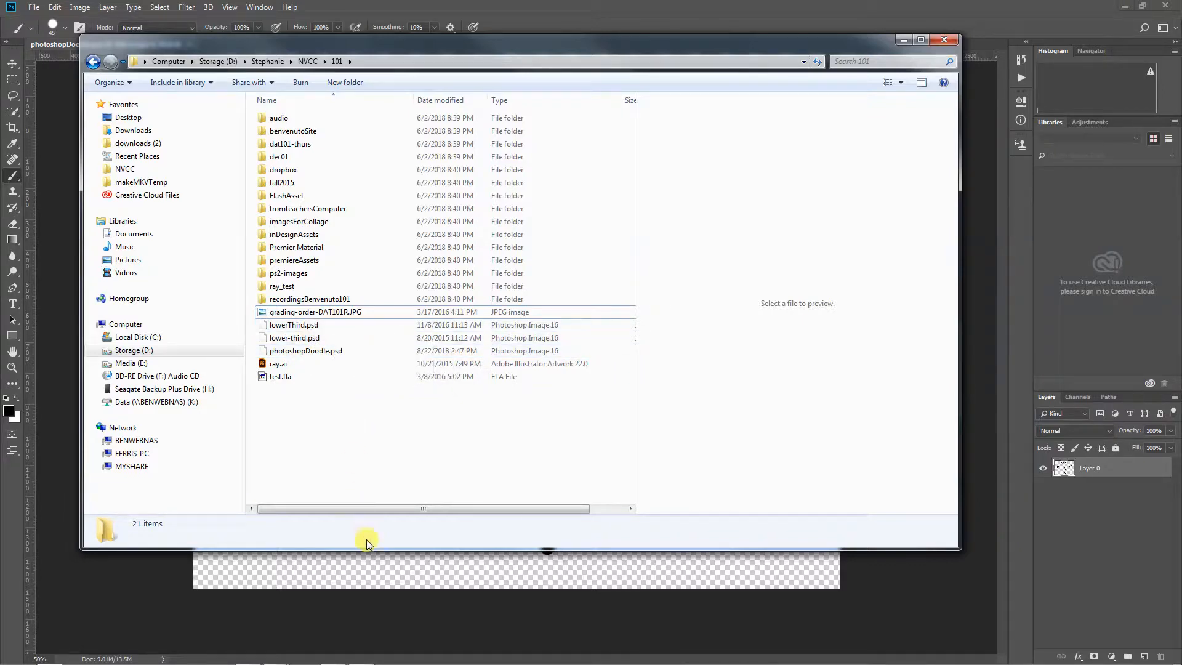
pyautogui.click(364, 561)
# Examine the file formats offered when saving the document as a new file, and cancel without saving
pyautogui.click(33, 7)
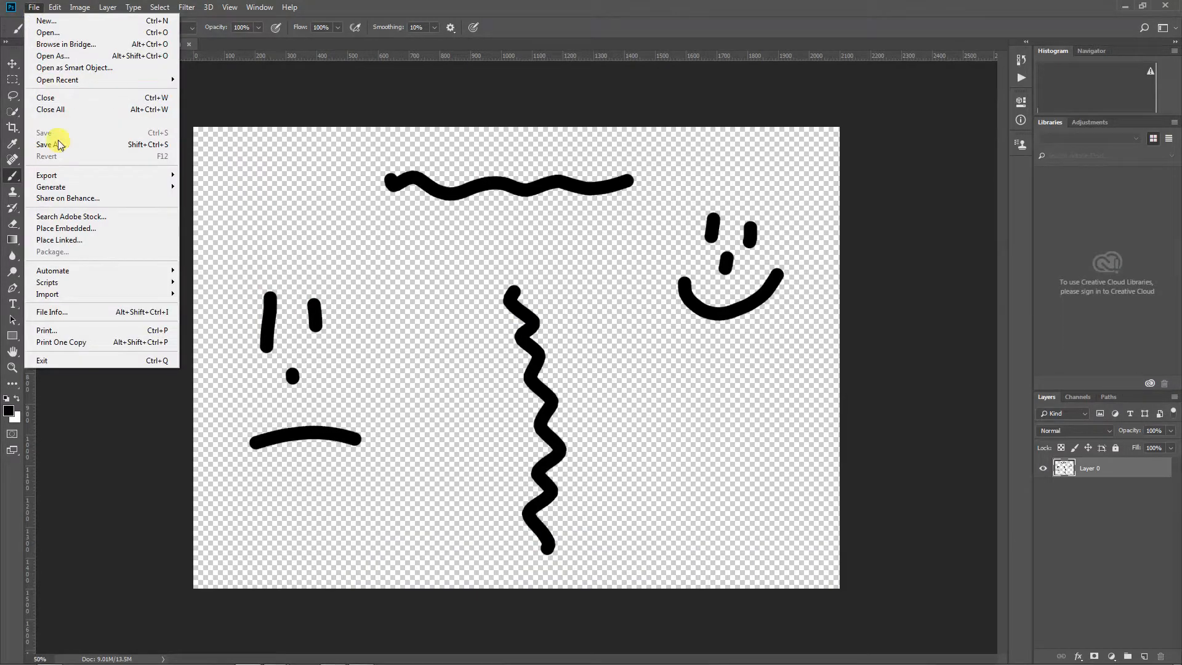
pyautogui.click(55, 143)
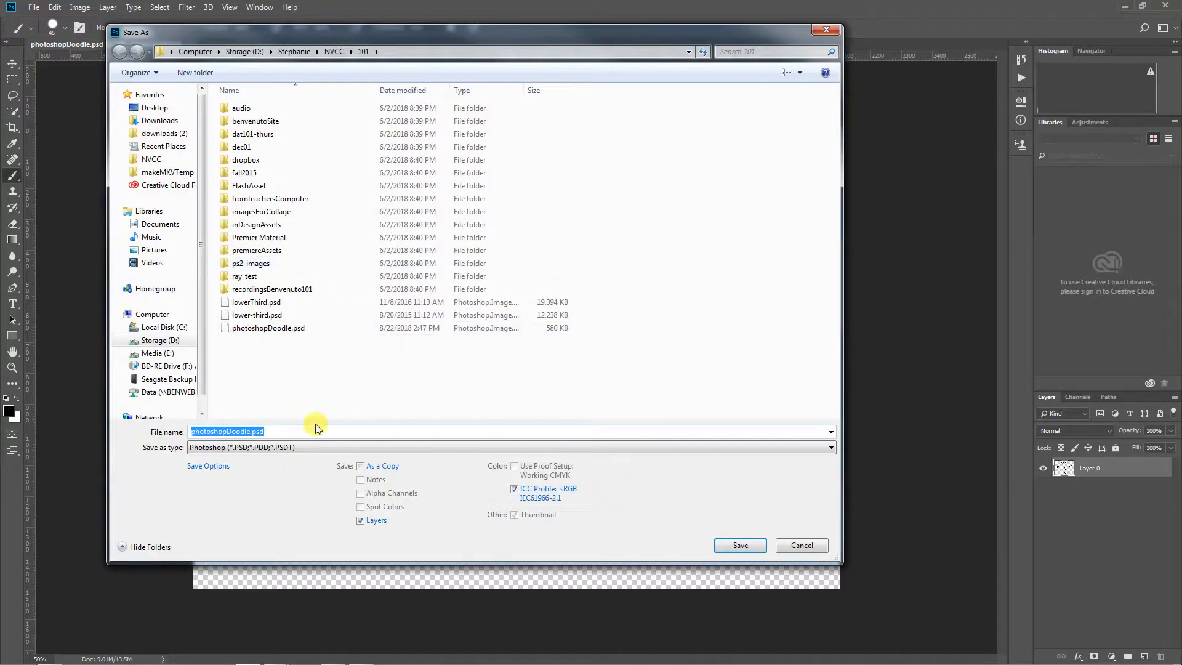
pyautogui.click(280, 448)
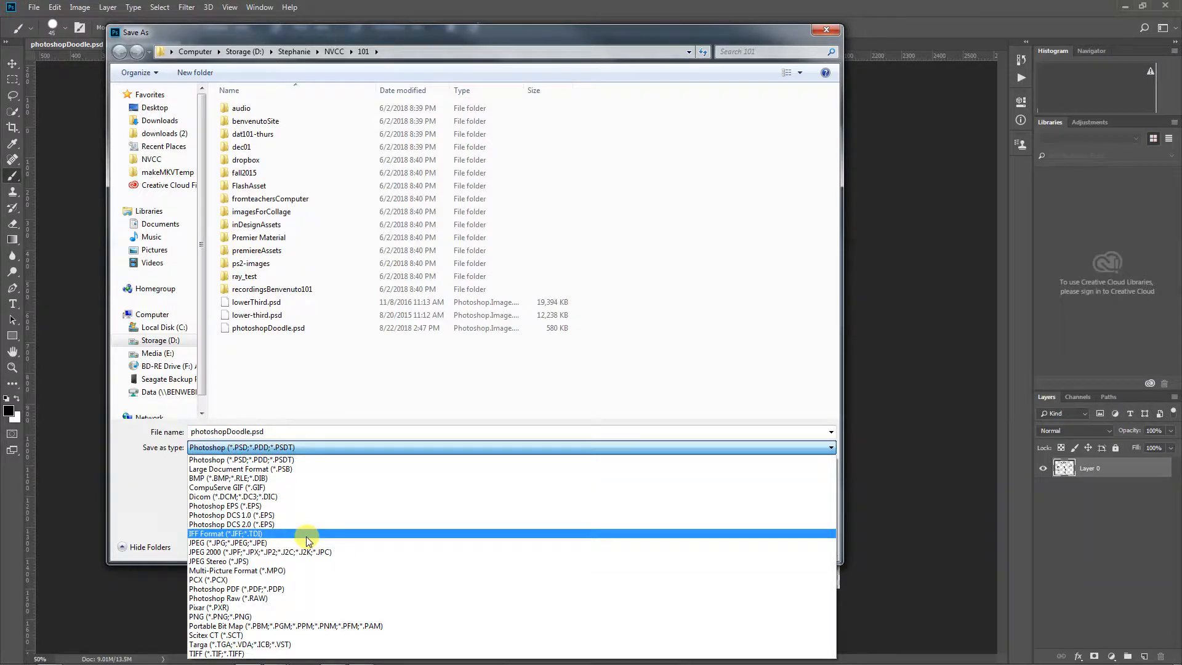
pyautogui.click(608, 382)
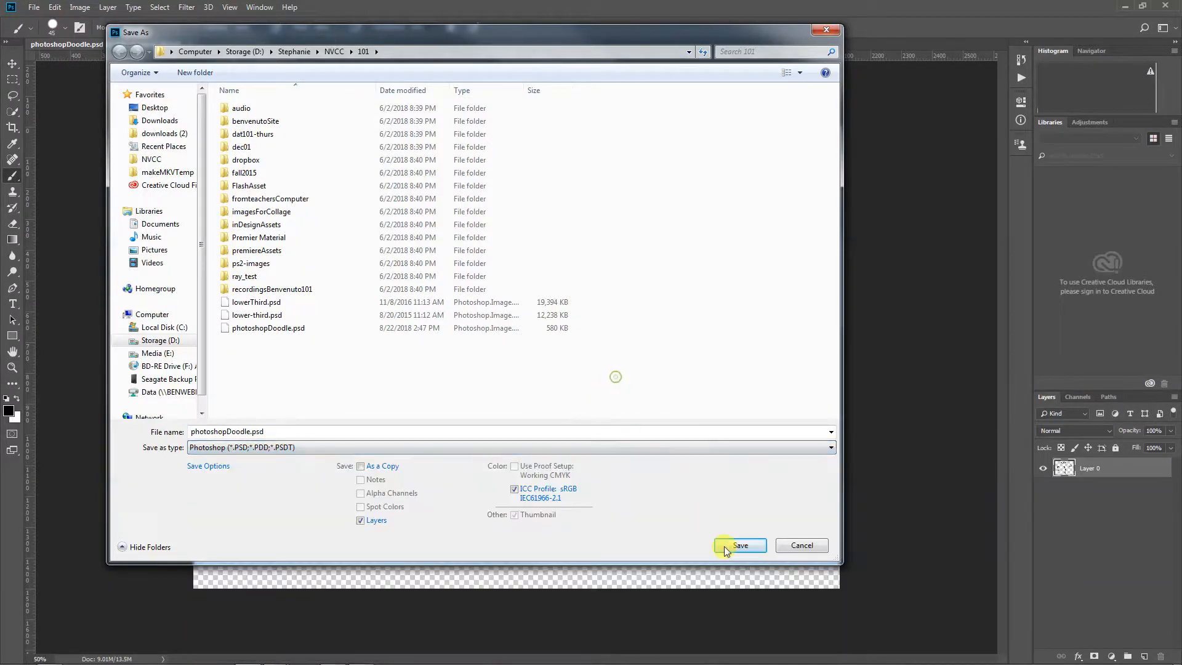
pyautogui.click(813, 550)
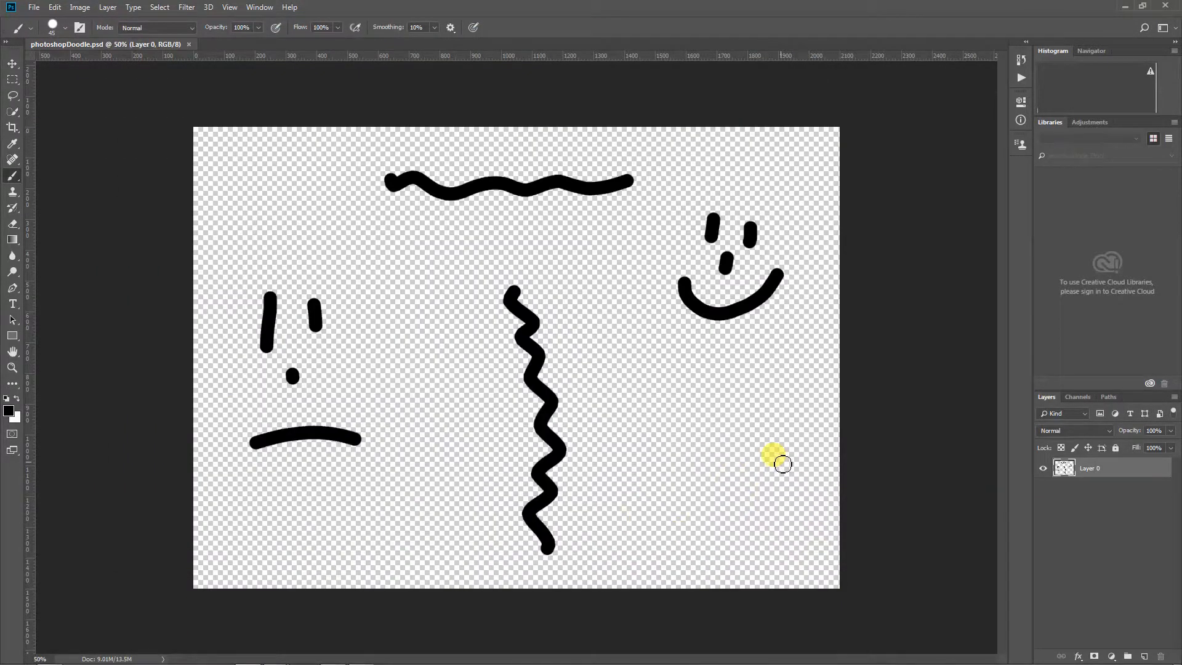
# Select the smiley face with a rectangular marquee and move it down and slightly left
pyautogui.press('m')
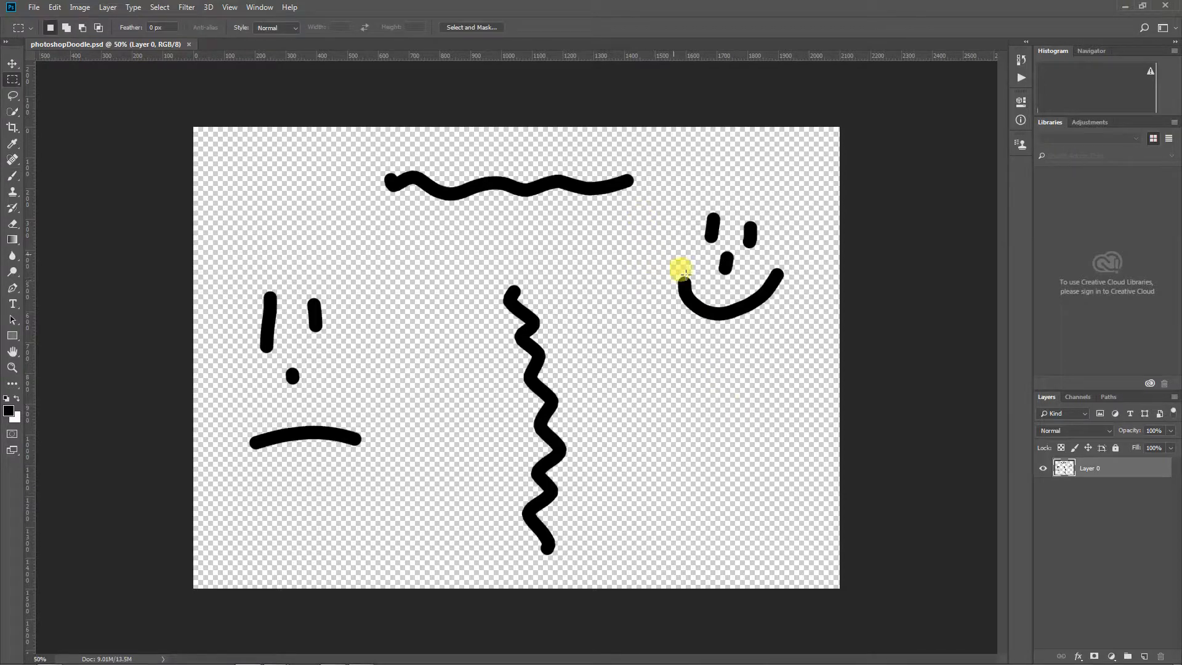
pyautogui.moveTo(669, 188); pyautogui.dragTo(830, 382)
pyautogui.press('v')
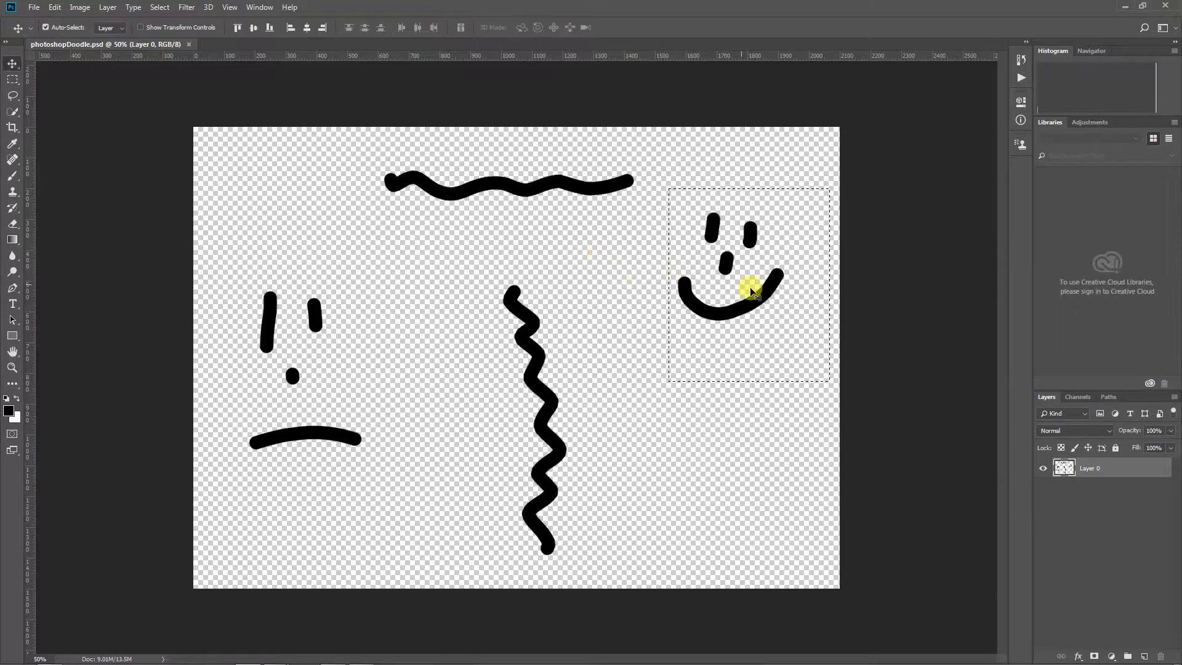
pyautogui.moveTo(757, 304); pyautogui.dragTo(752, 352)
# Save a copy of the document as photoshopDoodle.jpg in JPEG format, with quality 10 and the Baseline ("Standard") option
pyautogui.click(34, 7)
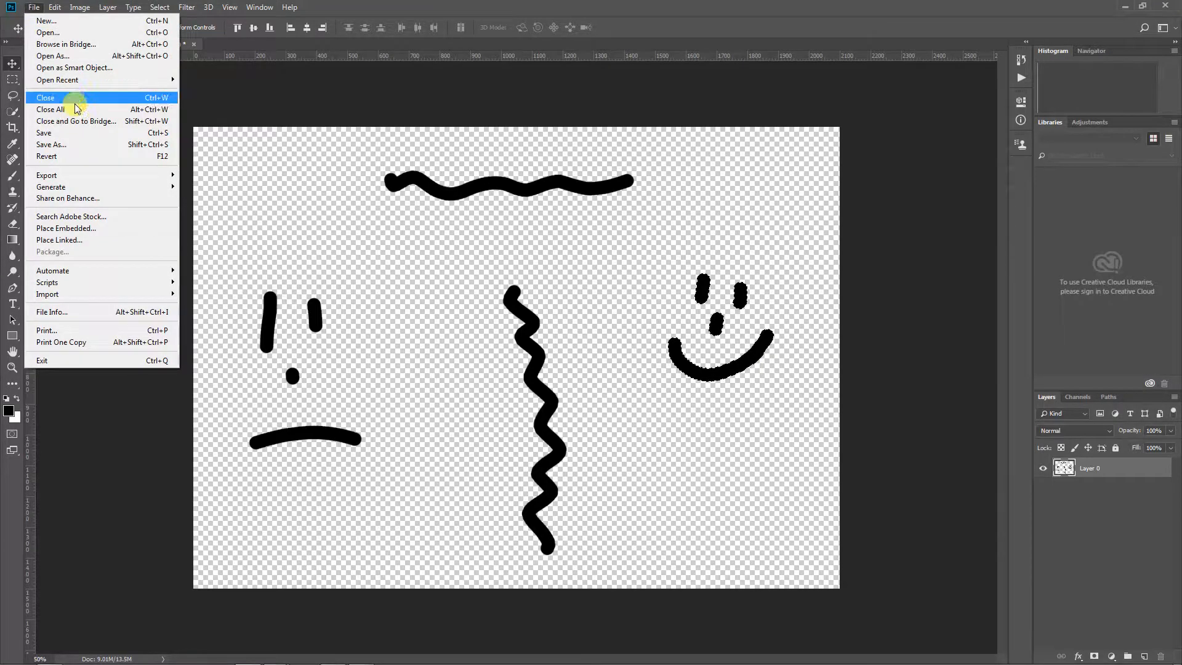
pyautogui.click(78, 140)
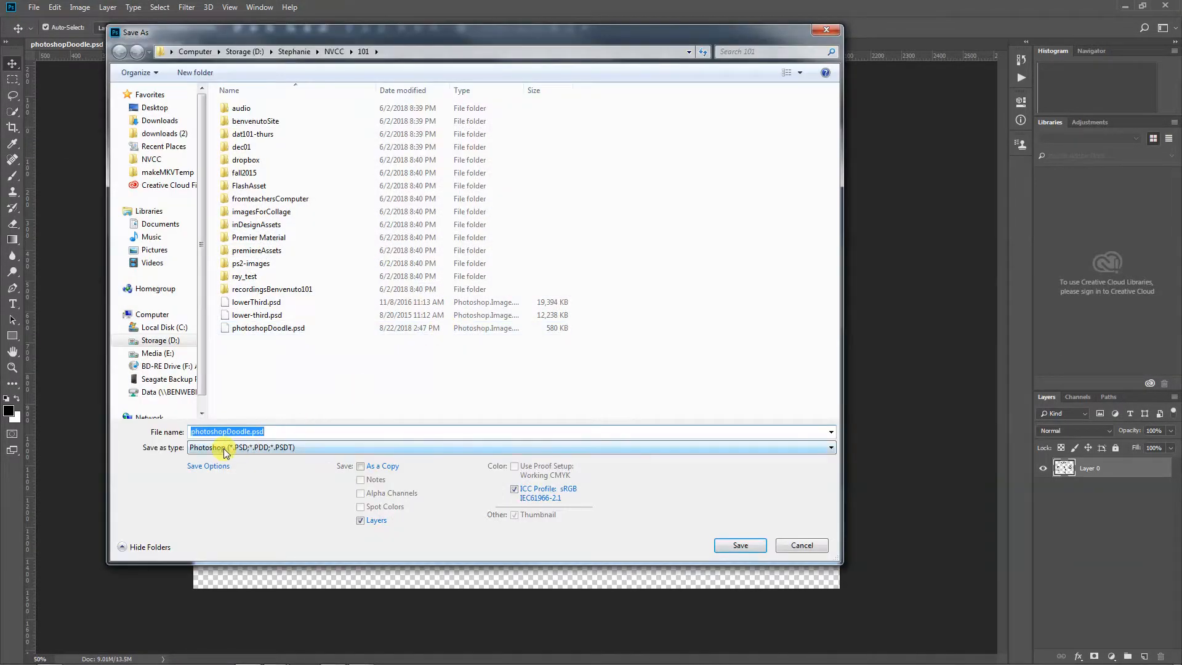
pyautogui.click(225, 447)
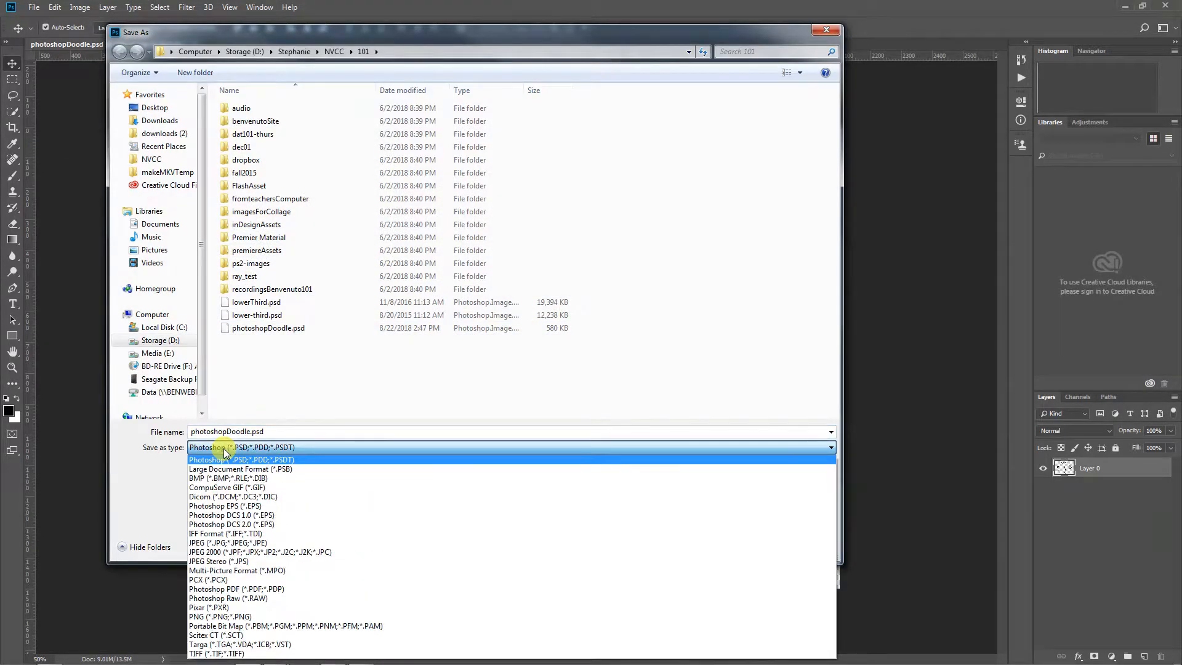
pyautogui.click(228, 542)
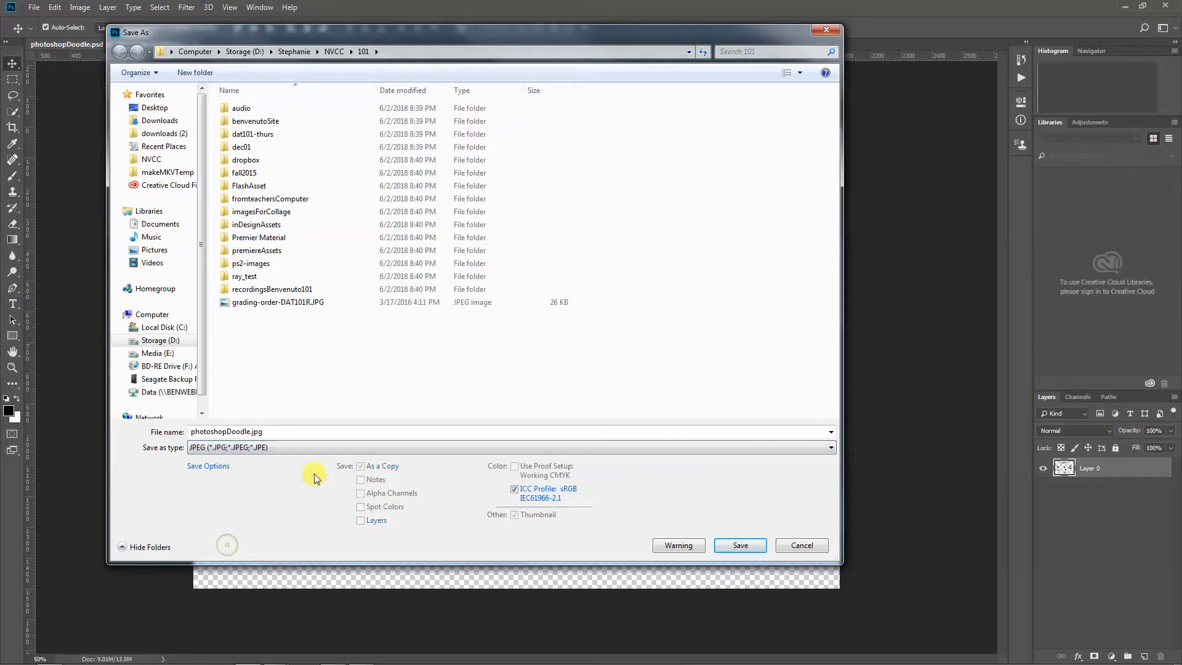
pyautogui.click(721, 542)
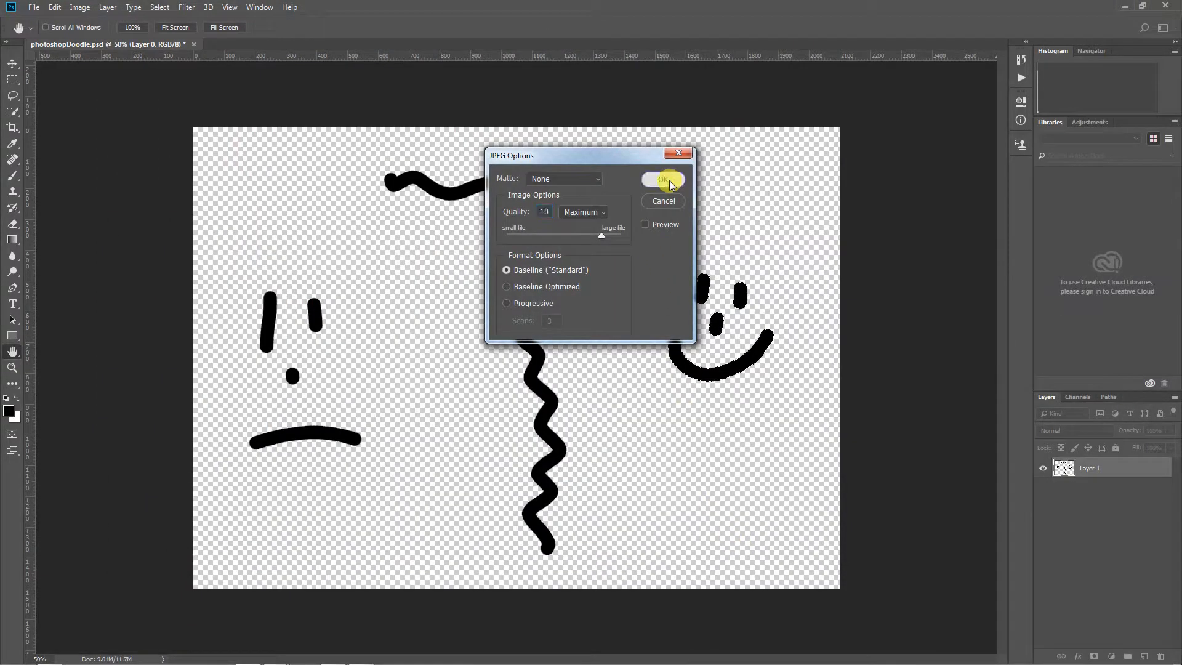
pyautogui.click(670, 180)
# Switch to Windows Explorer and compare the previews of photoshopDoodle.jpg and photoshopDoodle.psd
pyautogui.click(48, 656)
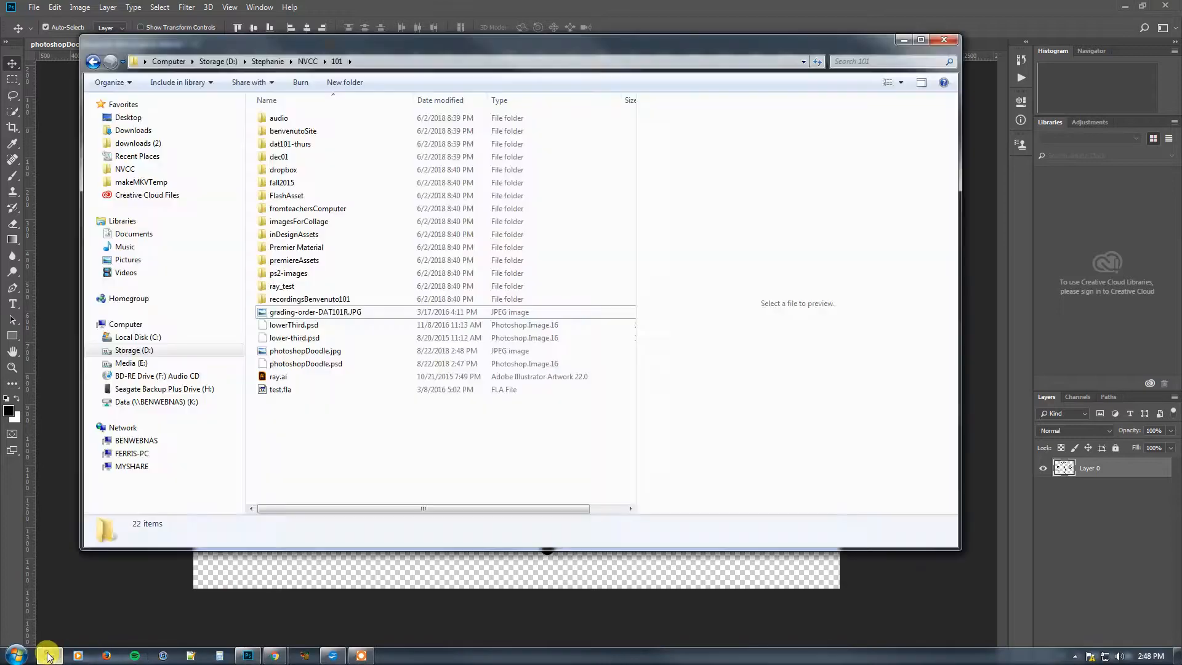
pyautogui.click(291, 355)
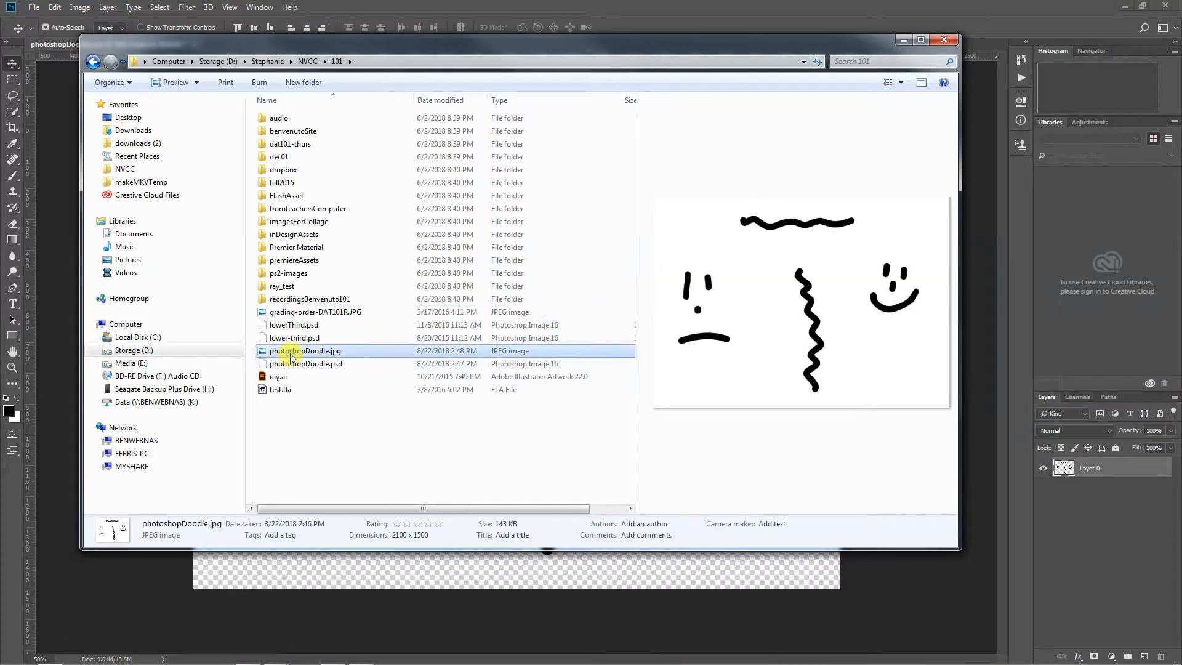
pyautogui.click(302, 363)
pyautogui.click(302, 351)
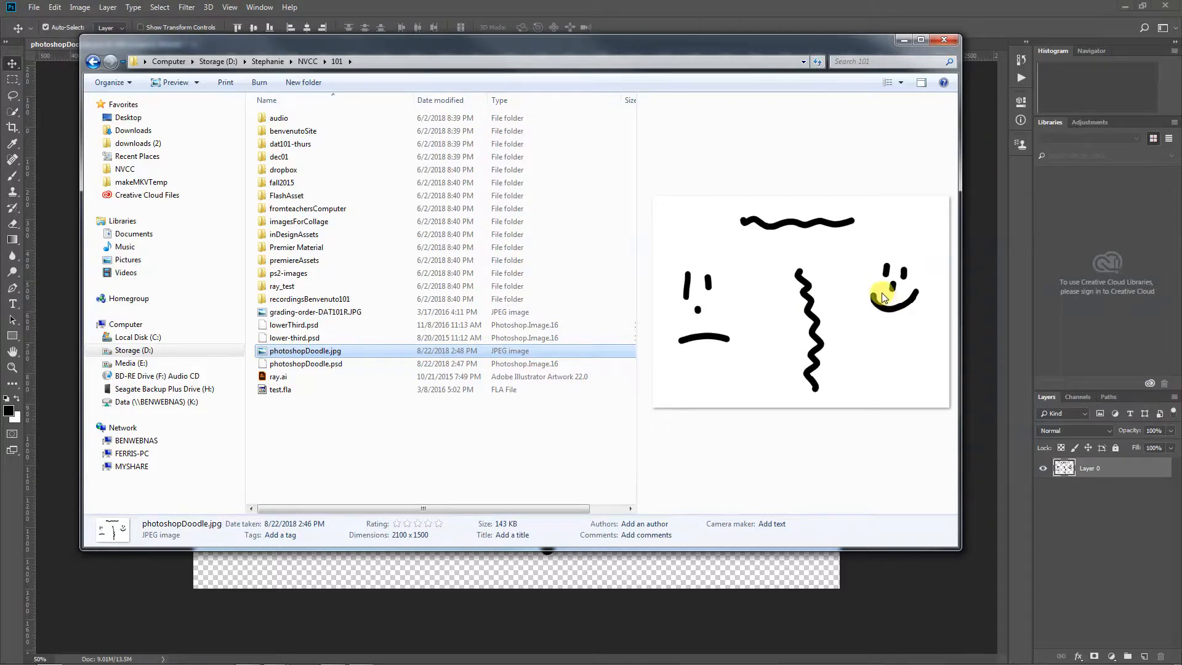
# Open photoshopDoodle.jpg from Windows Explorer with Adobe Photoshop CC 2018
pyautogui.rightClick(321, 354)
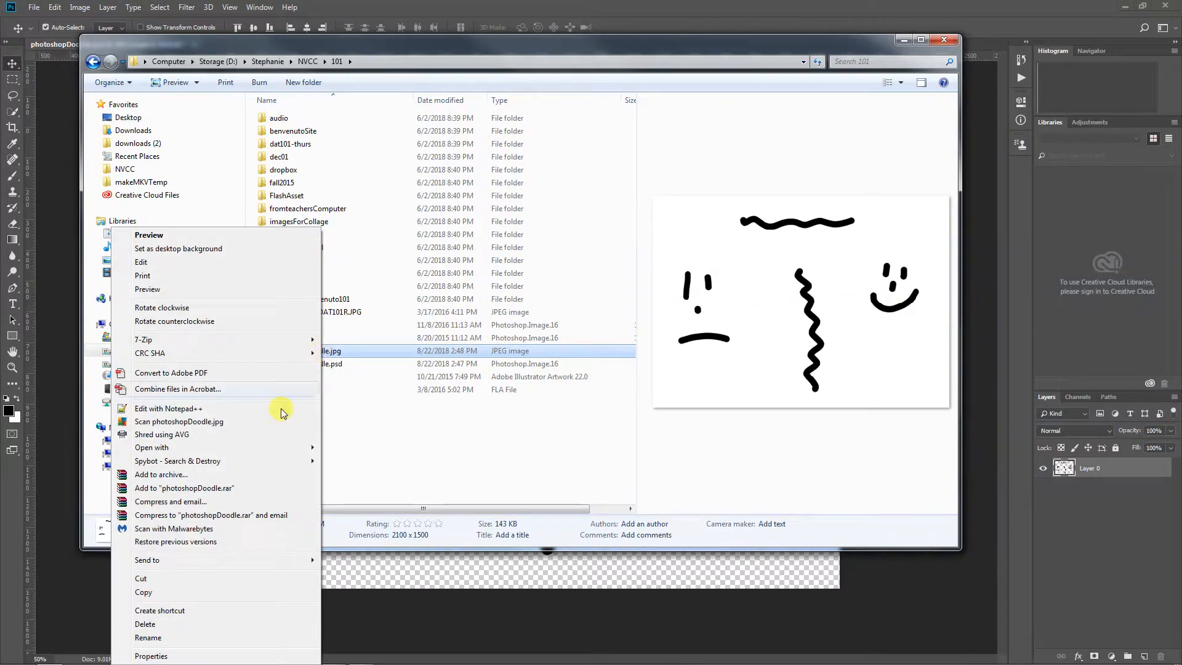
pyautogui.moveTo(255, 447)
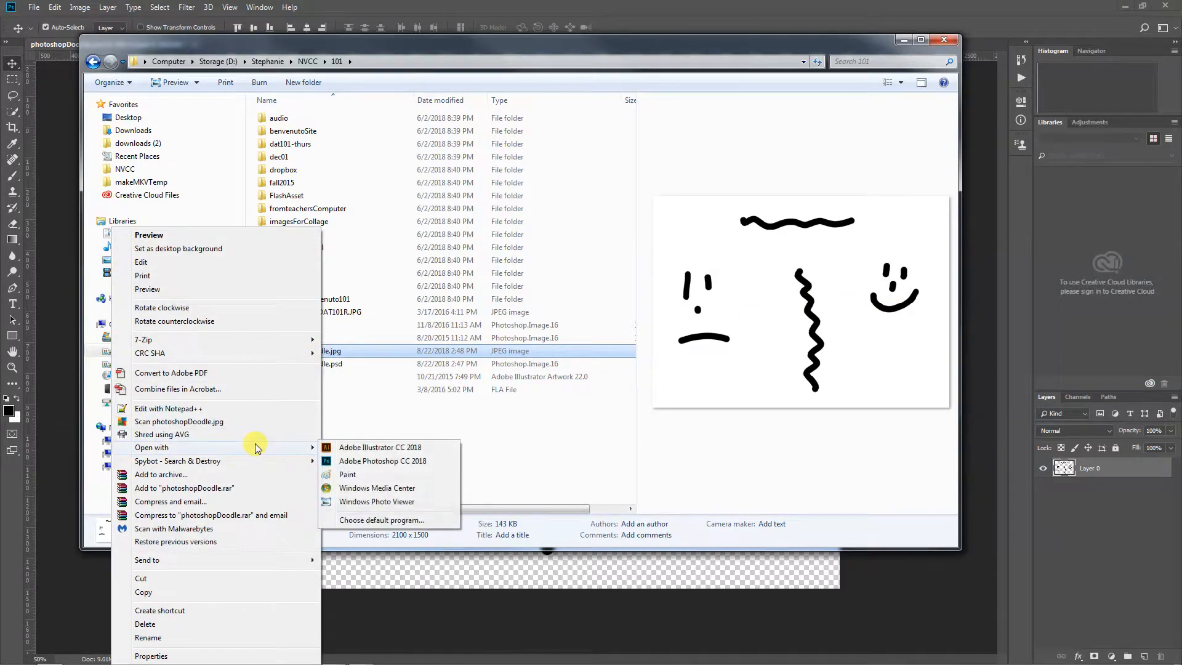
pyautogui.click(400, 460)
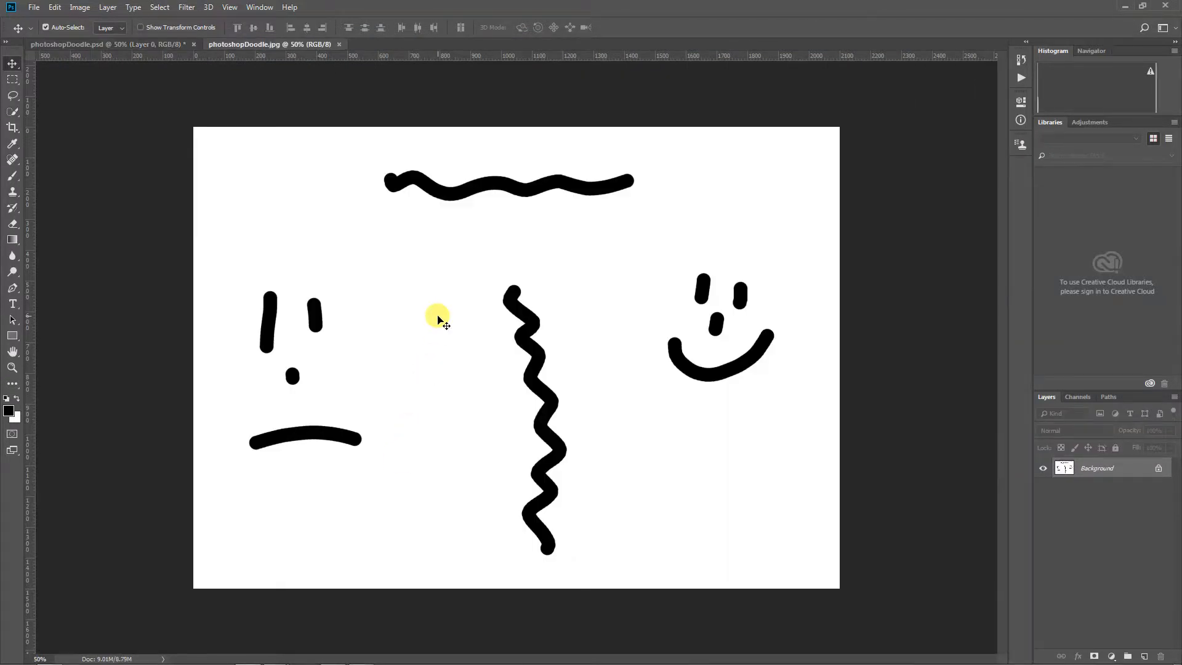
# Try moving the JPEG's locked background, then unlock the Background layer, move it and undo the move
pyautogui.moveTo(470, 264); pyautogui.dragTo(417, 241)
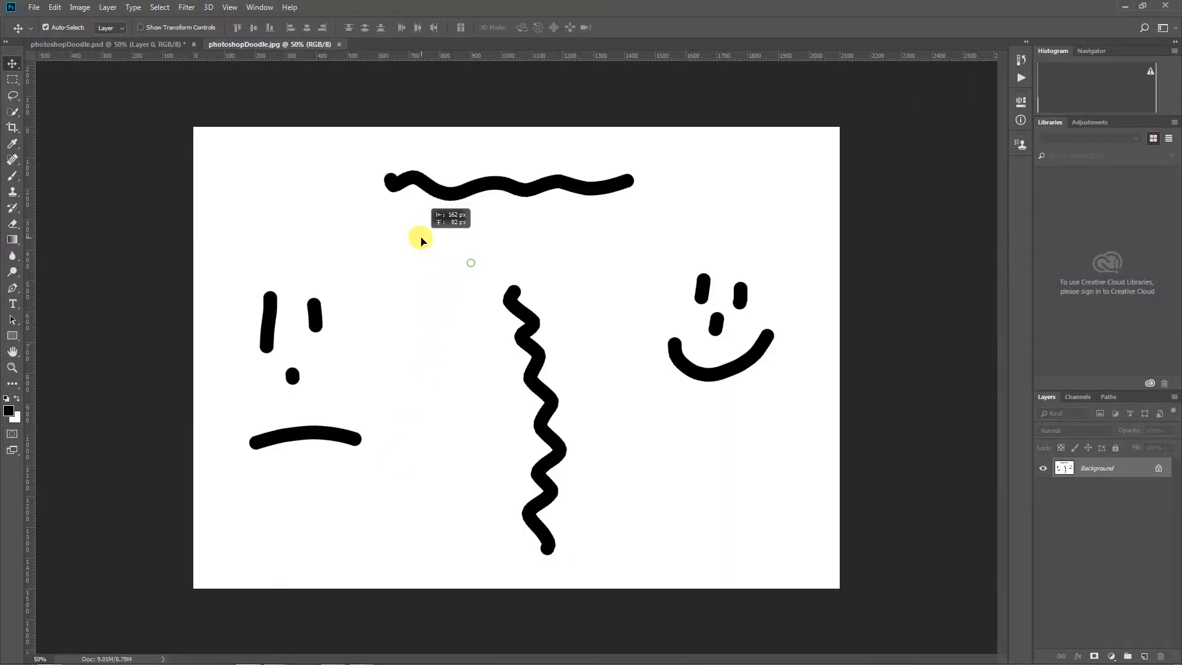
pyautogui.click(696, 279)
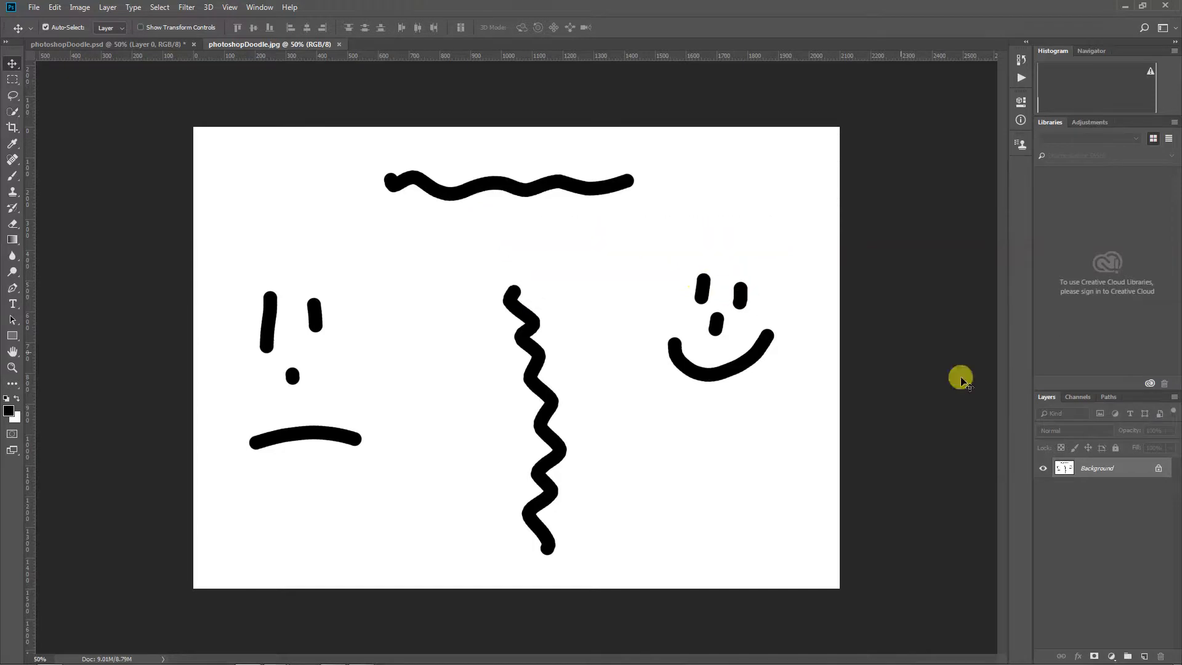
pyautogui.click(1158, 468)
pyautogui.moveTo(631, 469)
pyautogui.mouseDown()
pyautogui.moveTo(599, 464)
pyautogui.moveTo(641, 496)
pyautogui.moveTo(654, 441)
pyautogui.mouseUp()
pyautogui.hotkey('ctrl', 'z')
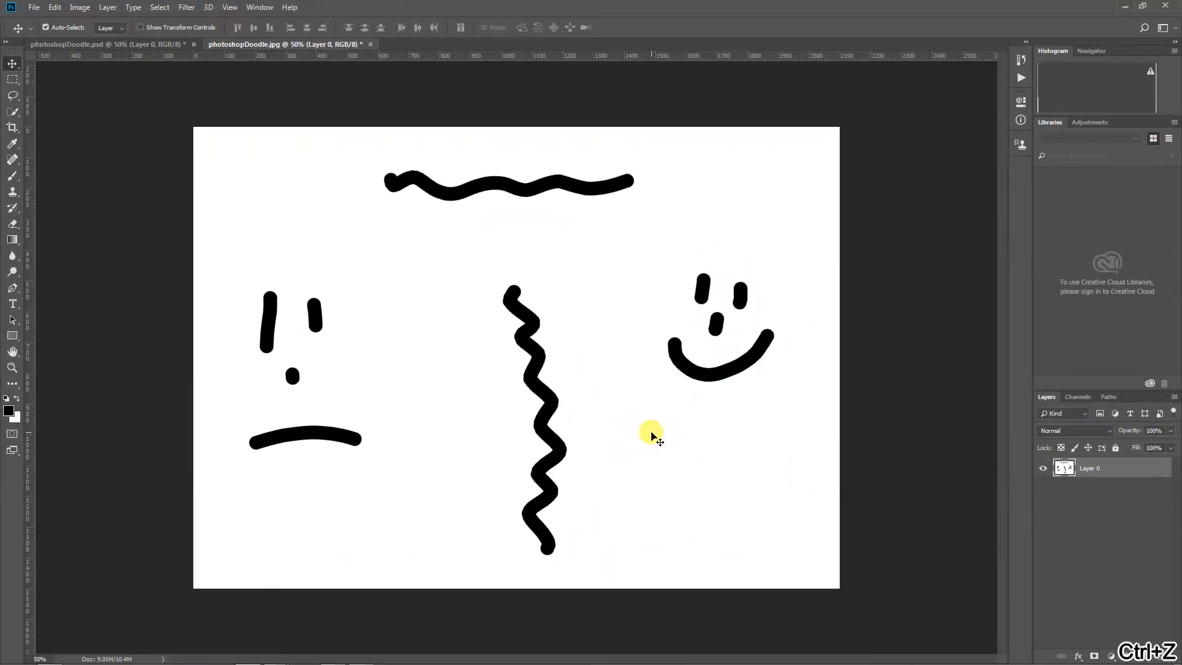
# Alternate between the open photoshopDoodle.psd and photoshopDoodle.jpg documents to compare their backgrounds
pyautogui.click(96, 44)
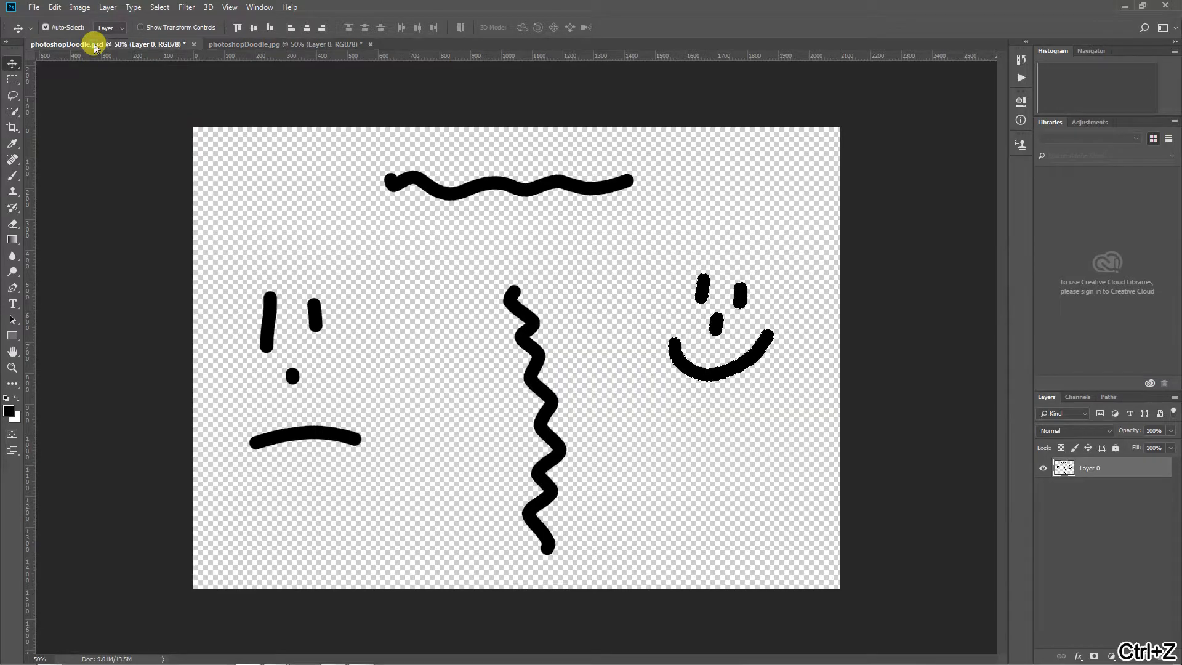
pyautogui.click(245, 48)
pyautogui.click(117, 47)
pyautogui.click(244, 43)
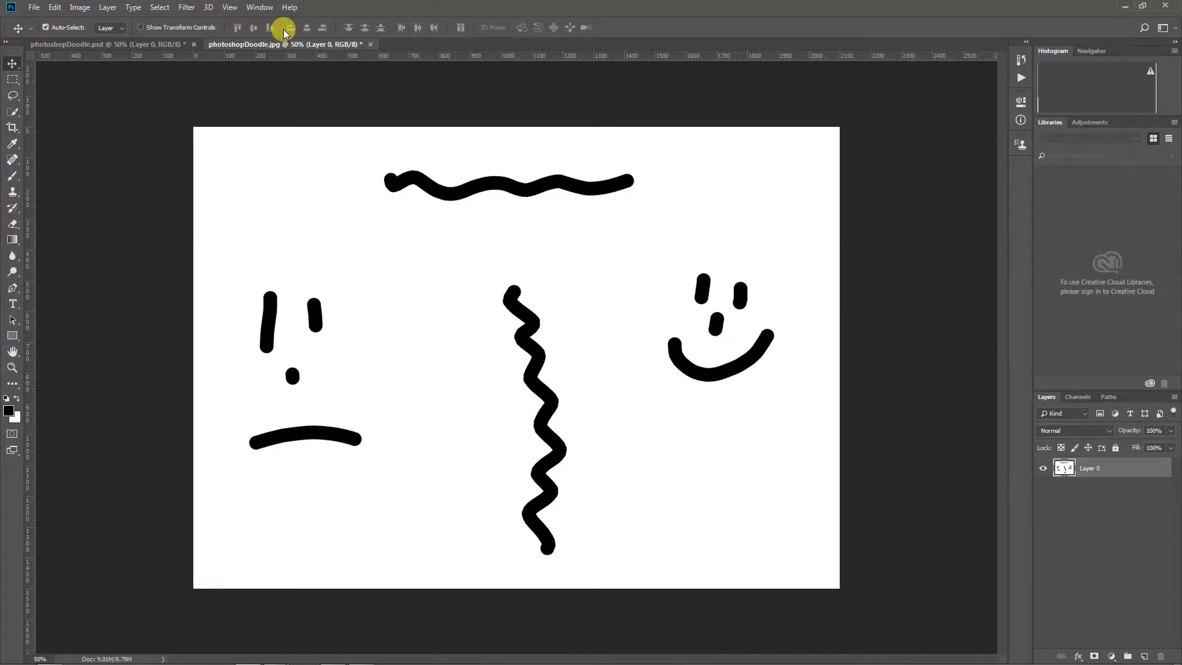
# Examine the lasso, quick selection, crop and eyedropper tools and the available window and file commands
pyautogui.click(12, 95)
pyautogui.click(13, 111)
pyautogui.click(13, 127)
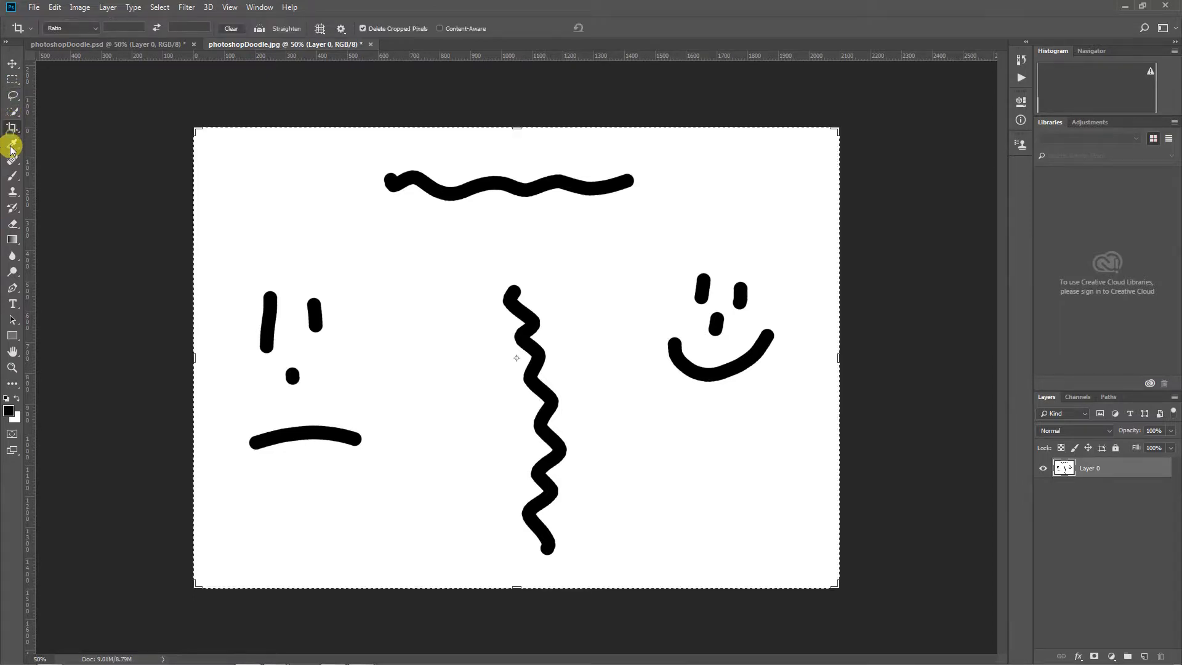
pyautogui.click(12, 145)
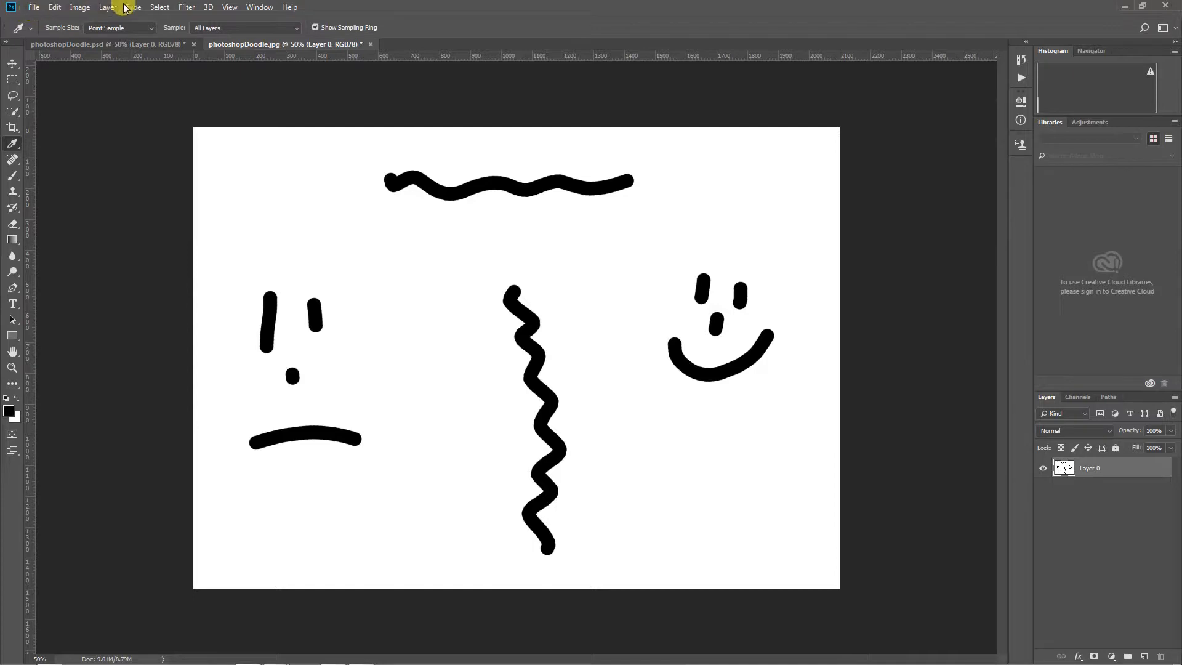
pyautogui.click(263, 7)
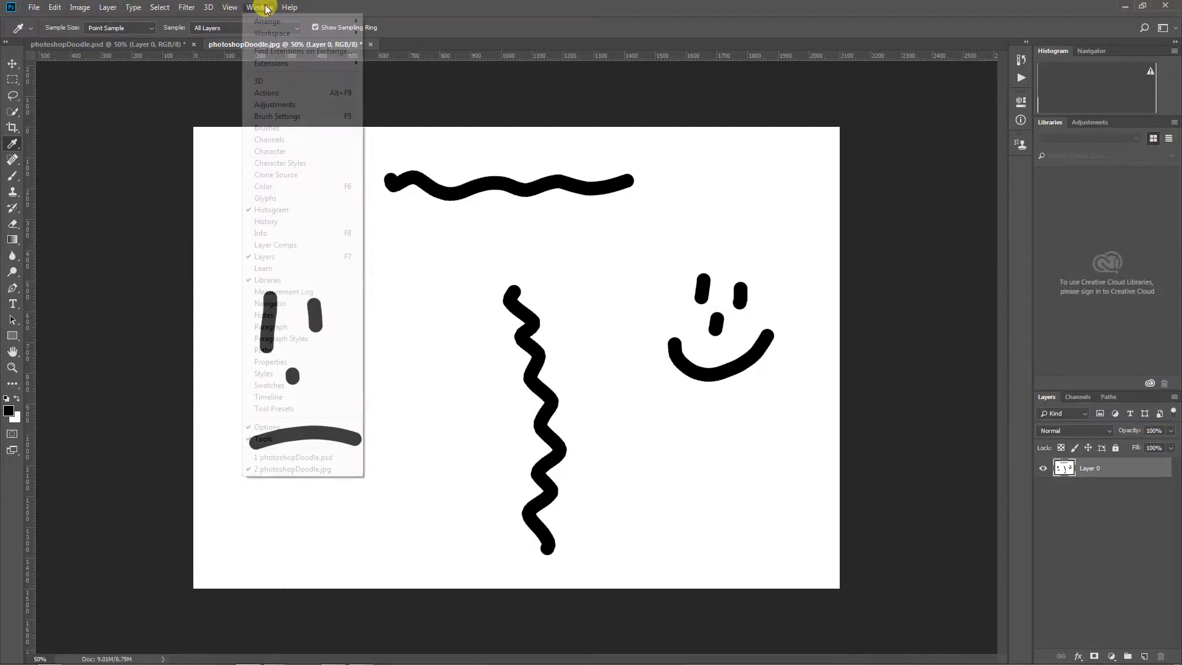
pyautogui.moveTo(269, 38)
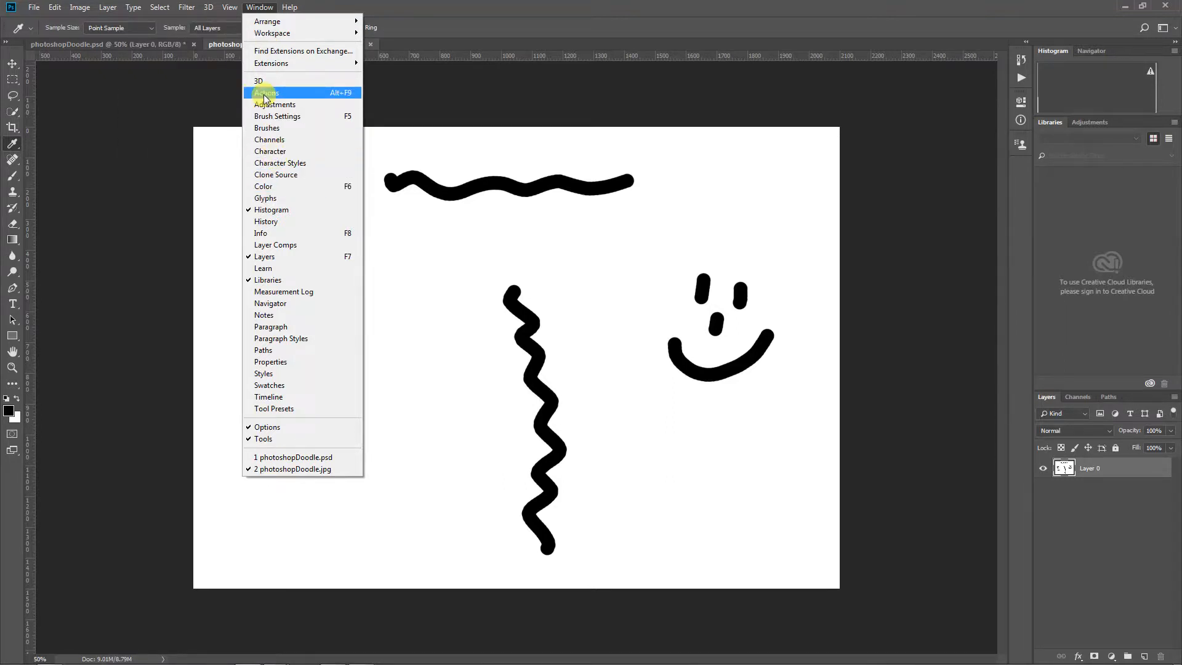
pyautogui.click(296, 457)
pyautogui.click(34, 8)
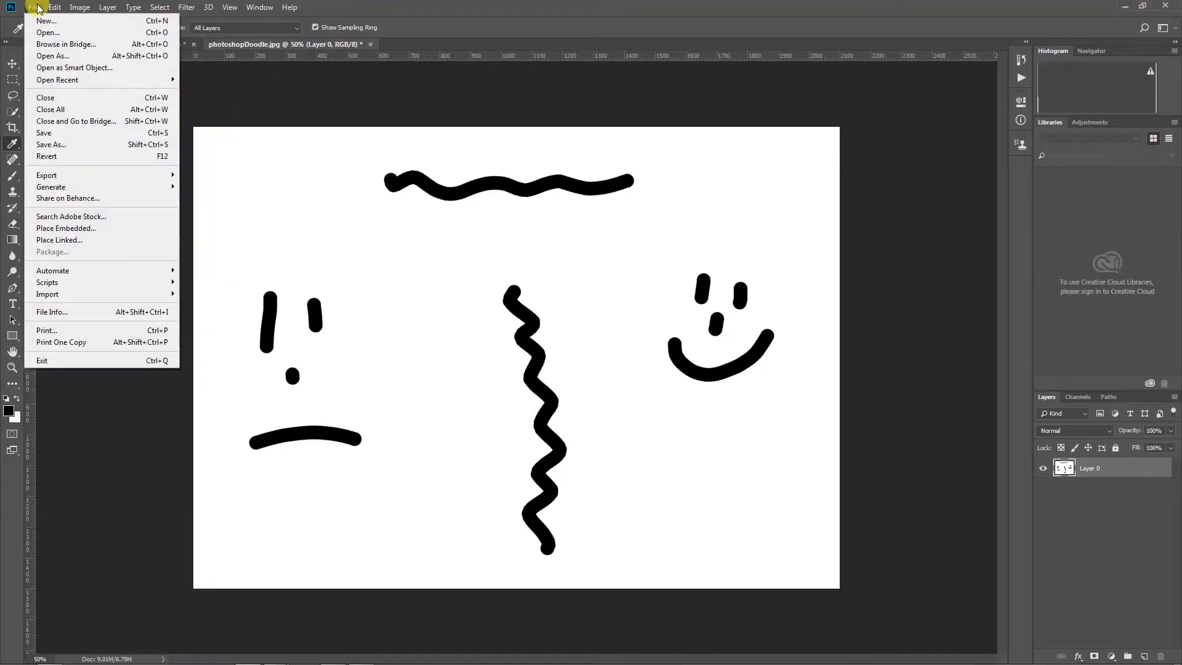
pyautogui.moveTo(58, 8)
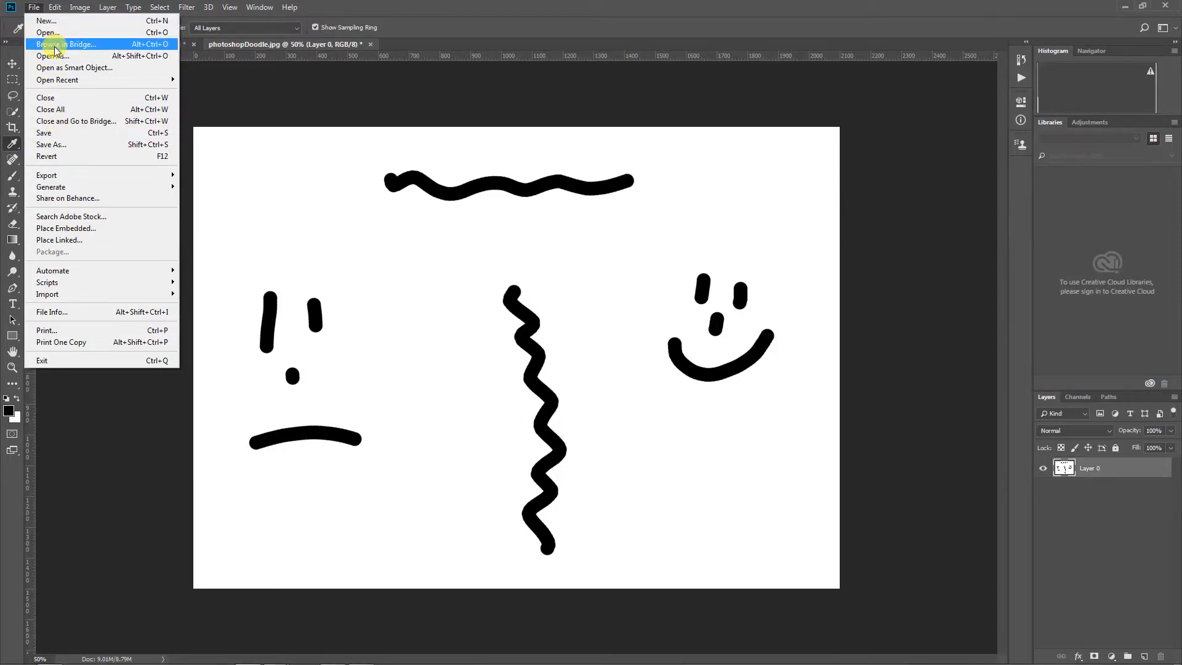
pyautogui.click(350, 109)
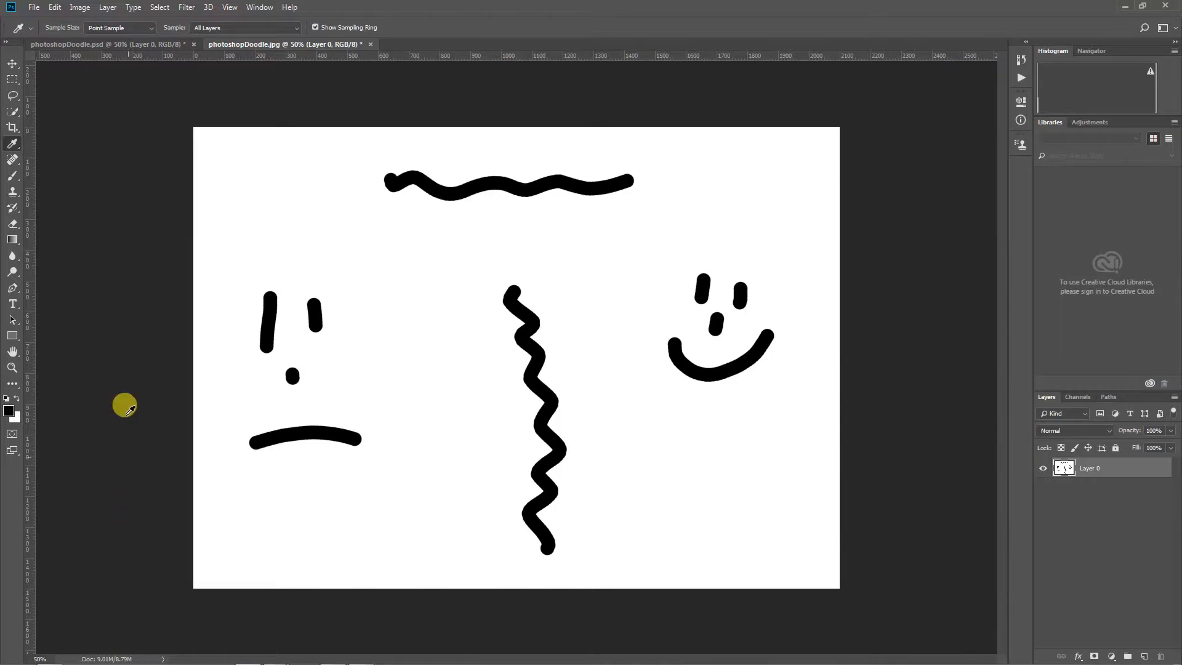
# Return to the Move tool and close photoshopDoodle.jpg without saving its changes
pyautogui.click(12, 63)
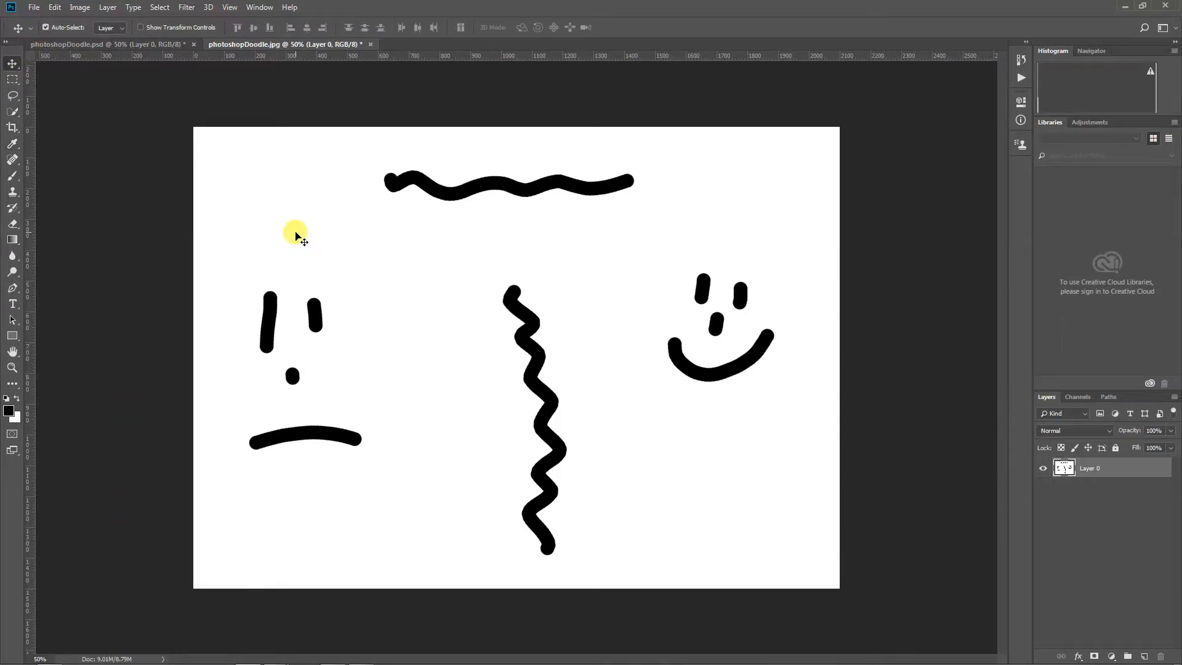
pyautogui.click(370, 45)
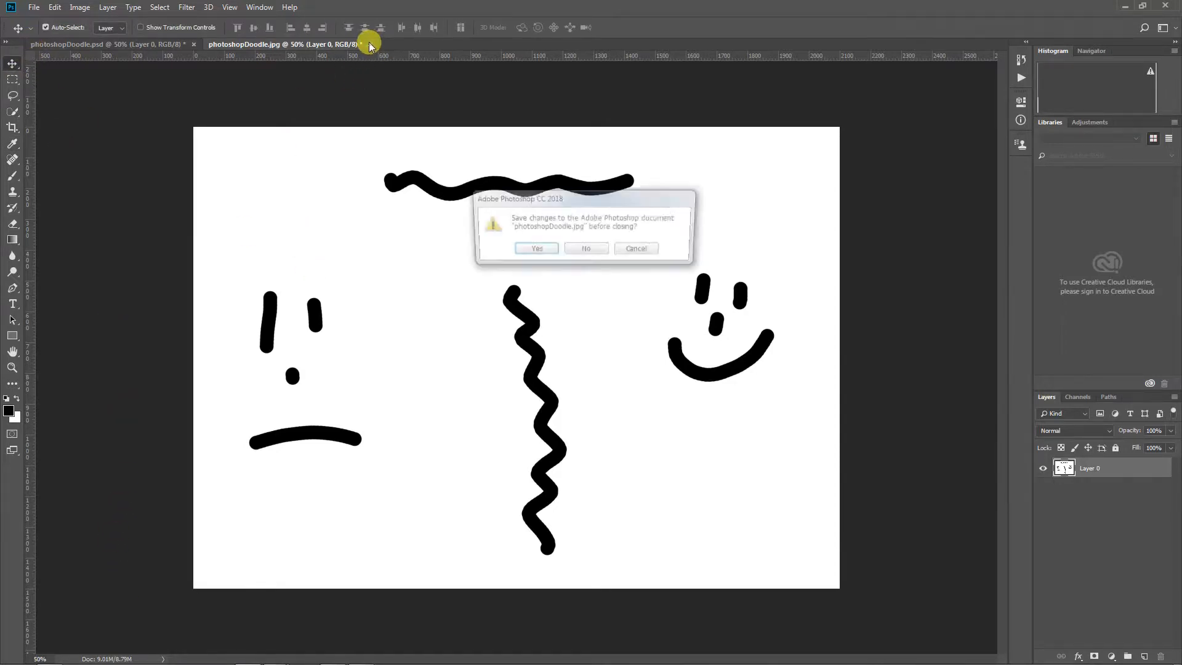
pyautogui.click(579, 254)
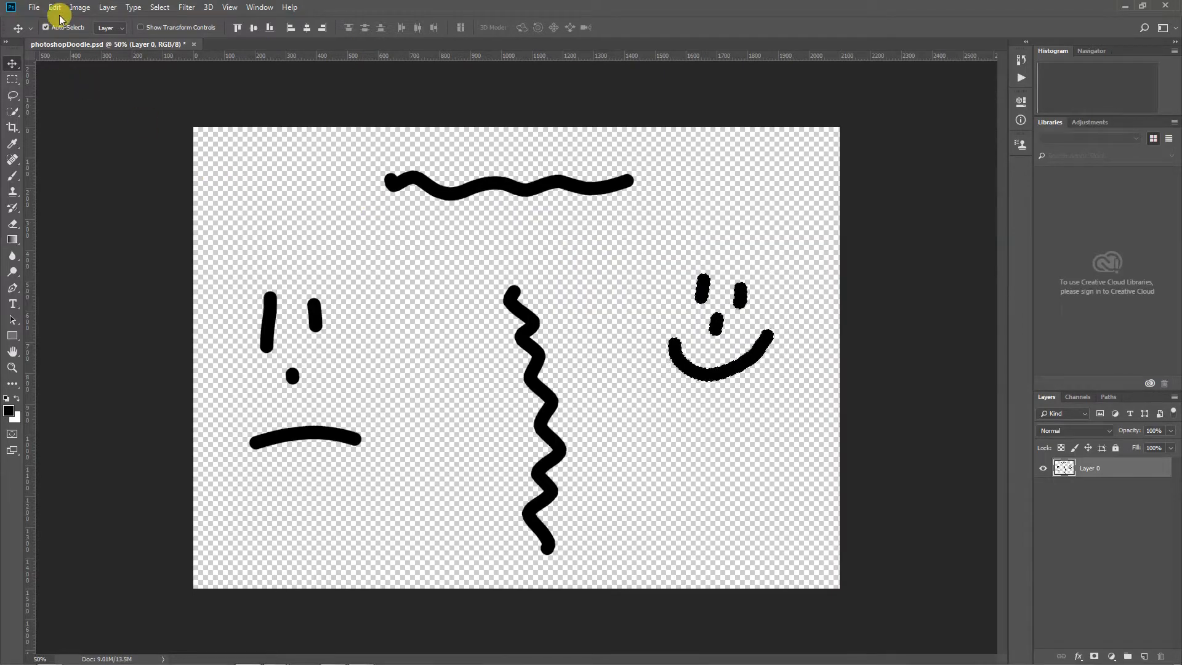
# Open photoshopDoodle.jpg from folder 101 within Photoshop and close it again
pyautogui.click(34, 8)
pyautogui.click(36, 33)
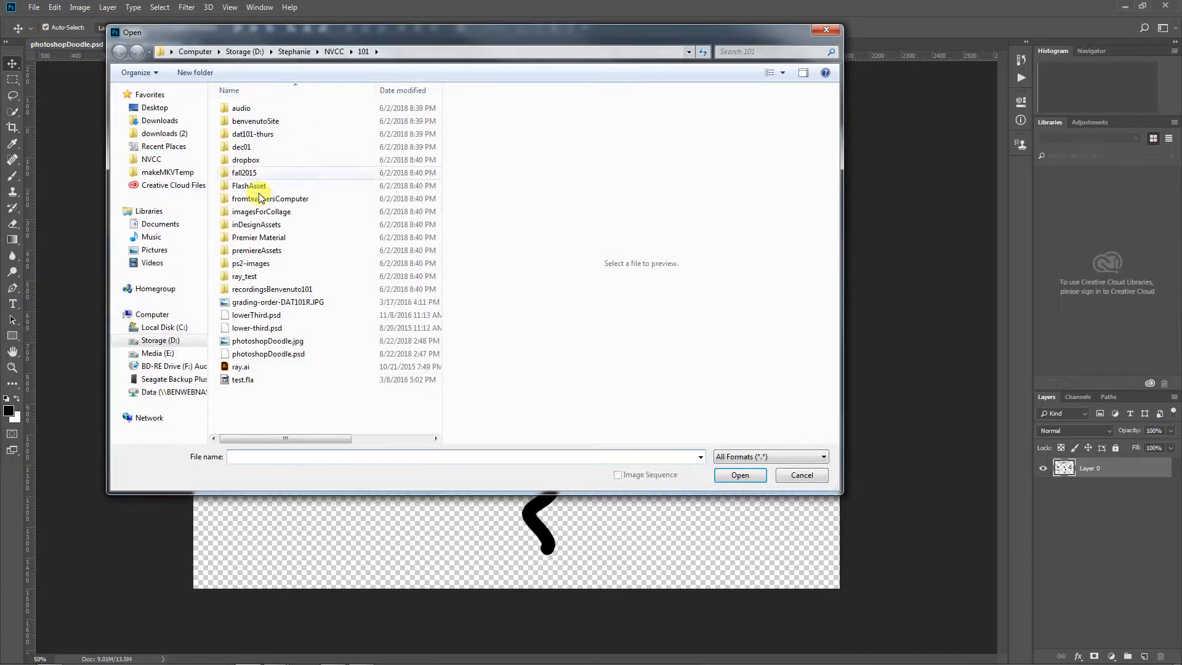
pyautogui.click(279, 343)
pyautogui.click(740, 475)
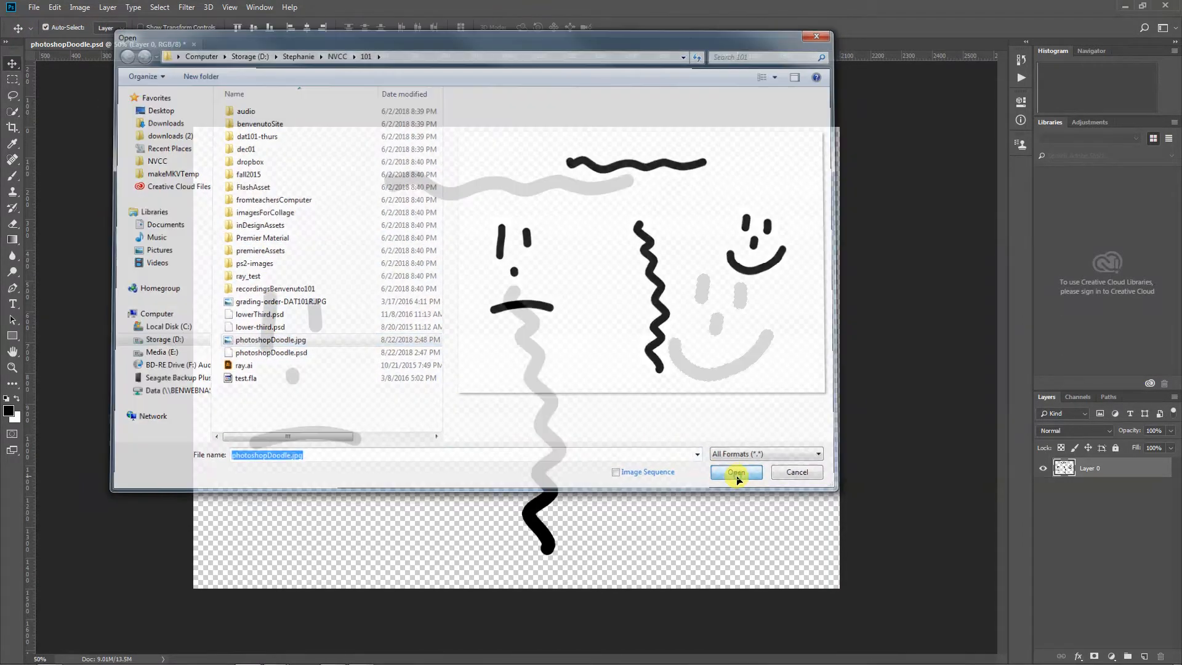
pyautogui.click(339, 44)
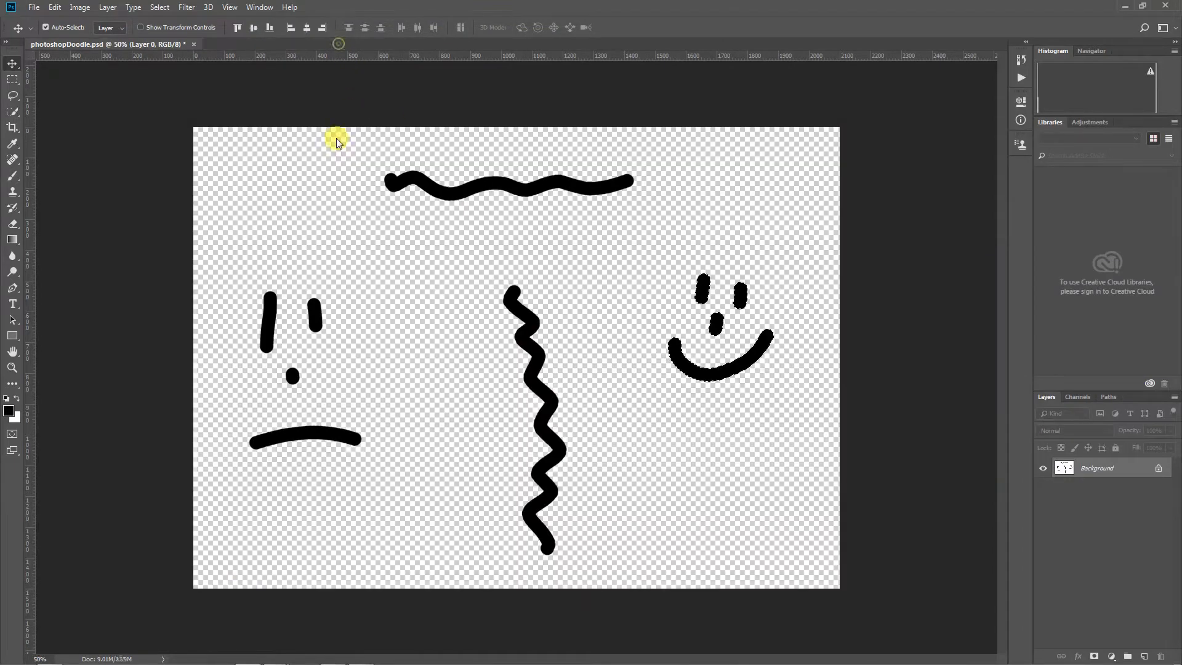
# Check in Windows Explorer which programs are offered for opening photoshopDoodle.jpg, and return to Photoshop
pyautogui.click(48, 657)
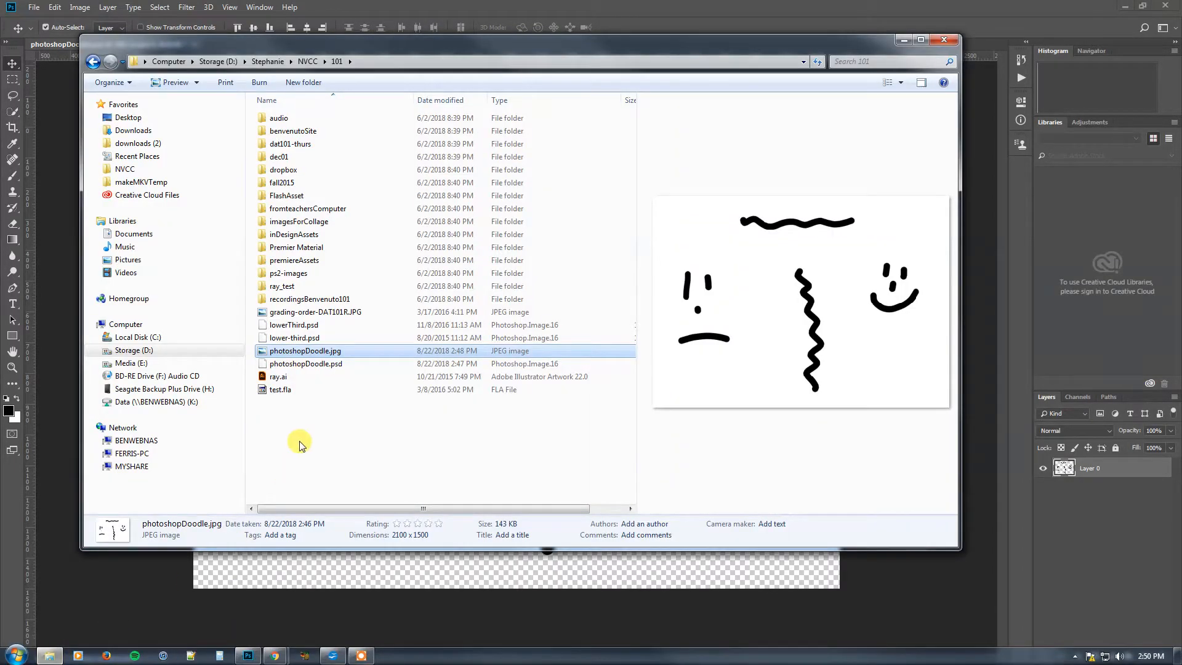
pyautogui.rightClick(302, 353)
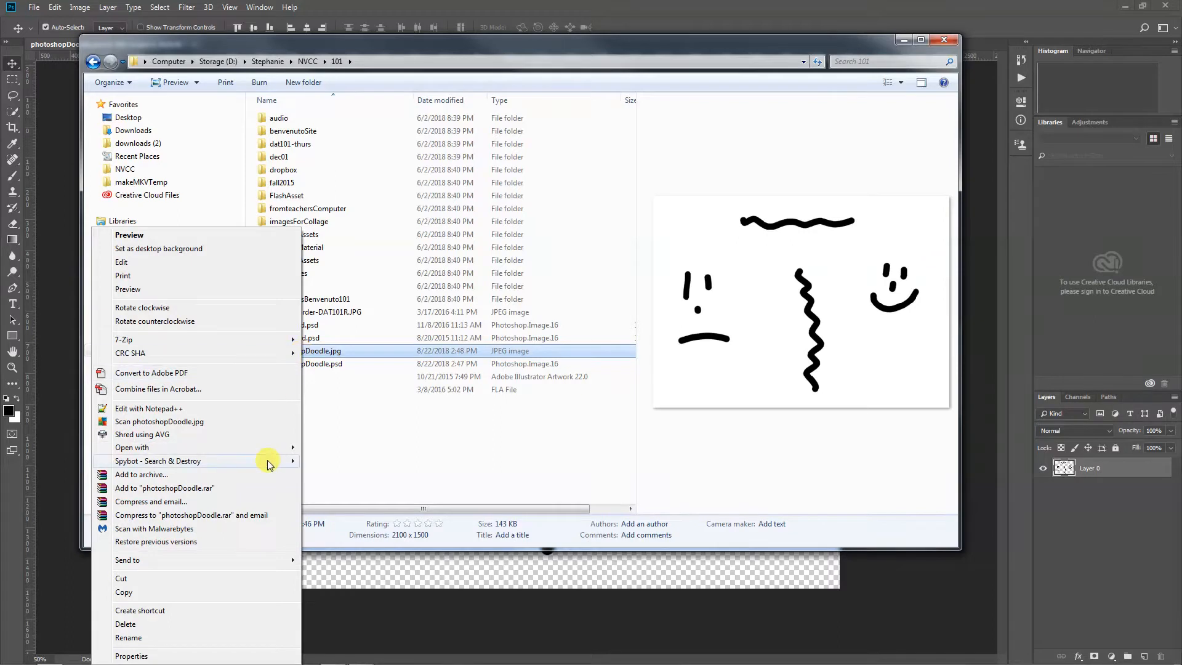
pyautogui.moveTo(267, 454)
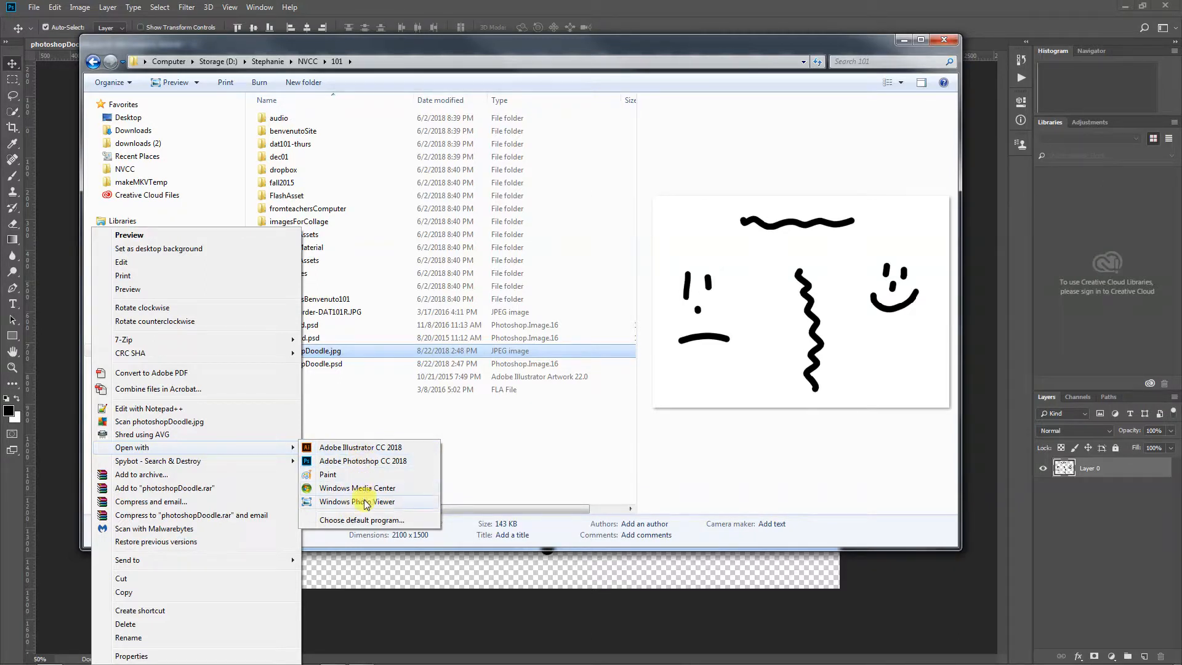
pyautogui.click(377, 461)
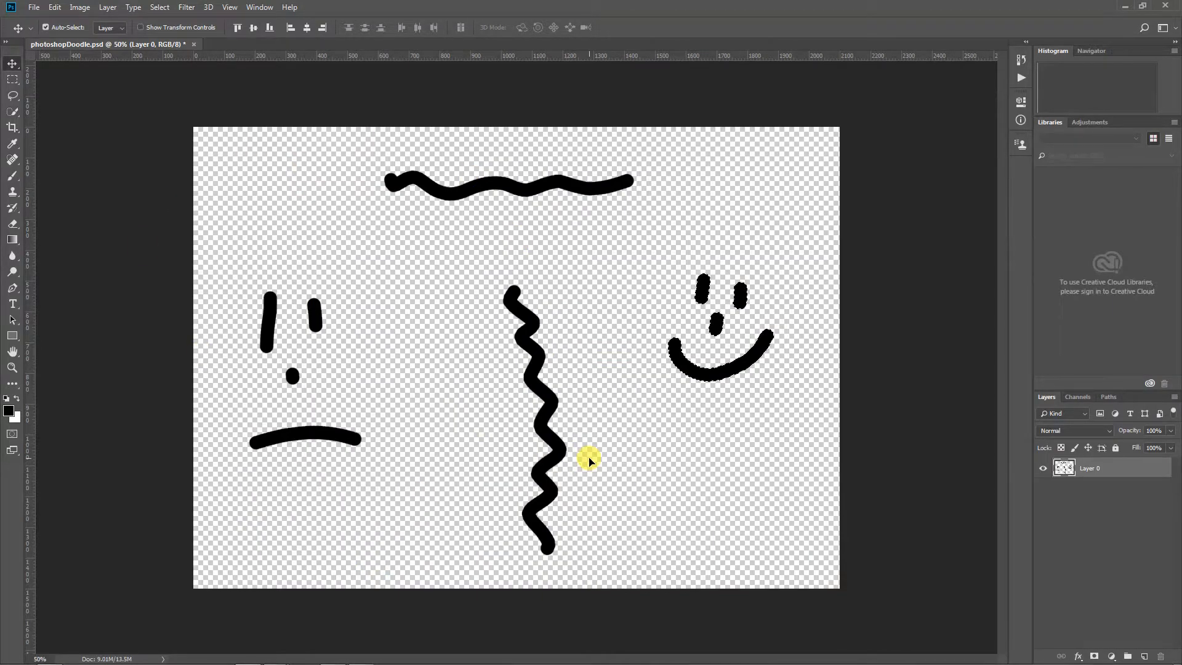
# Switch to Windows Explorer and view photoshopDoodle.jpg in Windows Photo Viewer
pyautogui.moveTo(105, 660)
pyautogui.click(50, 656)
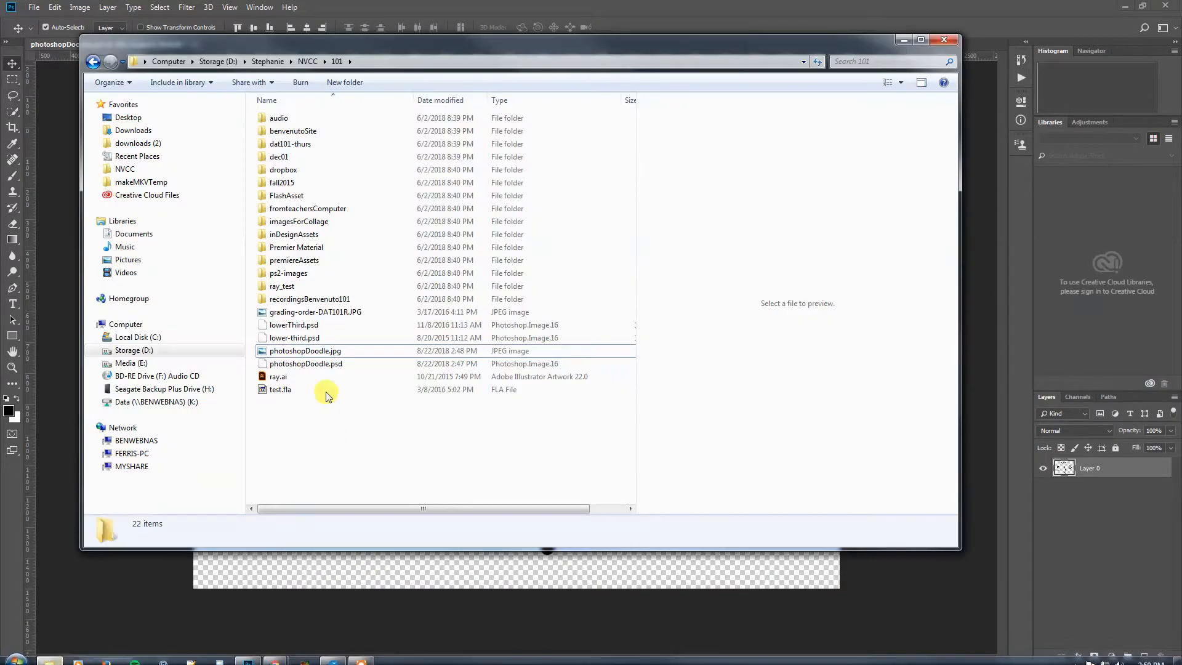
pyautogui.click(306, 351)
pyautogui.doubleClick(306, 351)
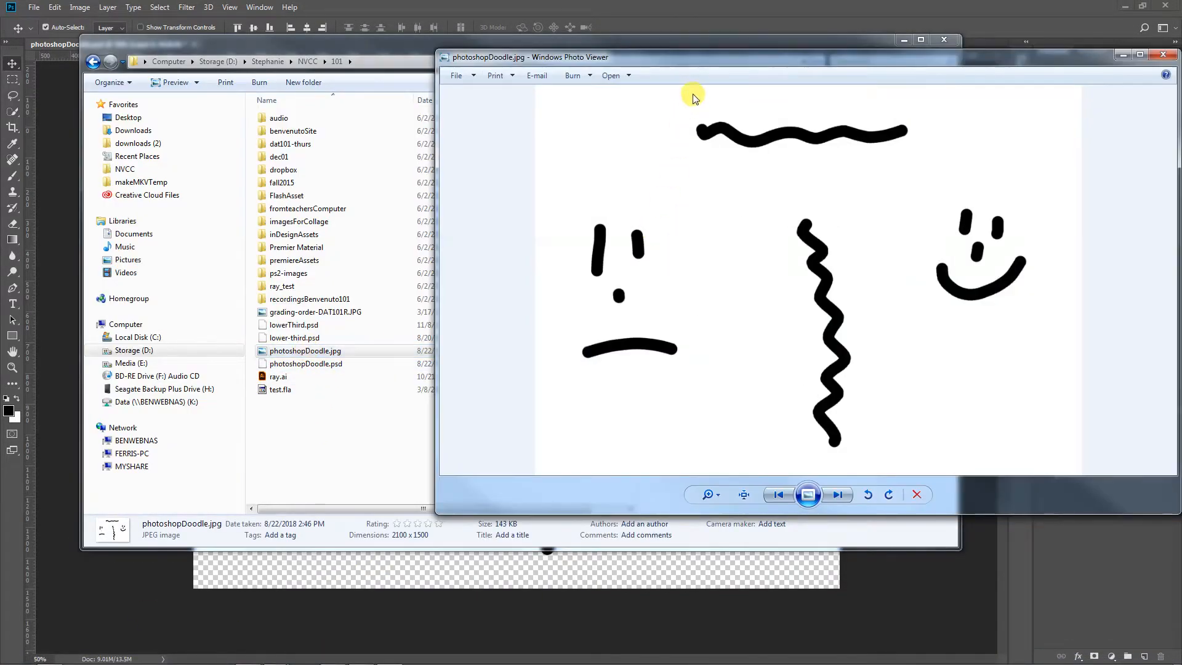
# Examine photoshopDoodle.jpg in Windows Photo Viewer, close the viewer and return to Photoshop
pyautogui.moveTo(713, 57); pyautogui.dragTo(419, 48)
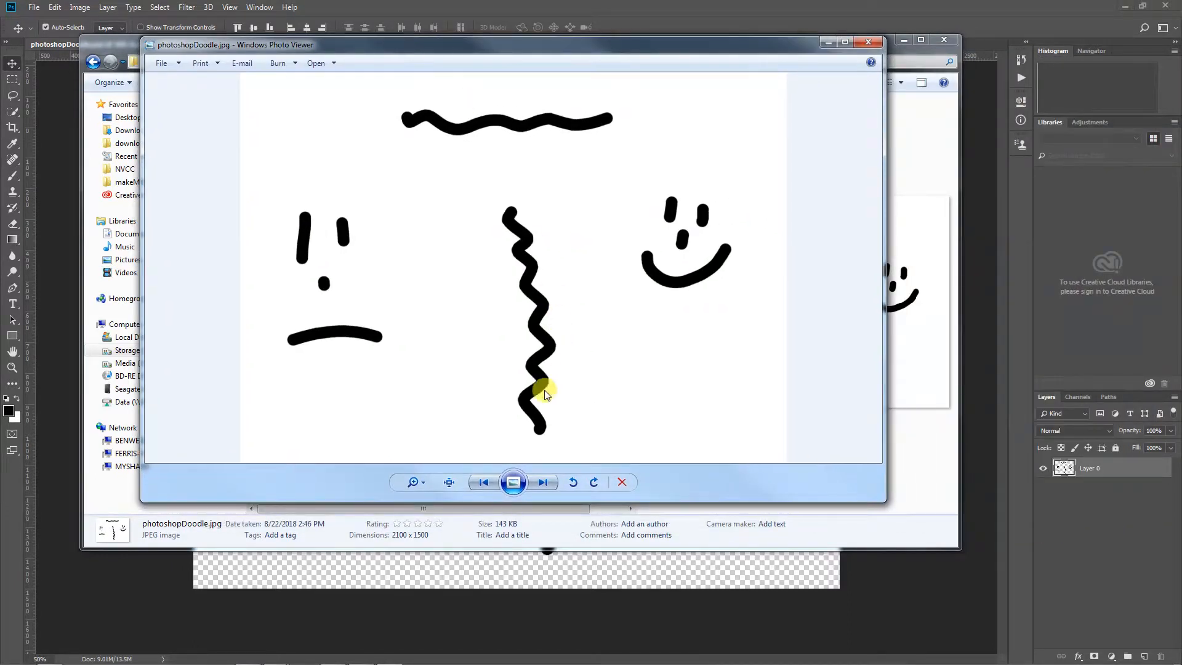
pyautogui.click(487, 483)
pyautogui.click(486, 483)
pyautogui.click(869, 42)
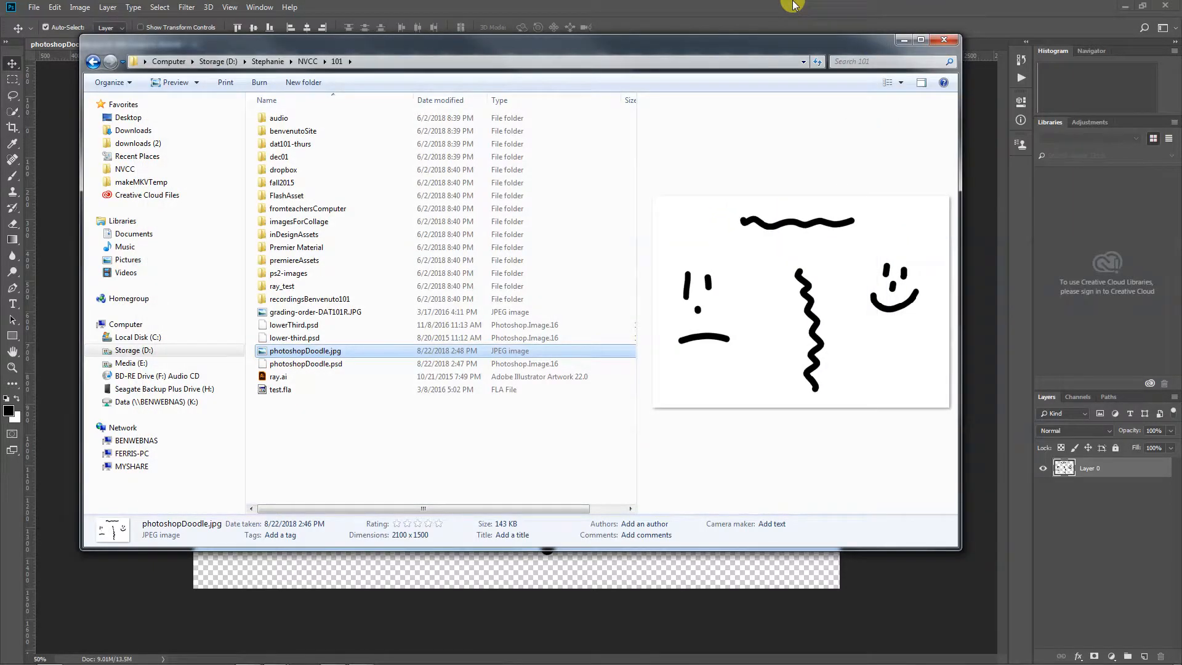
pyautogui.click(793, 5)
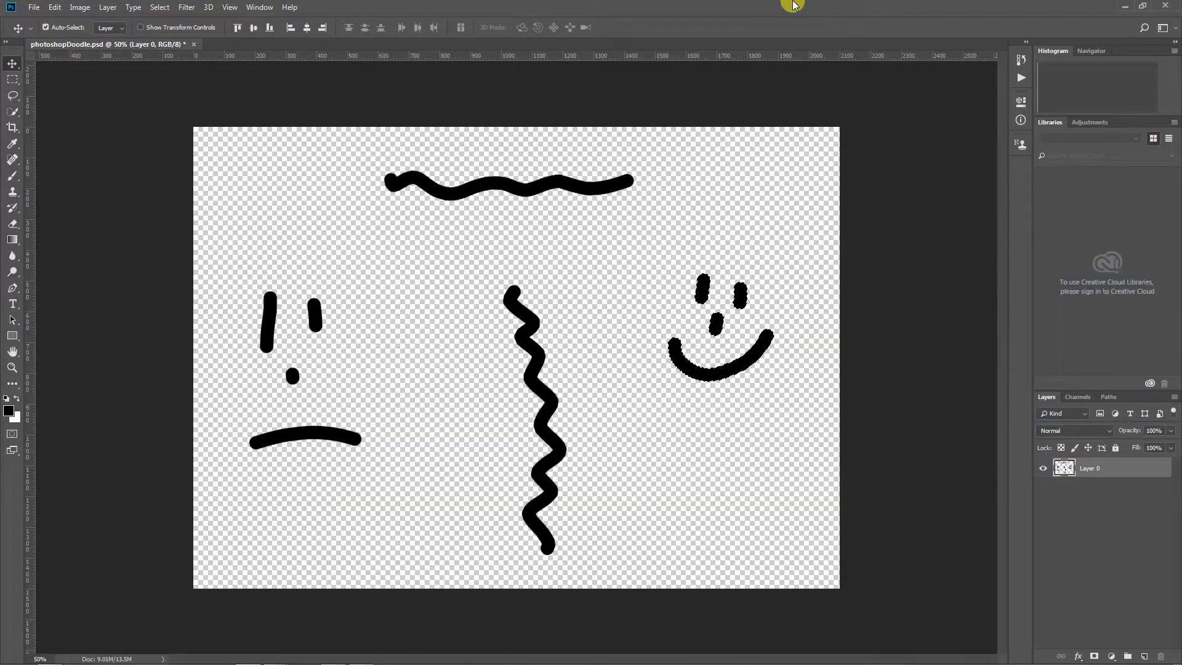
# Bring up the folder 101 window in Windows Explorer again
pyautogui.moveTo(334, 657)
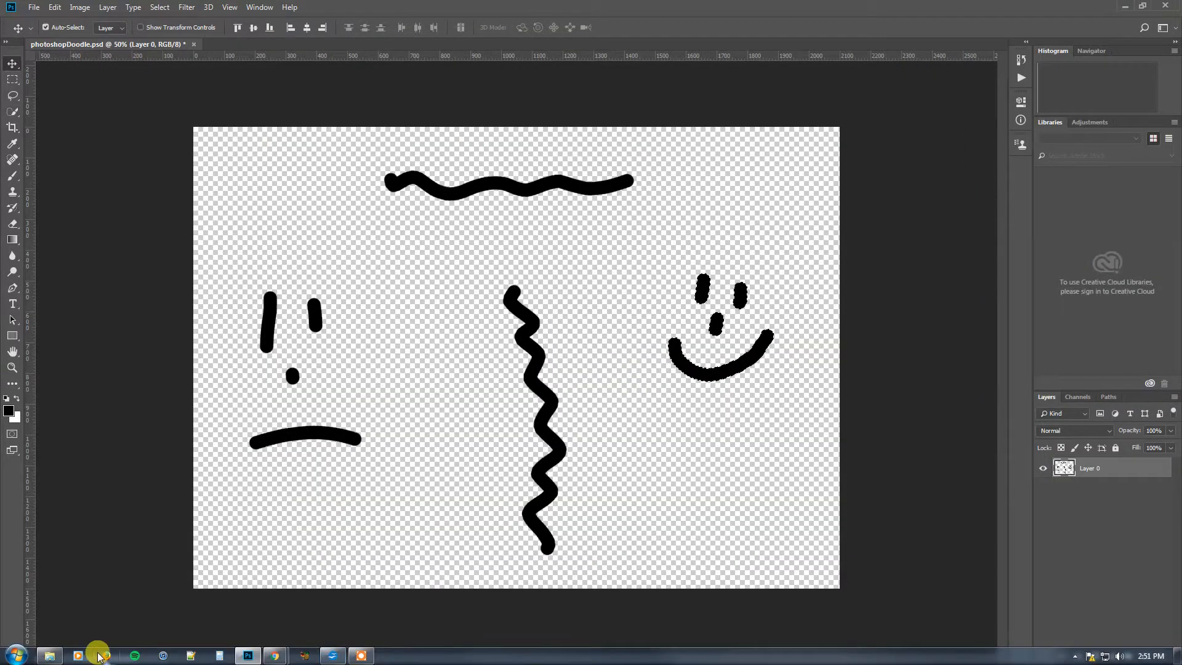
pyautogui.moveTo(50, 656)
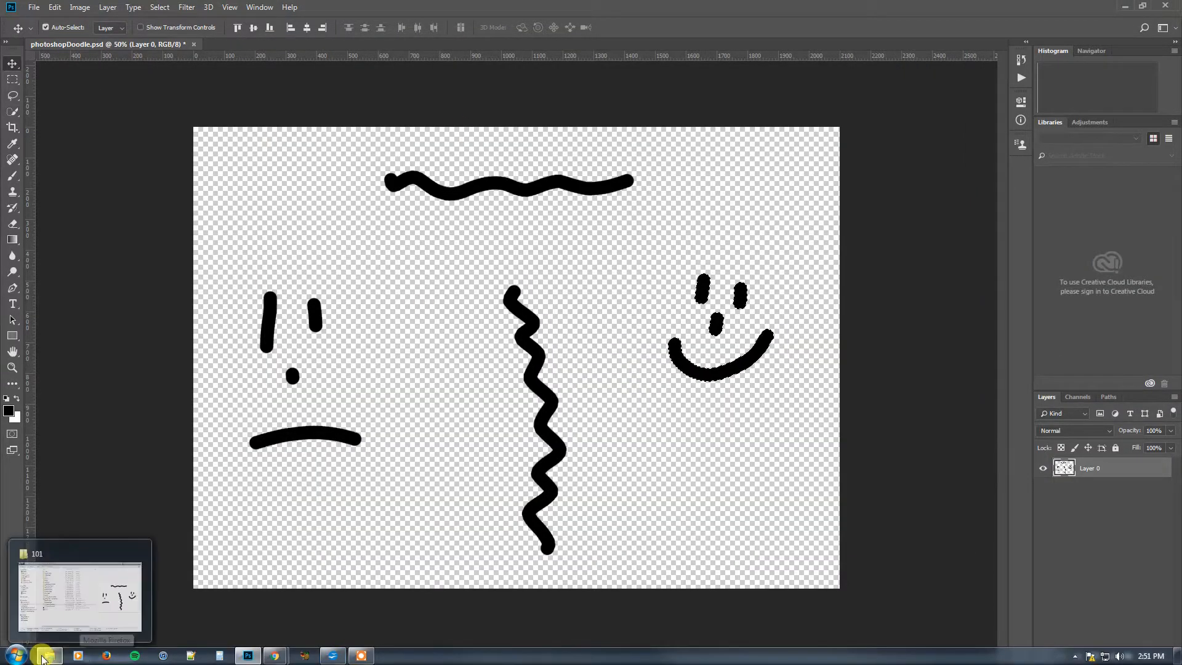
pyautogui.click(83, 594)
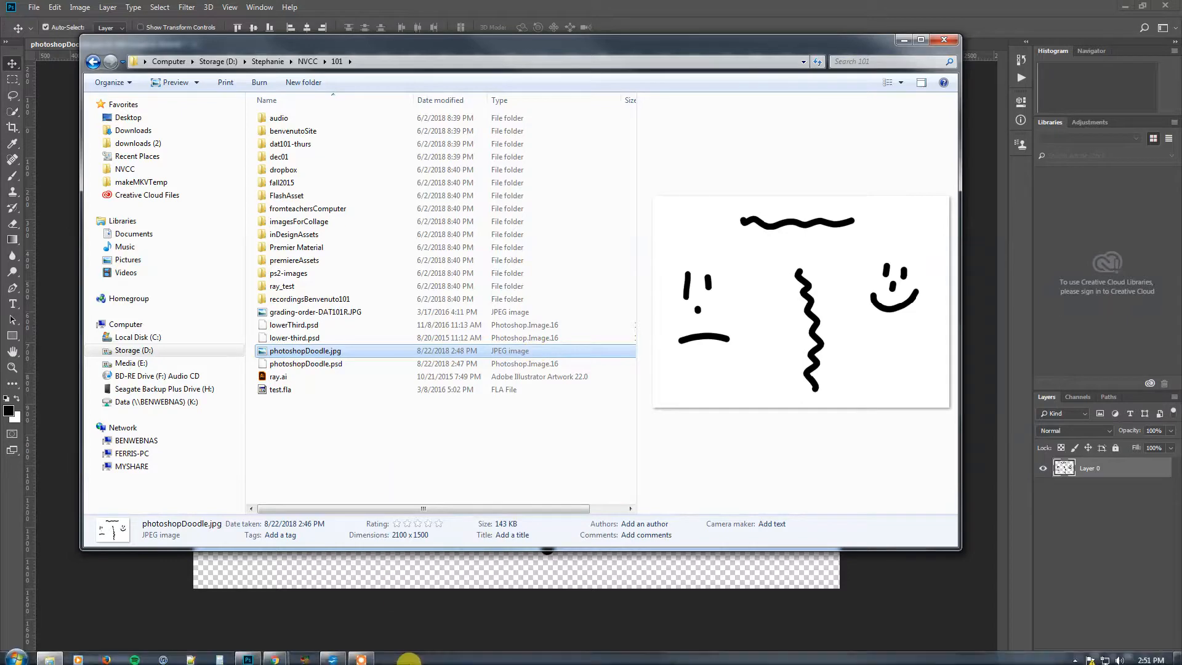
# Switch to the Chrome window that does not show the recorder page and open a new tab
pyautogui.moveTo(276, 660)
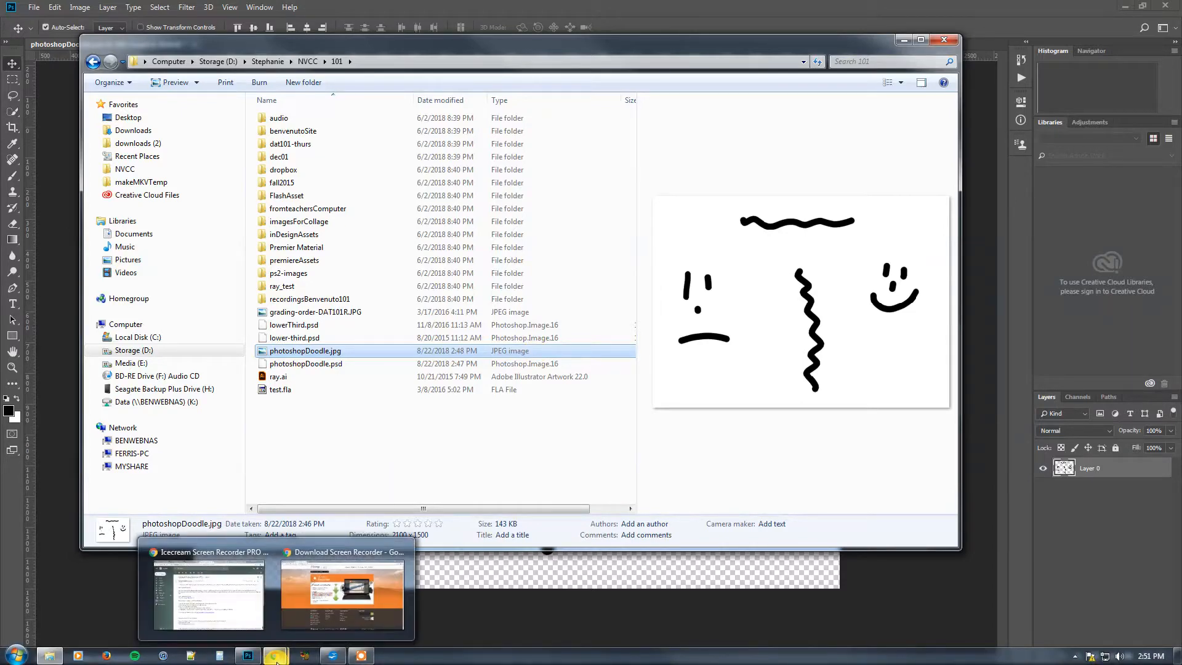
pyautogui.click(222, 617)
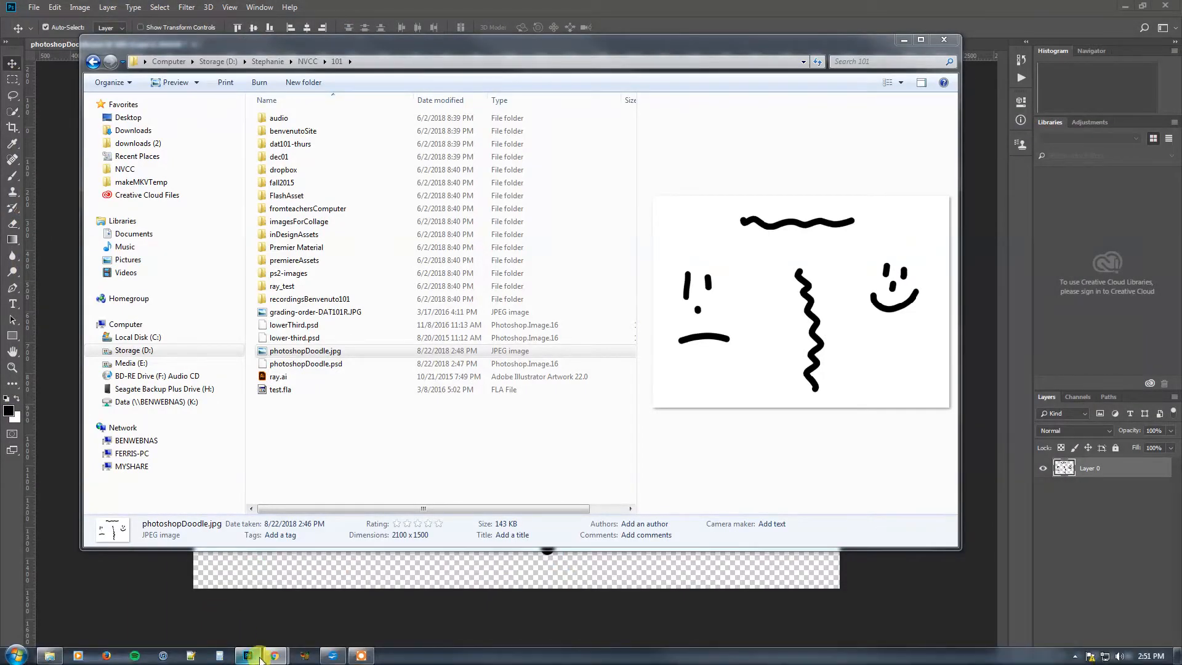
pyautogui.moveTo(276, 656)
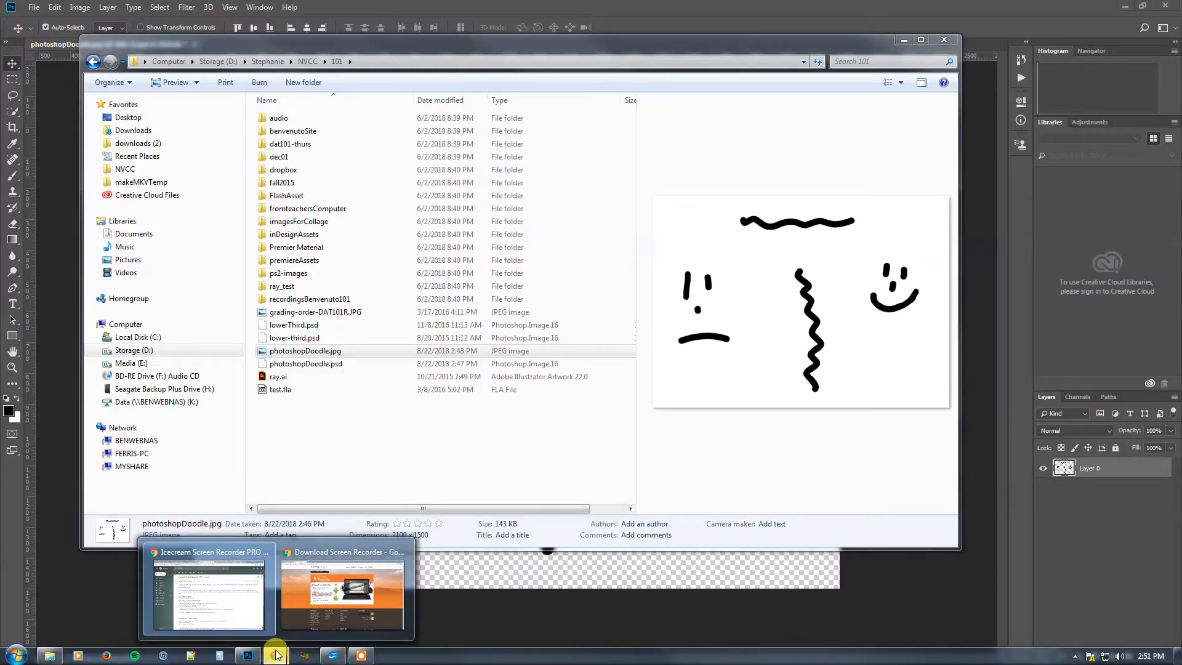
pyautogui.click(302, 615)
pyautogui.click(235, 9)
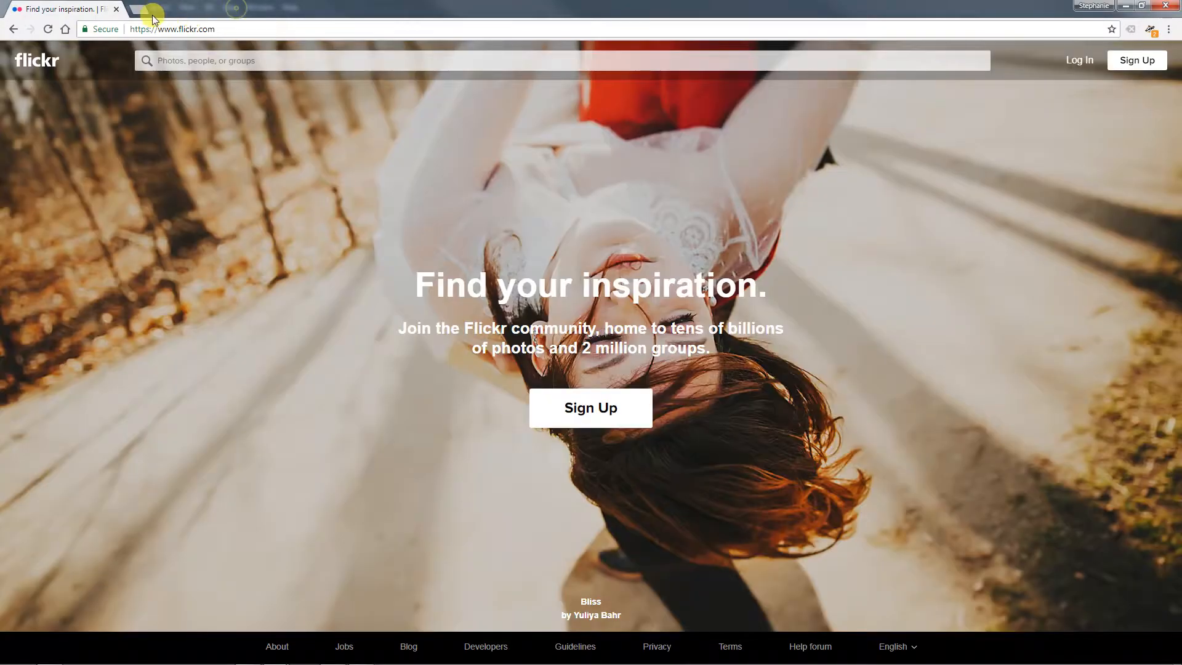
pyautogui.click(149, 9)
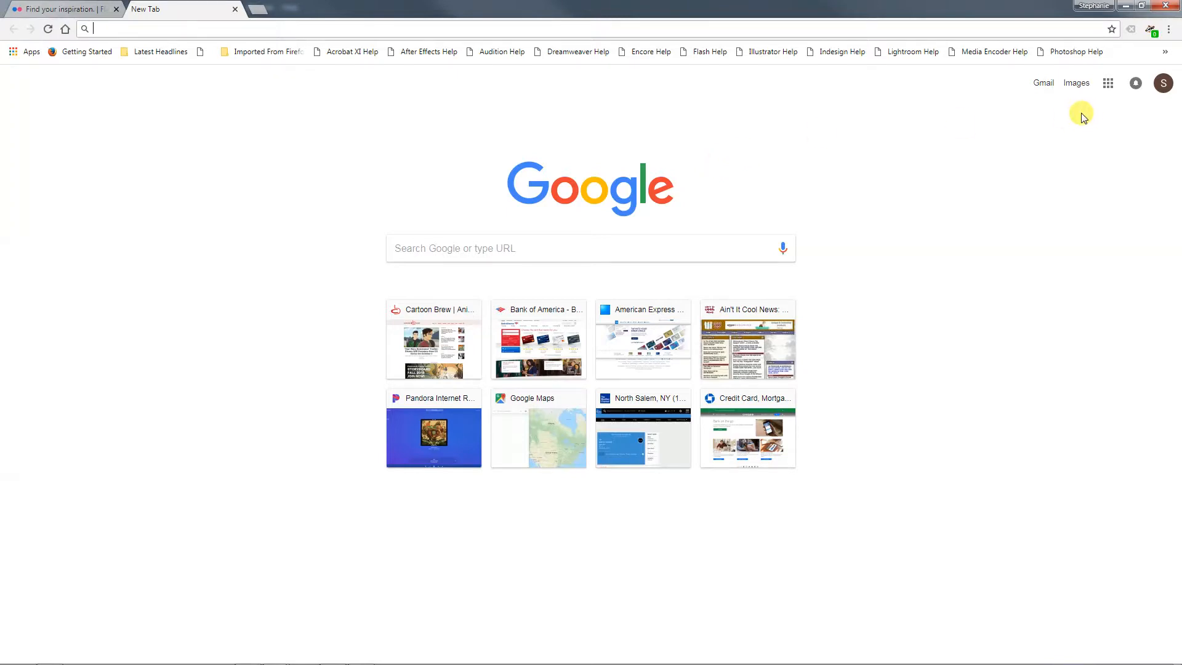
# Switch to the other signed-in Google account and open its Google Drive
pyautogui.click(1162, 84)
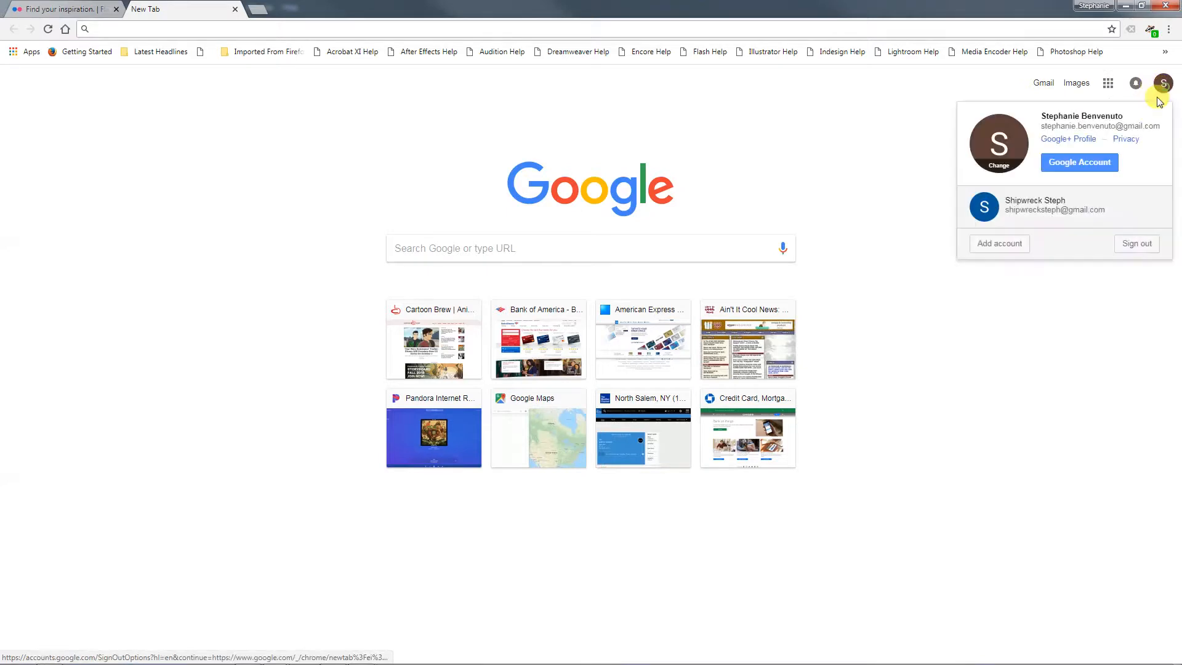
pyautogui.click(1082, 192)
pyautogui.click(1099, 60)
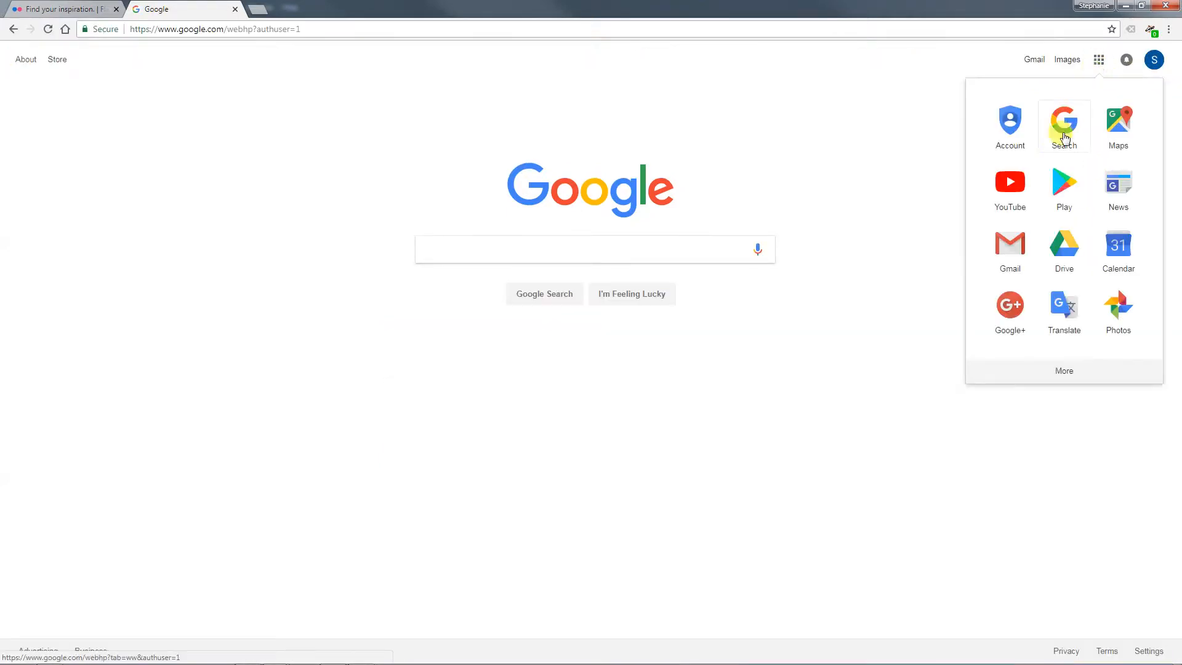
pyautogui.click(1041, 247)
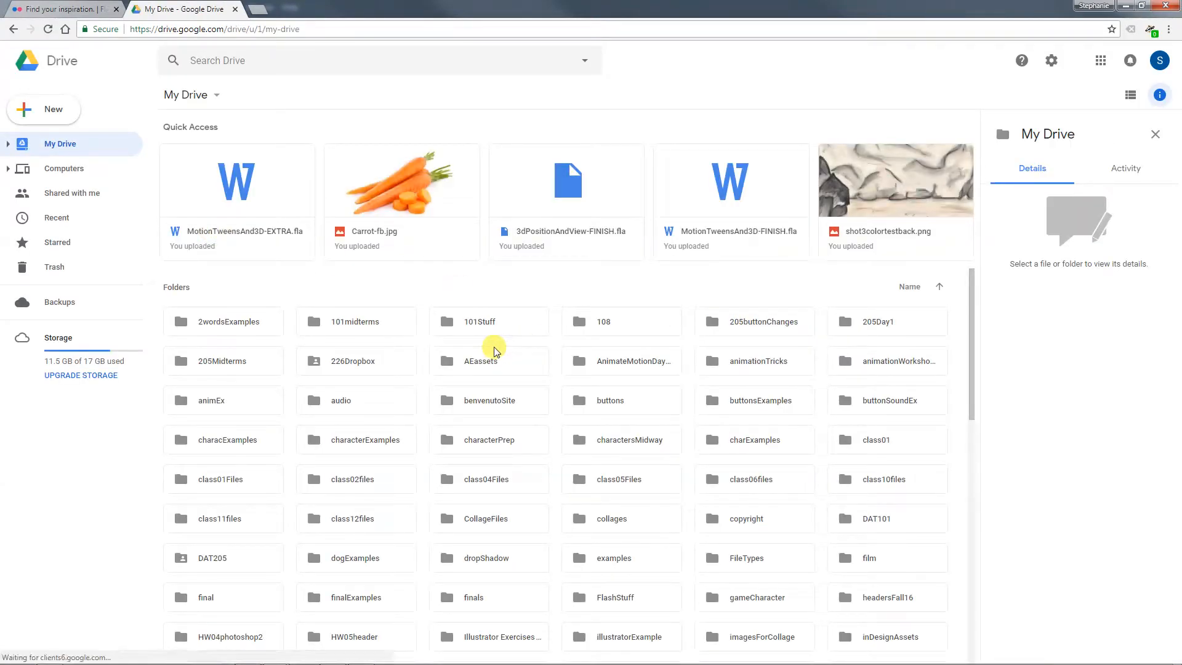
# Upload photoshopDoodle.jpg from folder 101 in Windows Explorer to My Drive
pyautogui.click(220, 657)
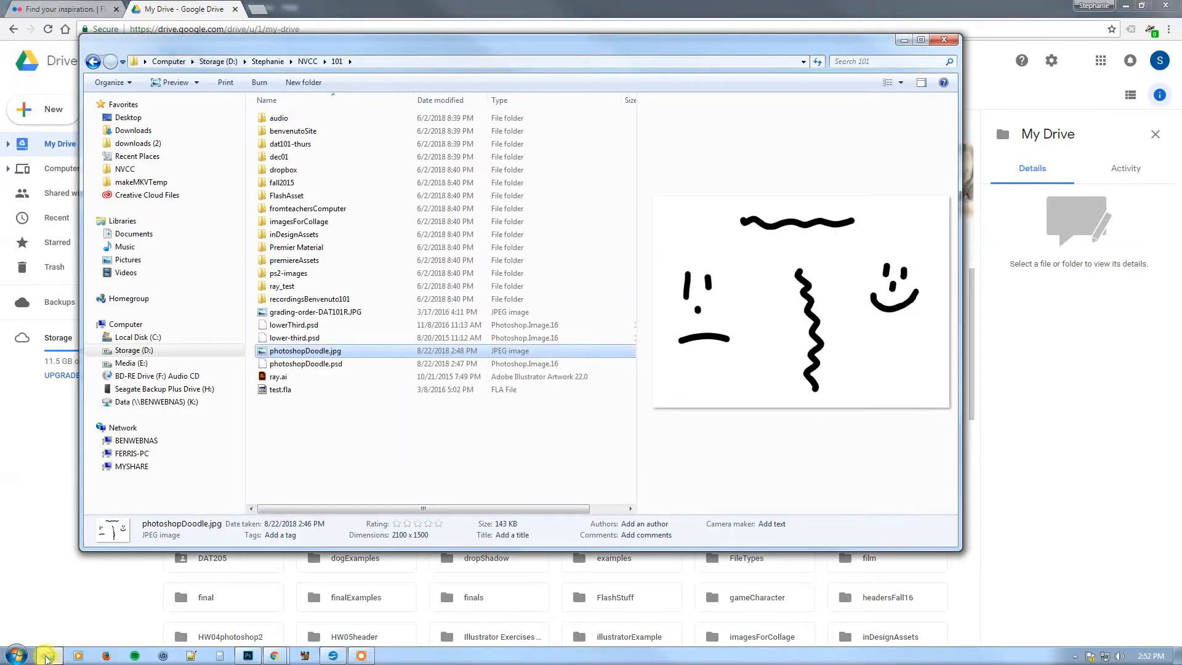
pyautogui.moveTo(414, 39); pyautogui.dragTo(928, 47)
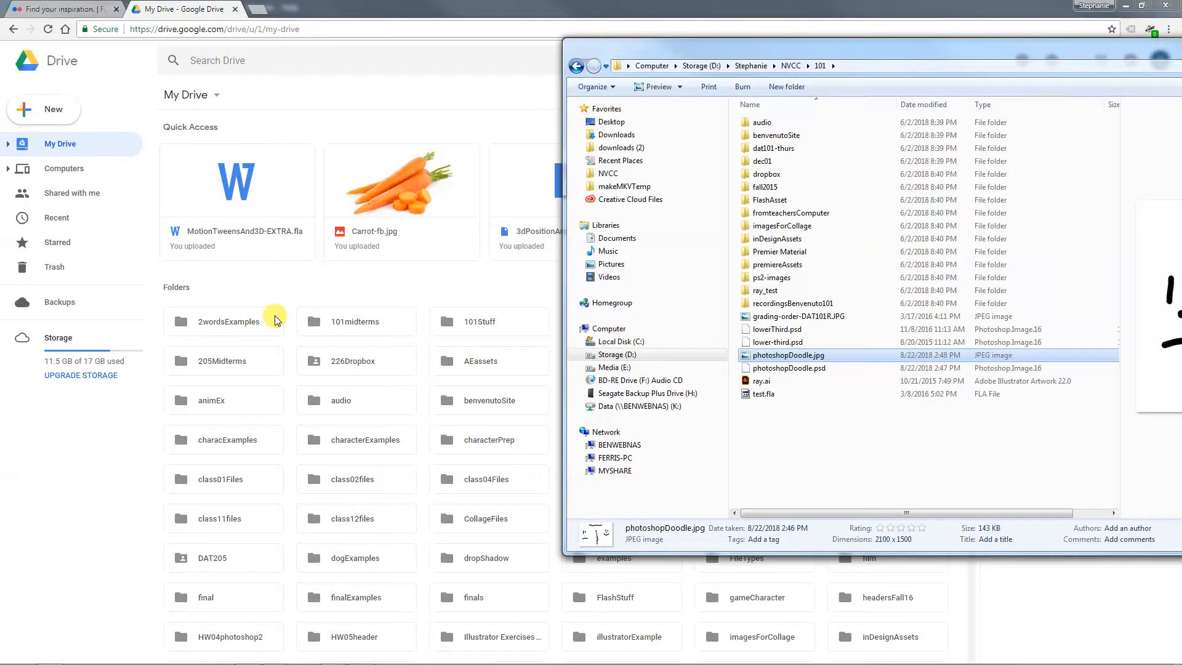
pyautogui.moveTo(790, 356); pyautogui.dragTo(397, 282)
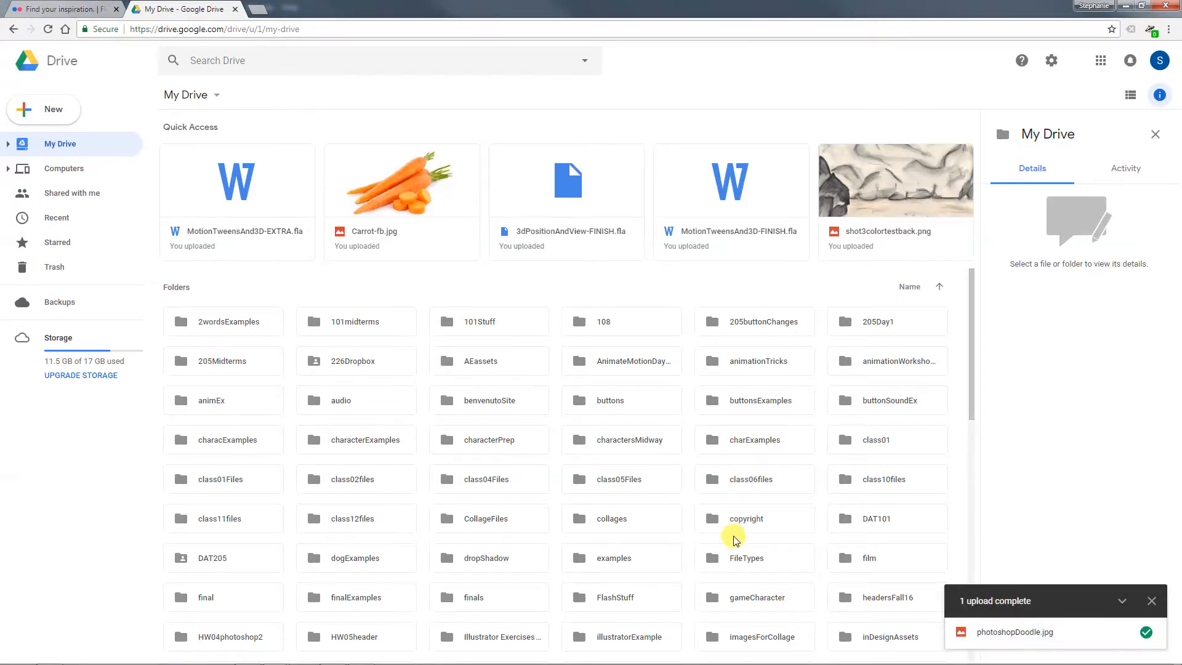
# Find the uploaded photoshopDoodle.jpg in My Drive and select it to view its details
pyautogui.scroll(-15, 678, 538)
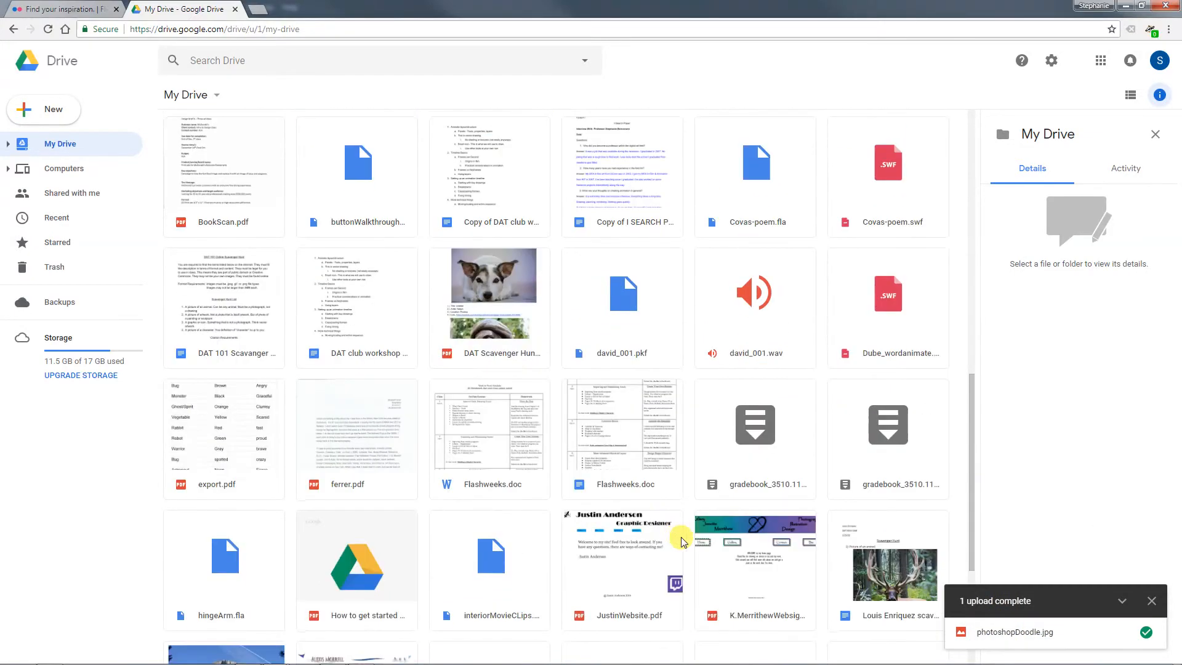
pyautogui.moveTo(1013, 632)
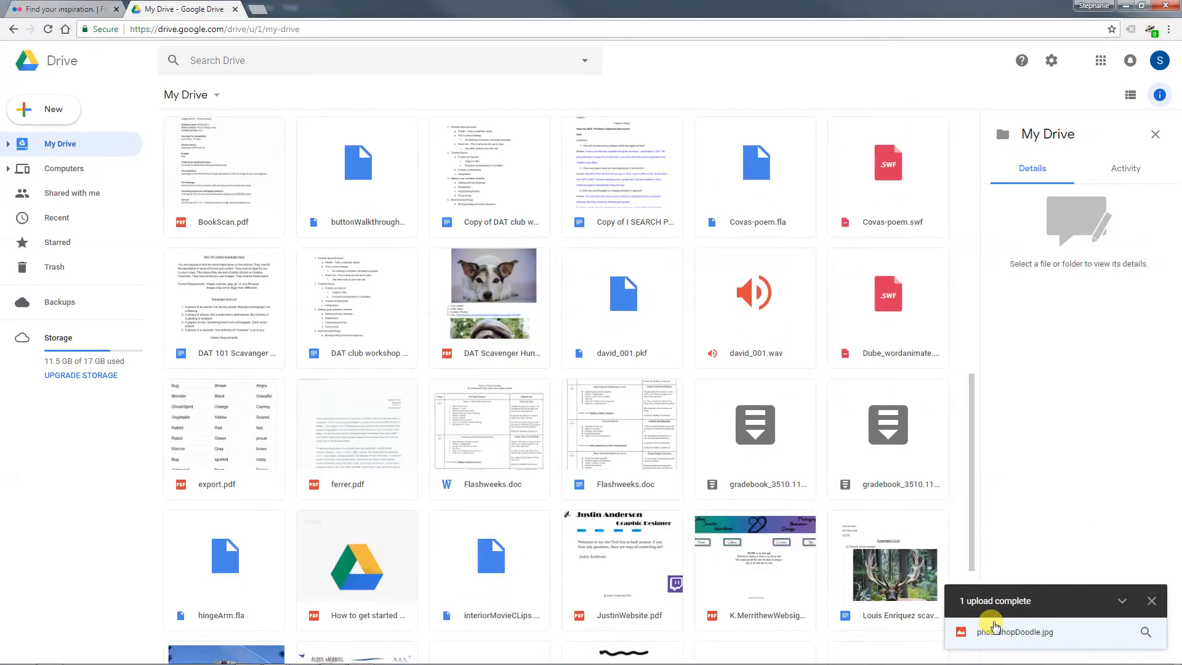
pyautogui.scroll(-3, 626, 507)
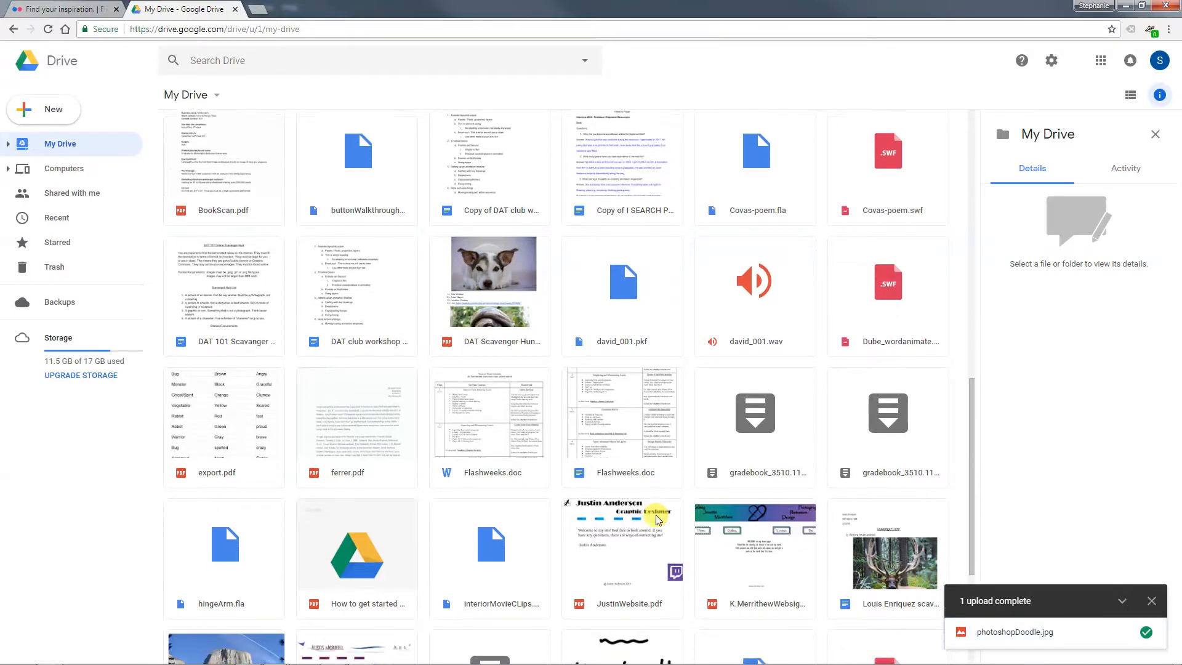
pyautogui.click(626, 506)
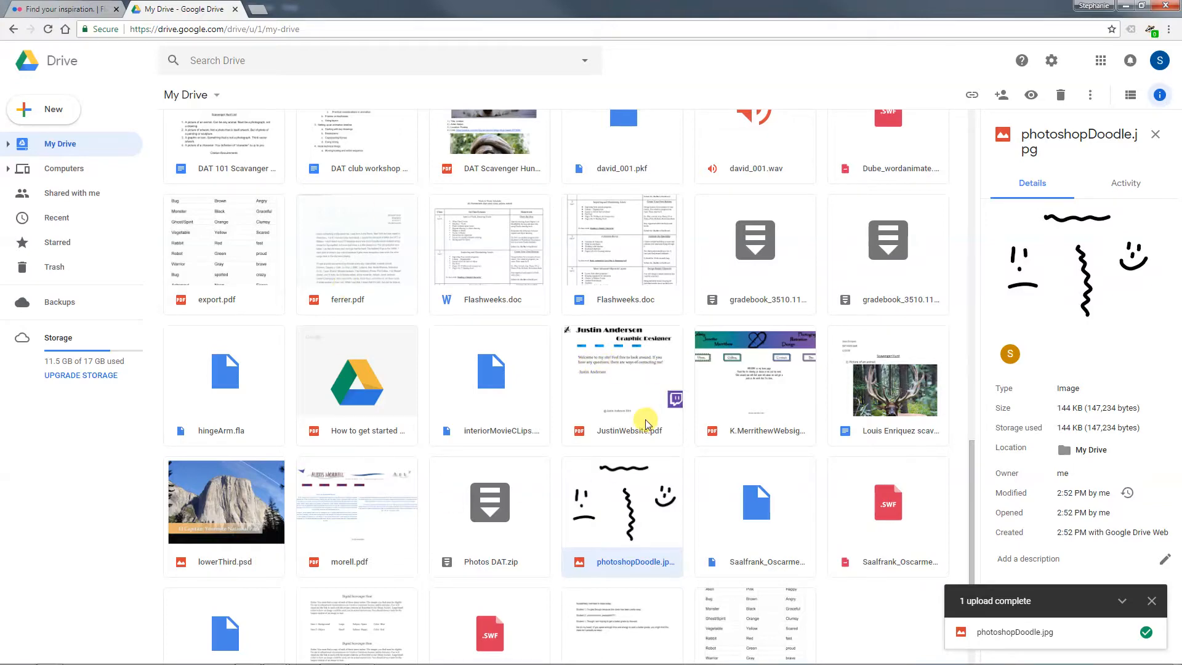
# Return to Windows Explorer and look at the contents of the Seagate Backup Plus Drive (H:)
pyautogui.scroll(15, 646, 421)
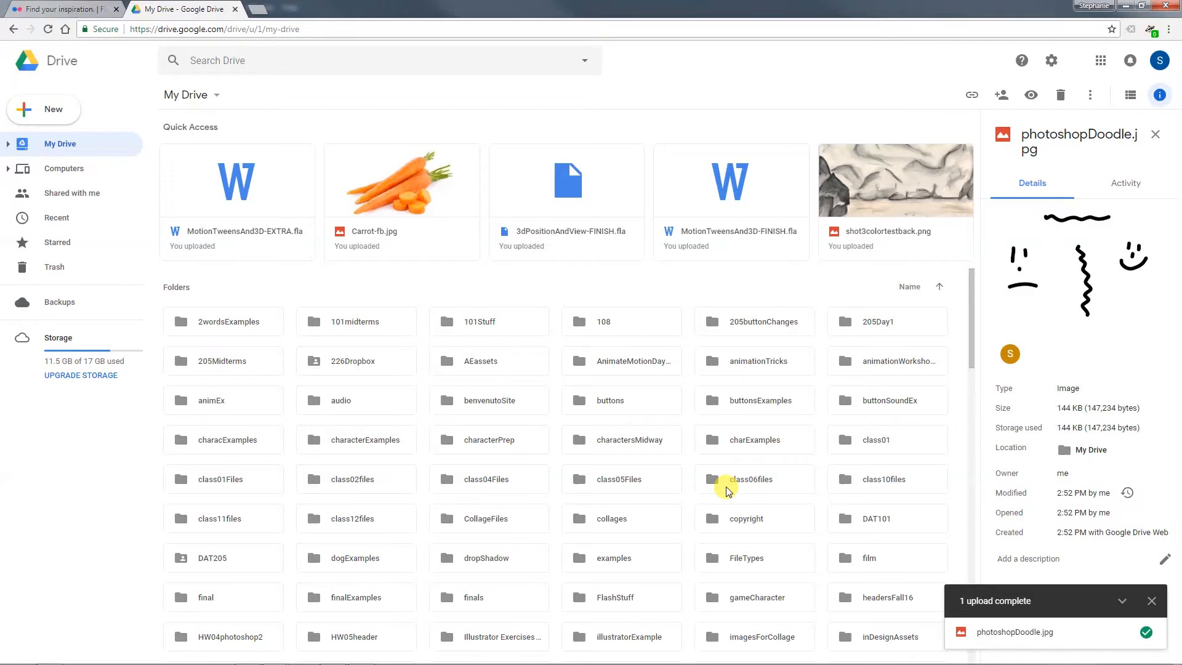
pyautogui.moveTo(111, 657)
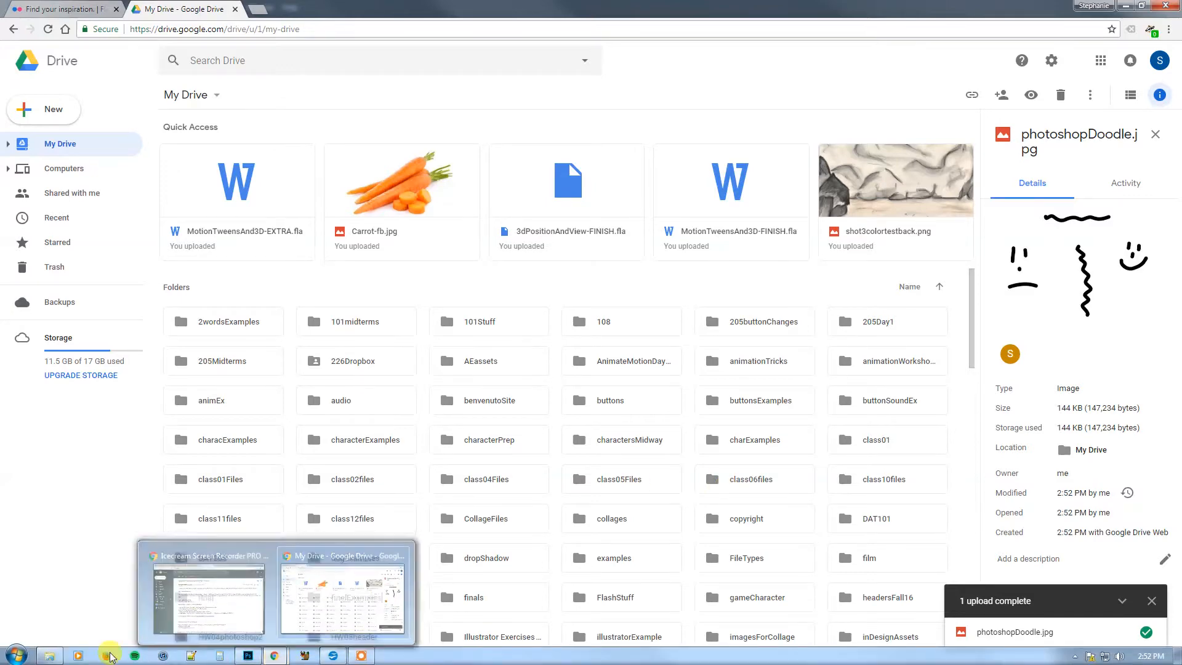
pyautogui.click(50, 656)
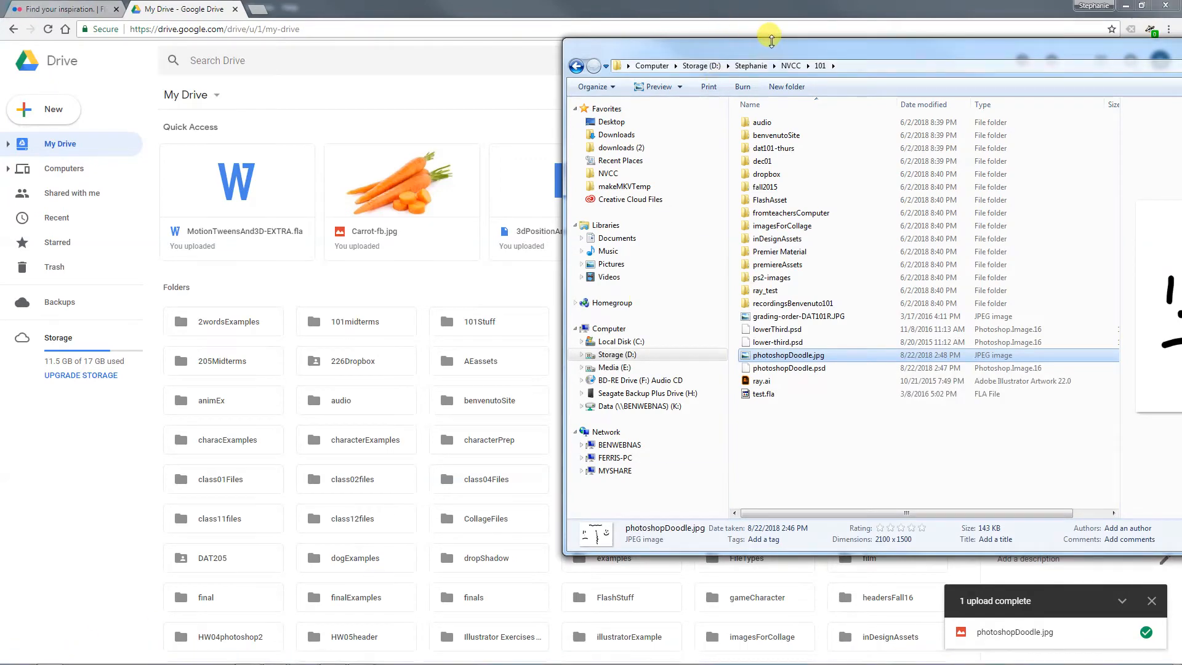
pyautogui.moveTo(772, 40); pyautogui.dragTo(372, 24)
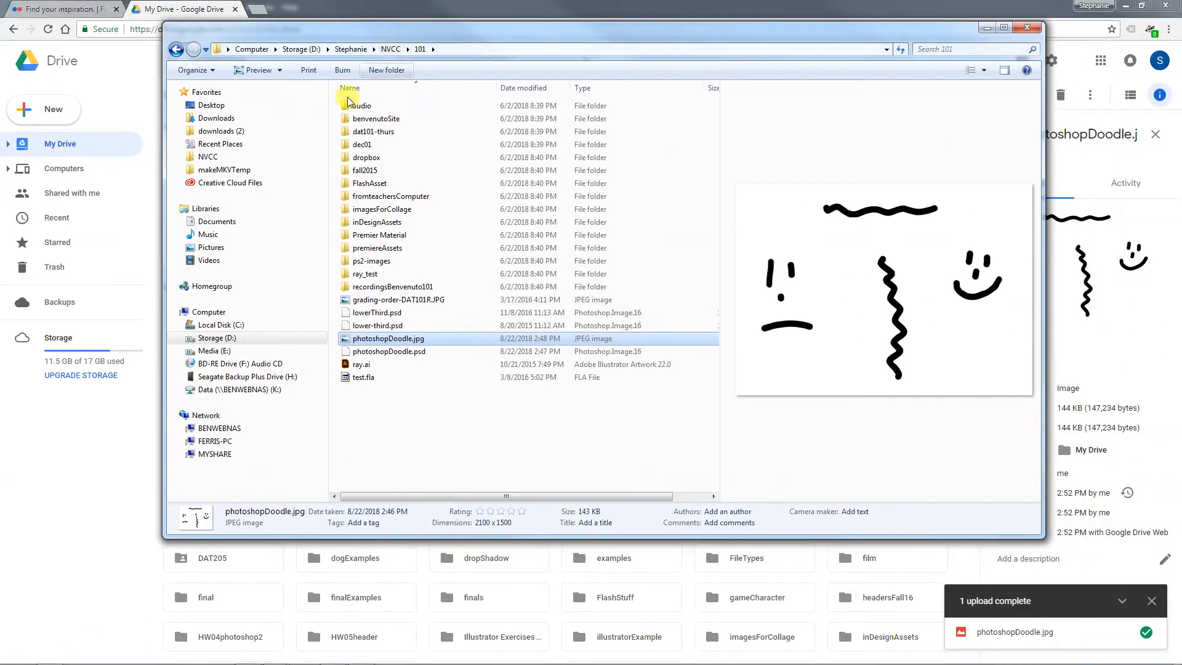
pyautogui.click(242, 376)
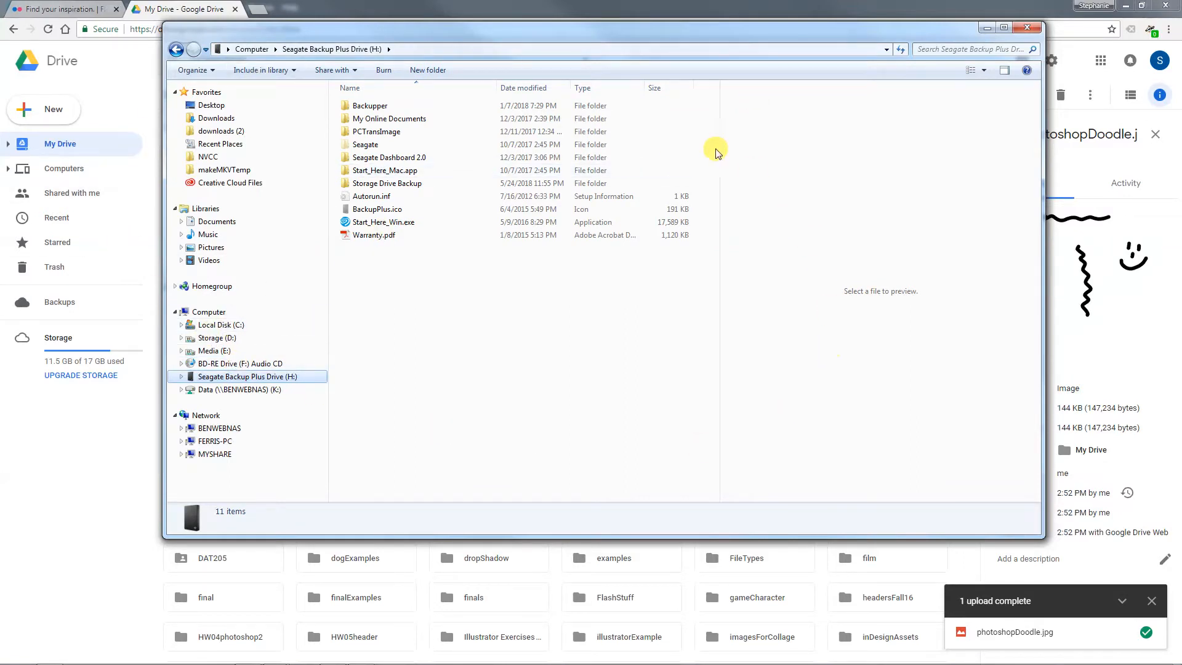
# Navigate back through Storage (D:) and NVCC to folder 101 and select photoshopDoodle.jpg
pyautogui.click(213, 338)
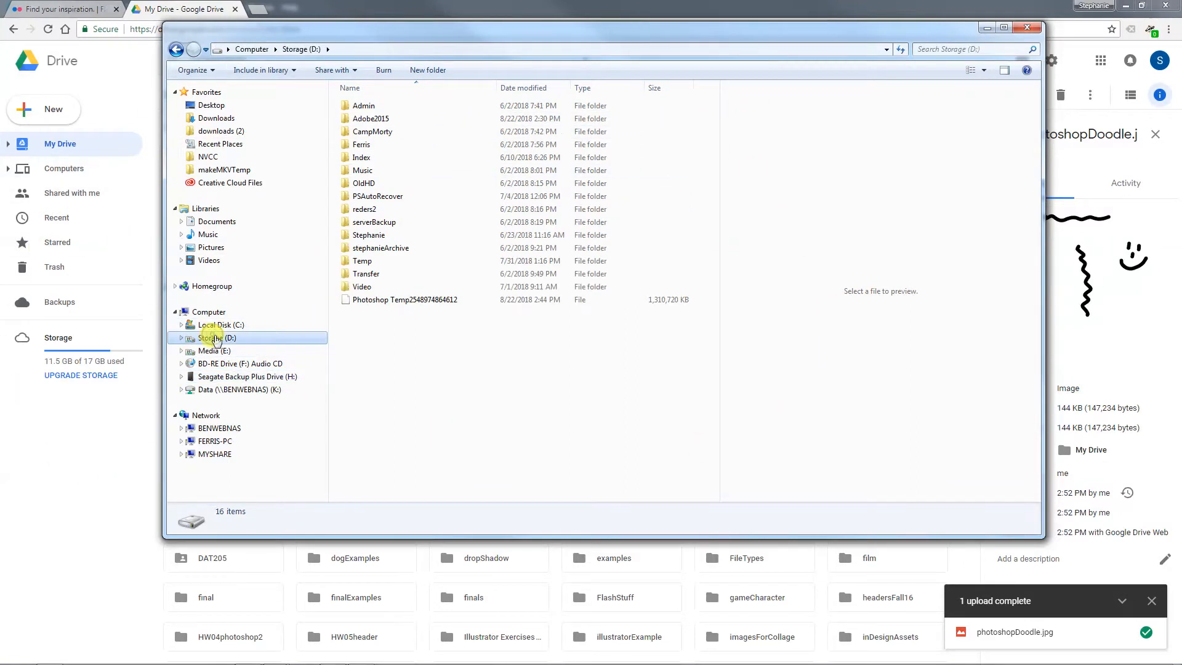
pyautogui.doubleClick(415, 234)
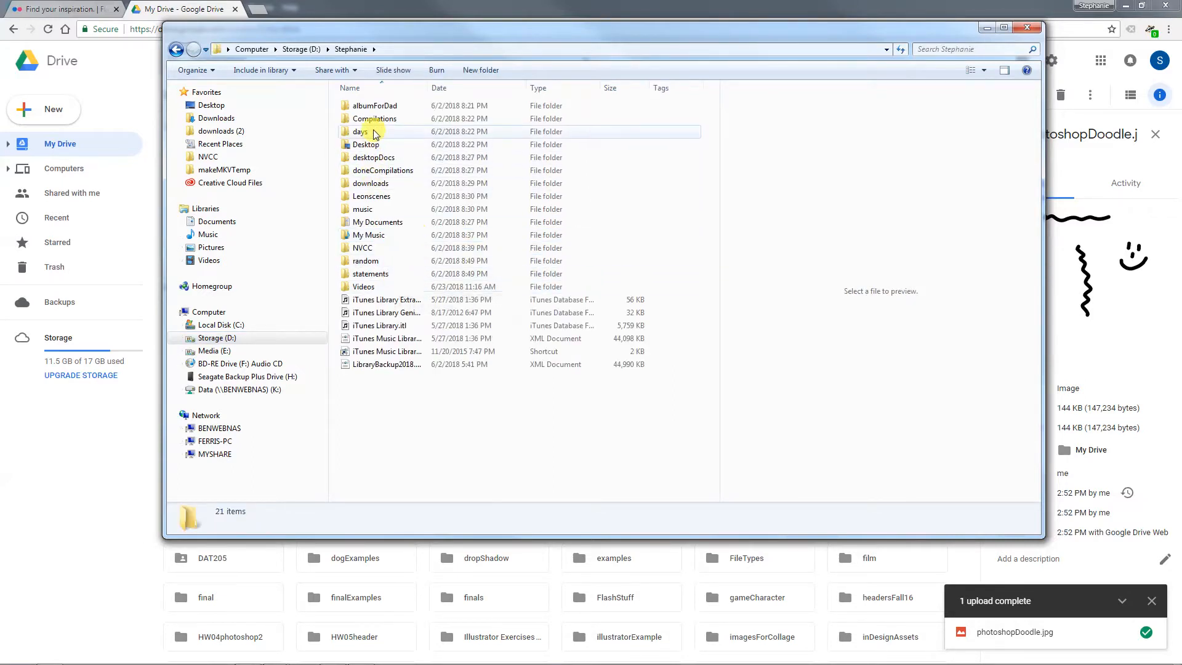
pyautogui.doubleClick(365, 248)
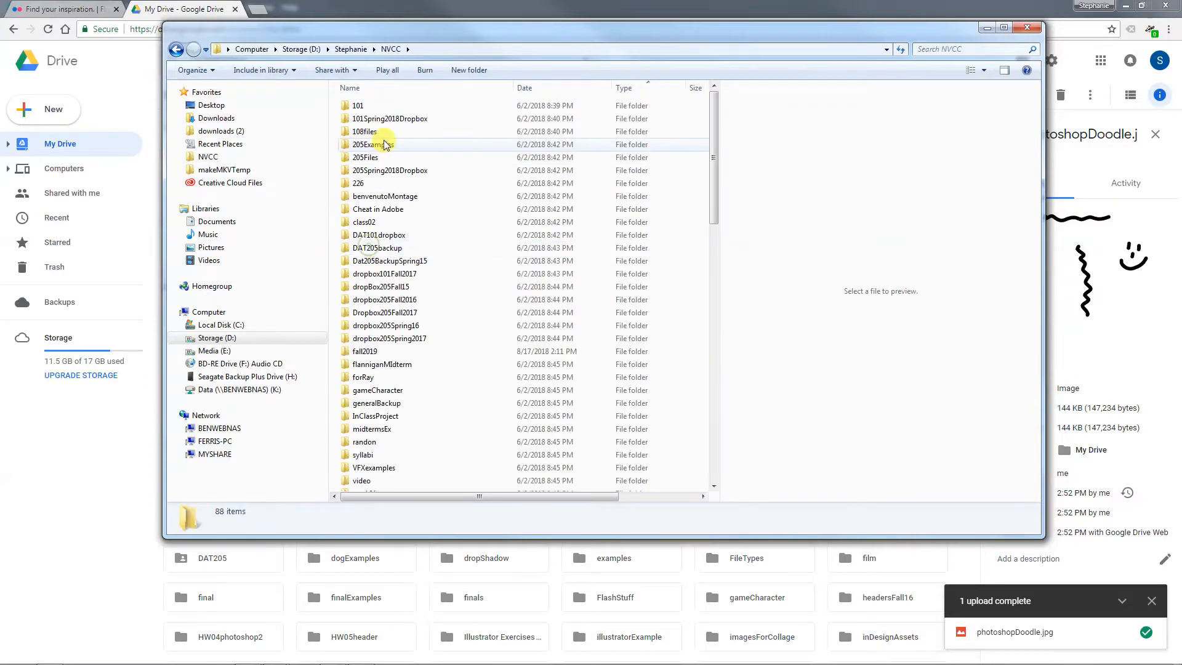
pyautogui.doubleClick(383, 106)
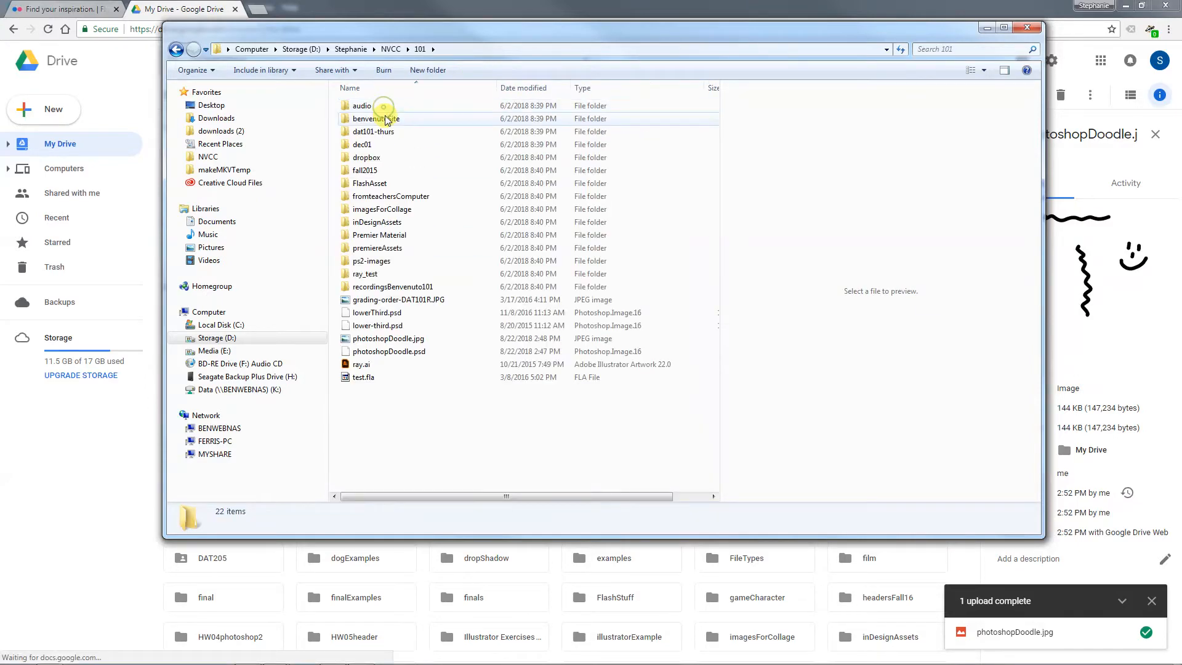
pyautogui.click(389, 339)
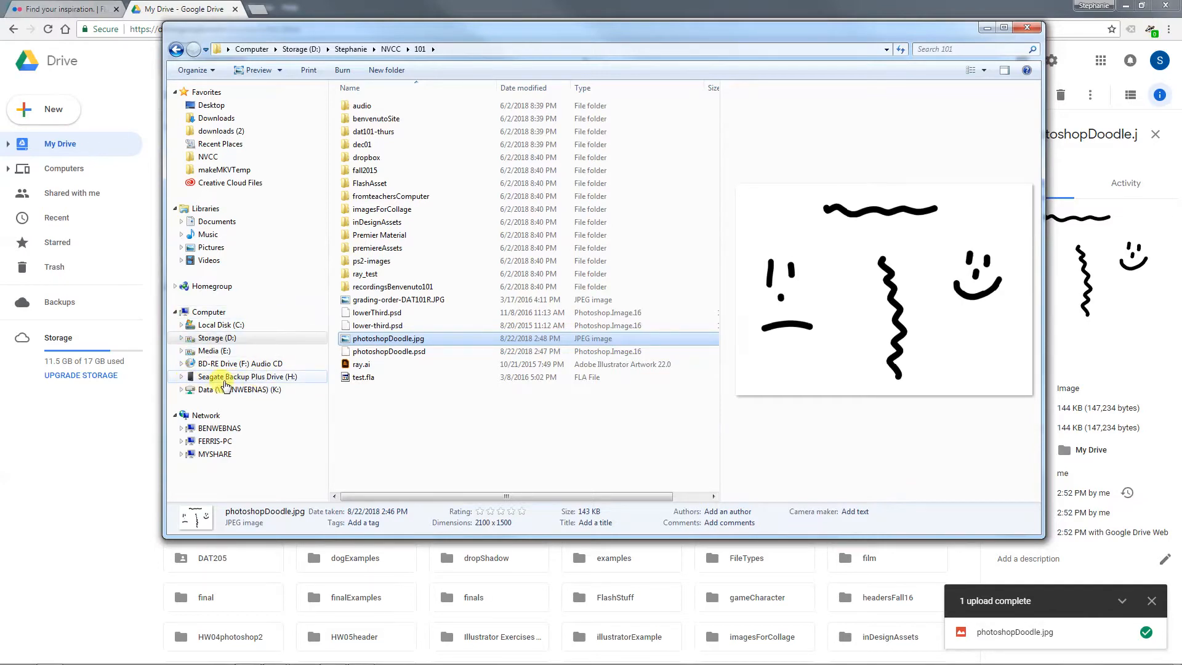
# Copy photoshopDoodle.jpg, open the Seagate Backup Plus Drive (H:), and bring up the paste options there without pasting
pyautogui.rightClick(416, 340)
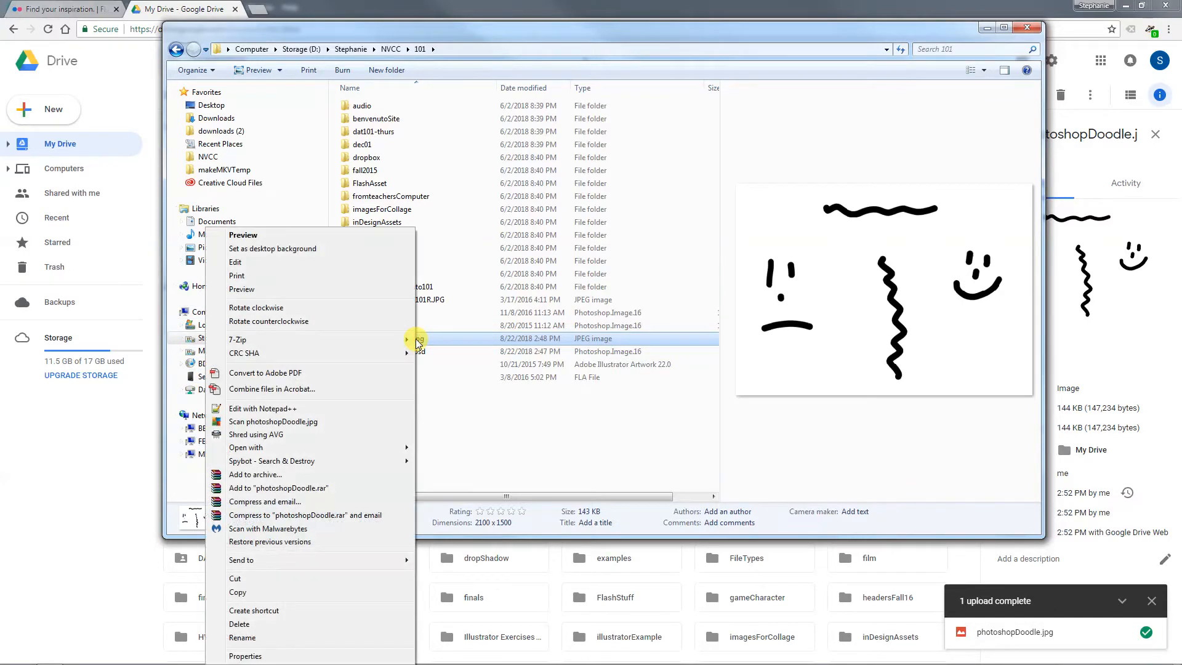
pyautogui.click(333, 589)
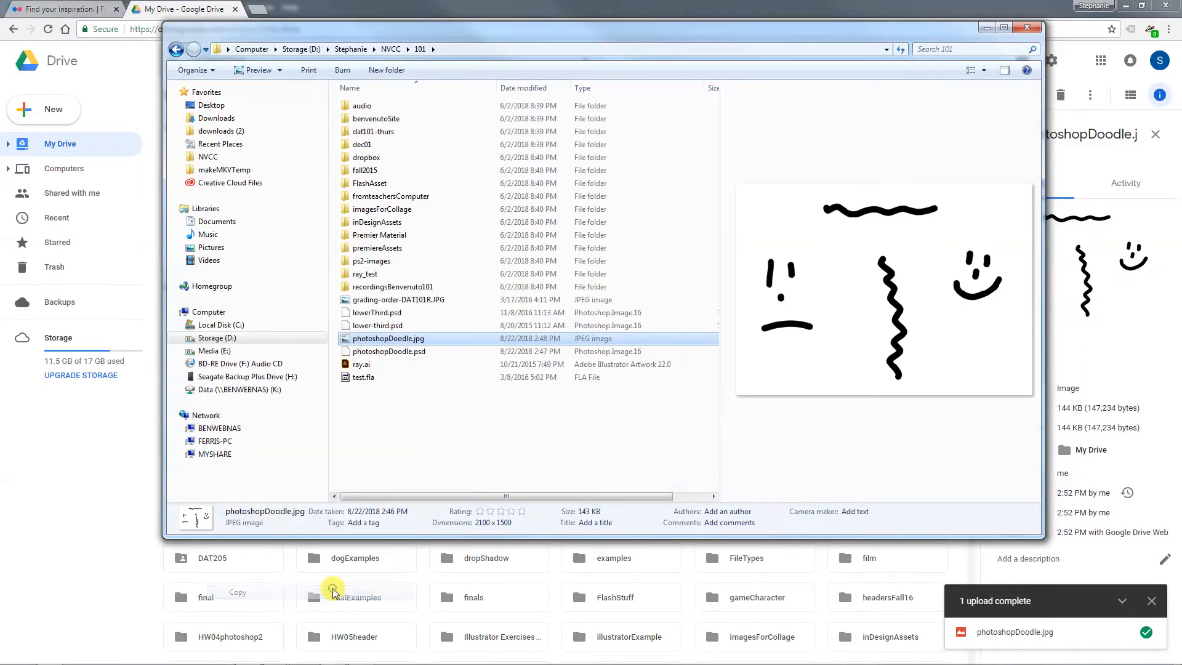
pyautogui.click(273, 377)
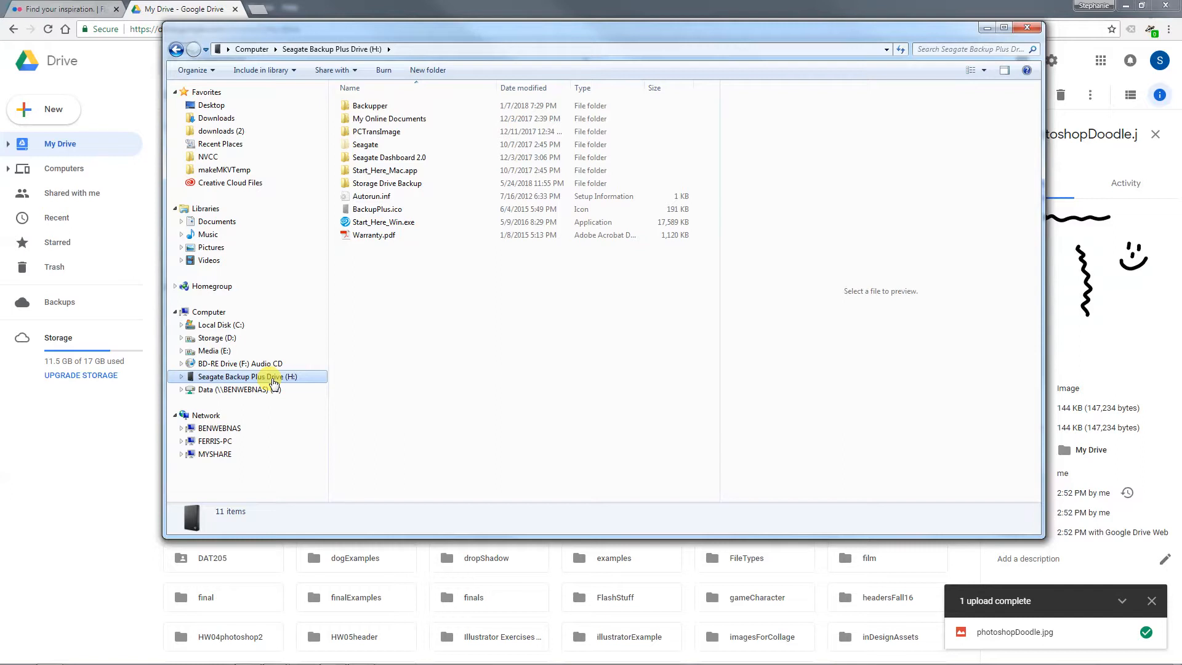
pyautogui.rightClick(418, 284)
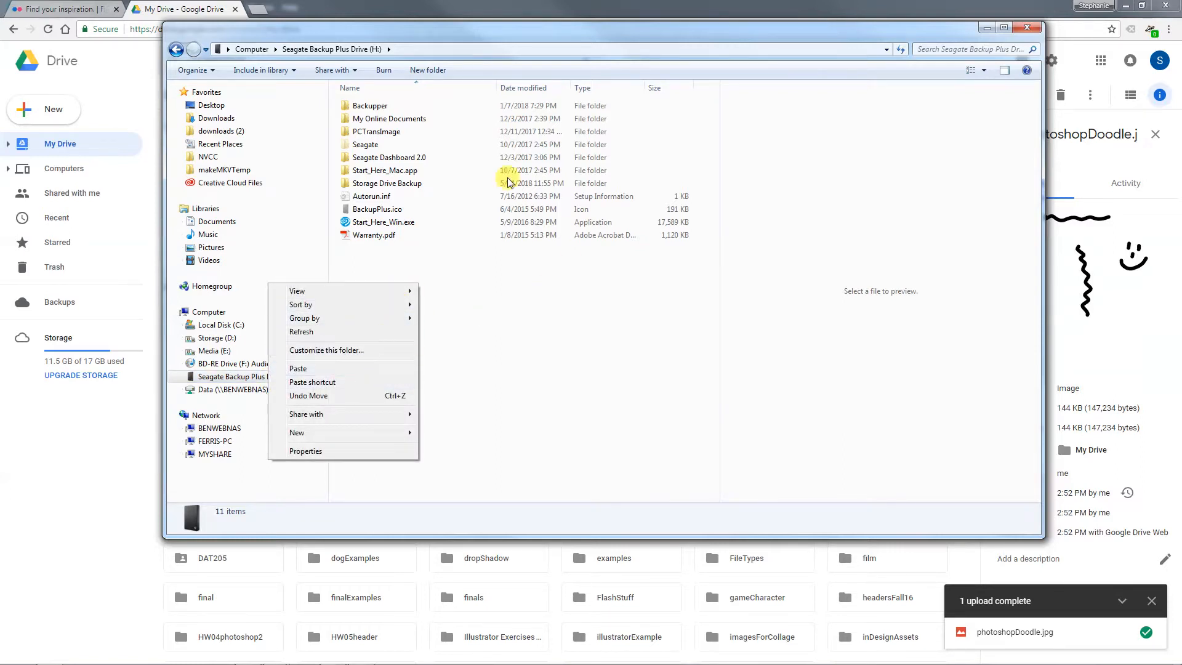
pyautogui.click(534, 294)
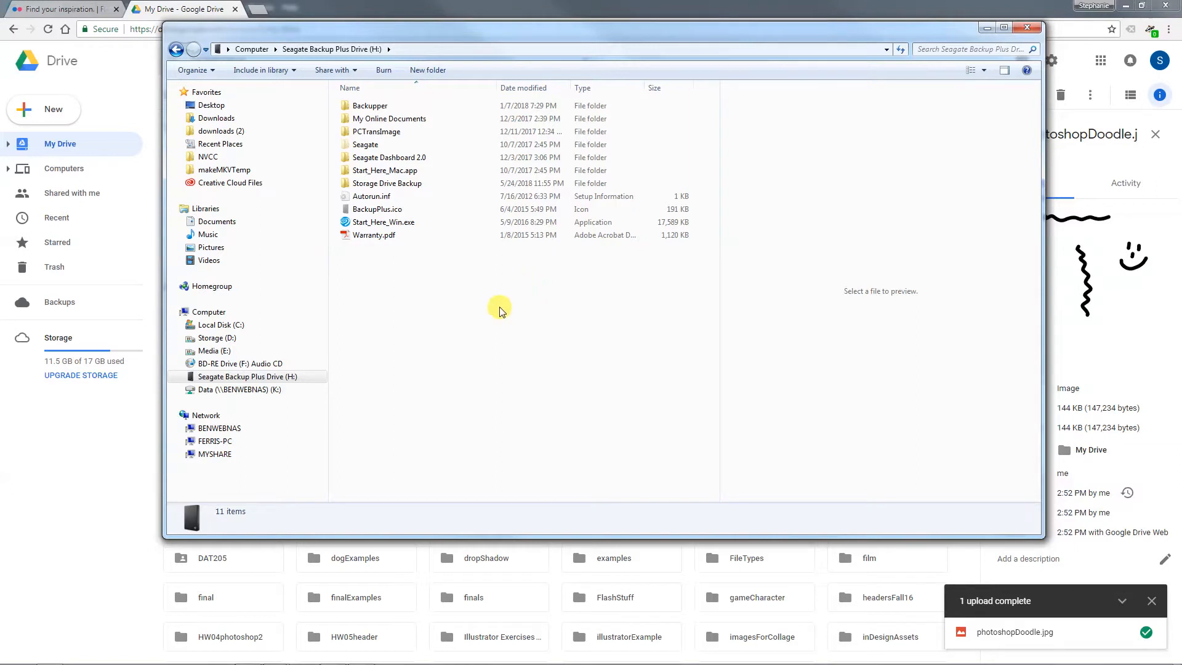
# Return to folder 101 in NVCC and send photoshopDoodle.jpg to the desktop as a shortcut
pyautogui.click(272, 340)
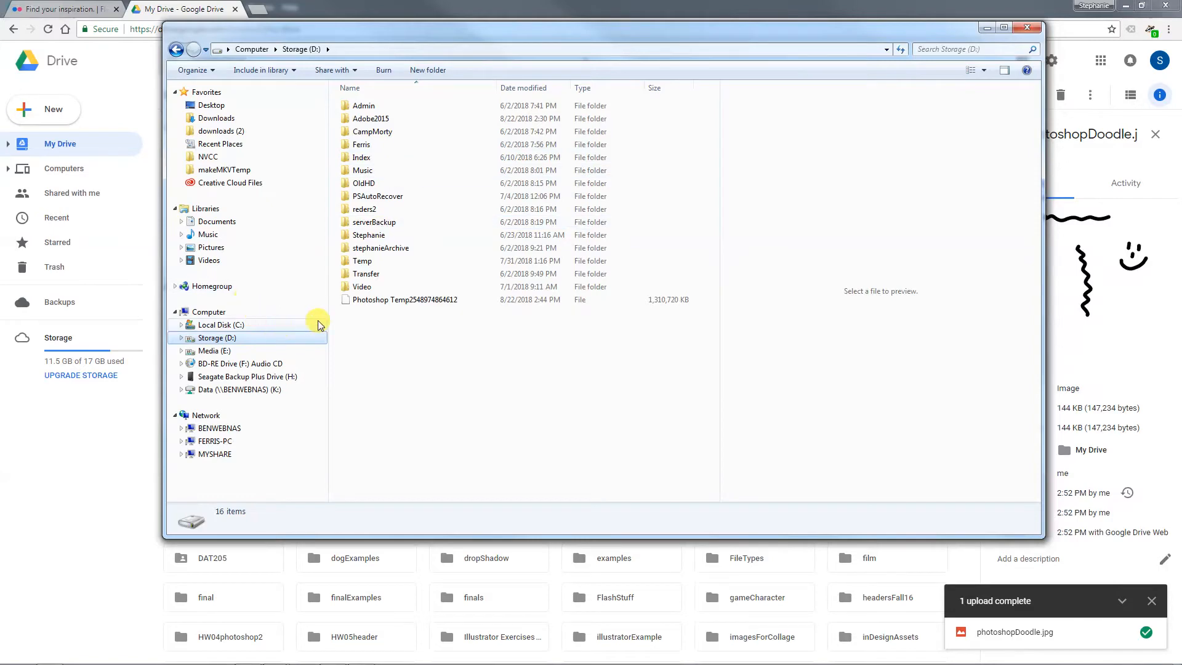
pyautogui.click(207, 156)
pyautogui.doubleClick(431, 105)
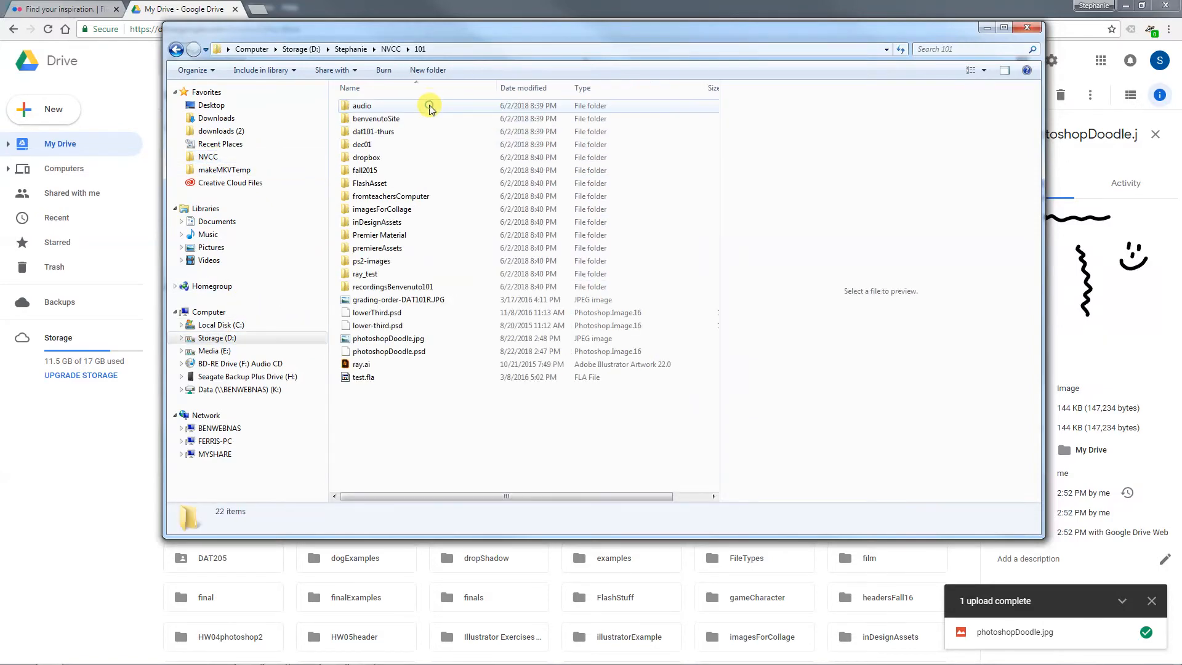
pyautogui.rightClick(400, 340)
pyautogui.moveTo(337, 562)
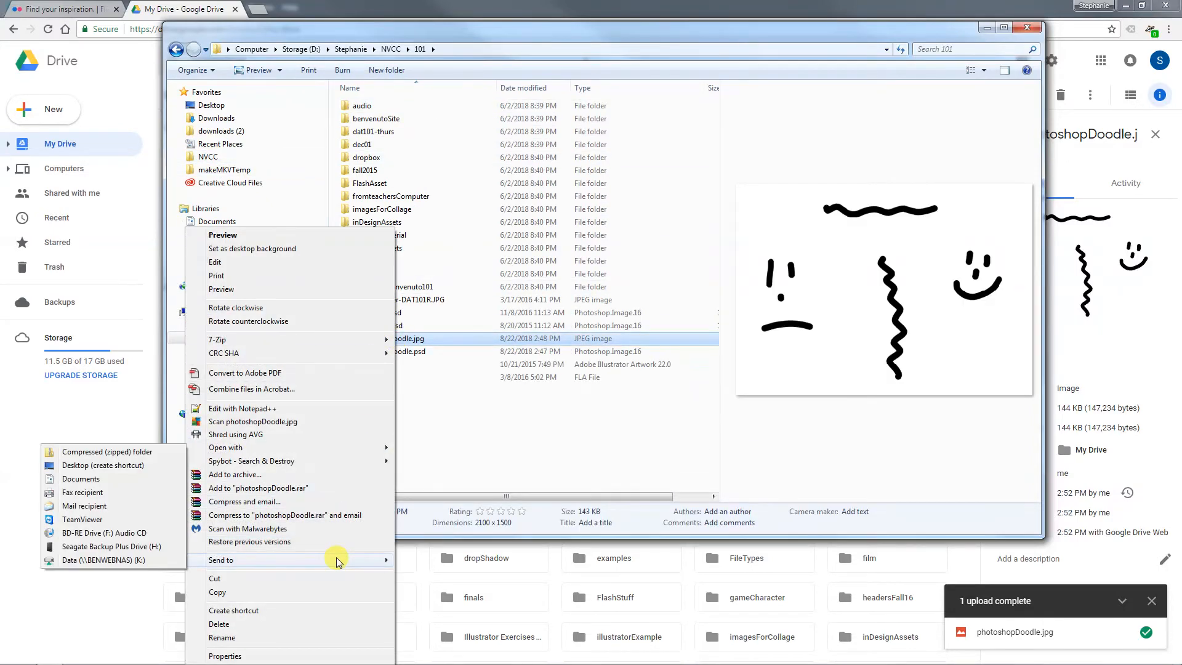
pyautogui.click(141, 470)
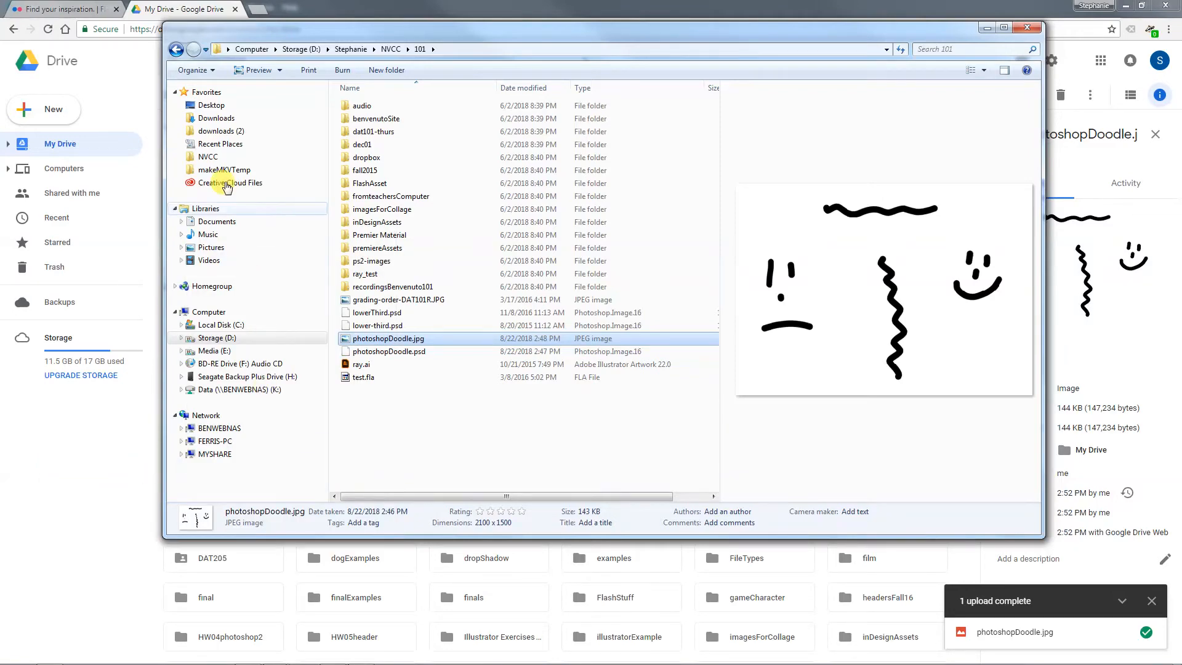
# Find the photoshopDoodle.jpg shortcut in the Desktop folder and select it to check its location
pyautogui.click(211, 106)
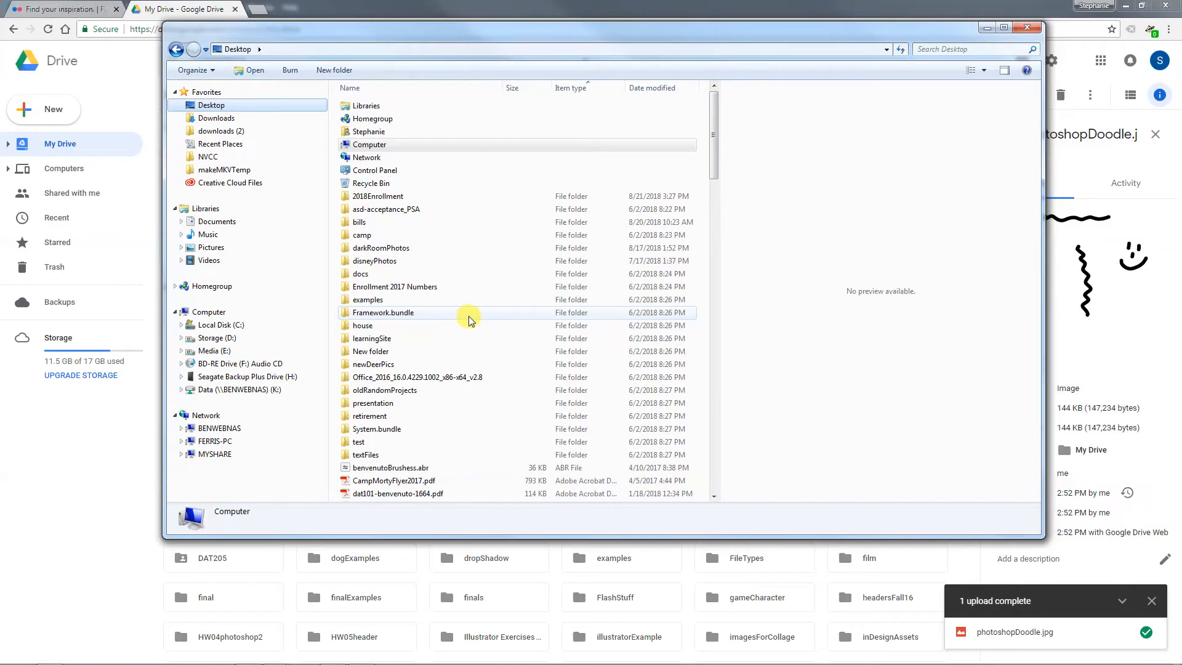
pyautogui.moveTo(713, 150); pyautogui.dragTo(714, 414)
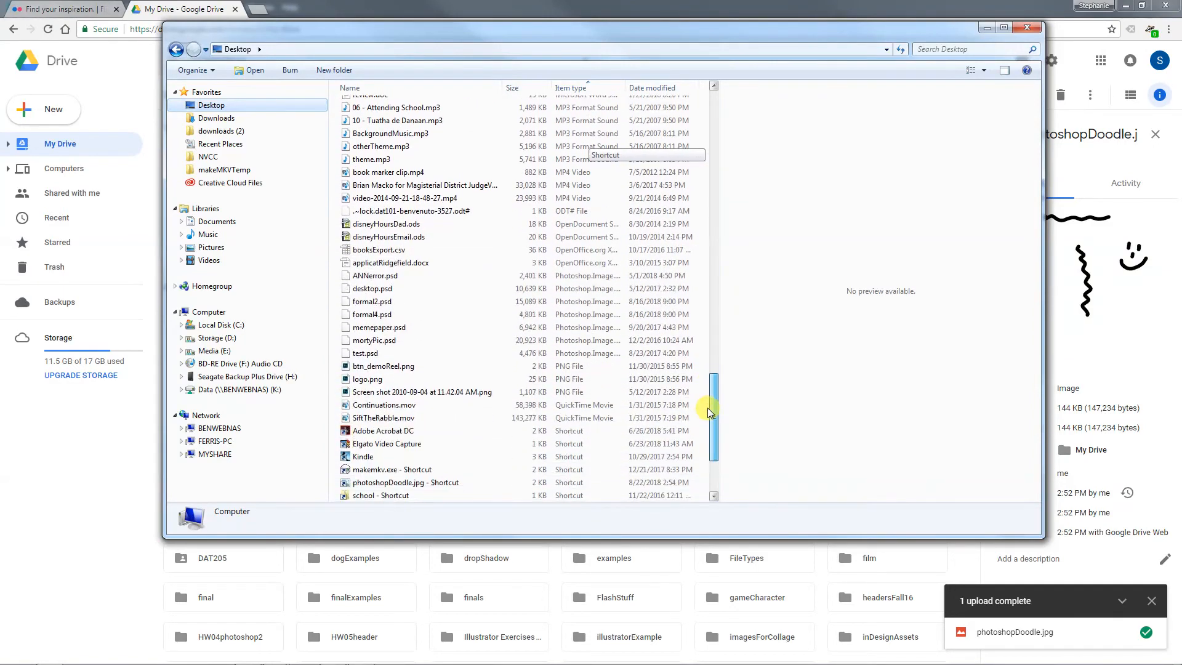
pyautogui.click(434, 431)
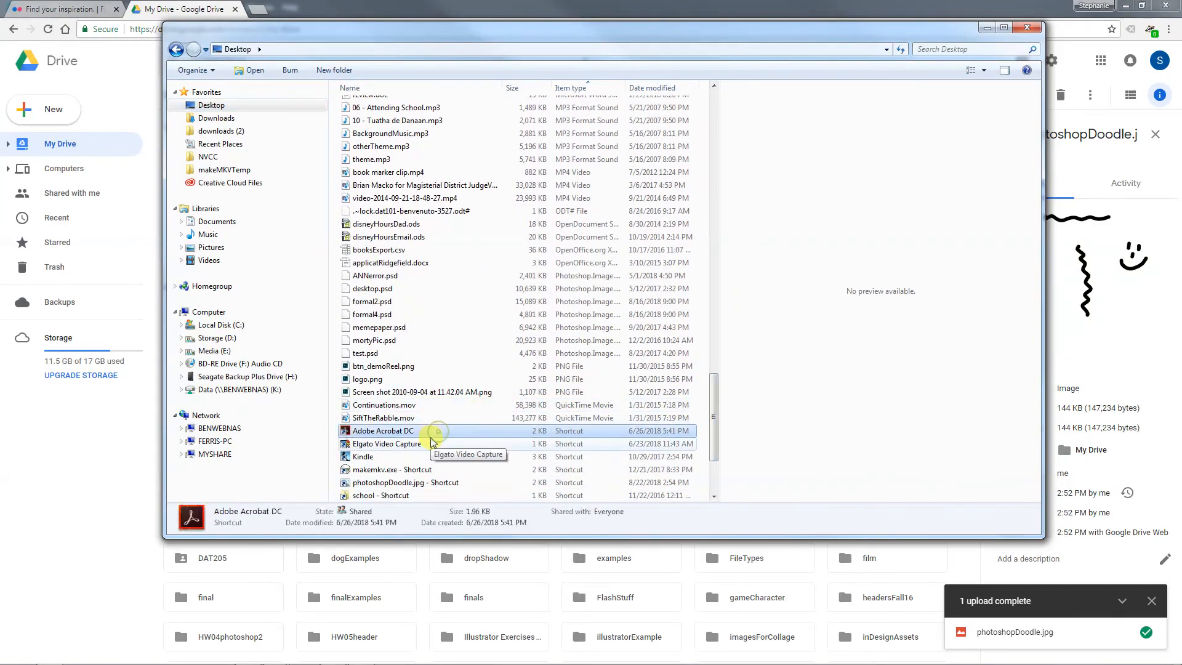
pyautogui.click(417, 470)
pyautogui.click(419, 483)
pyautogui.scroll(-2, 424, 462)
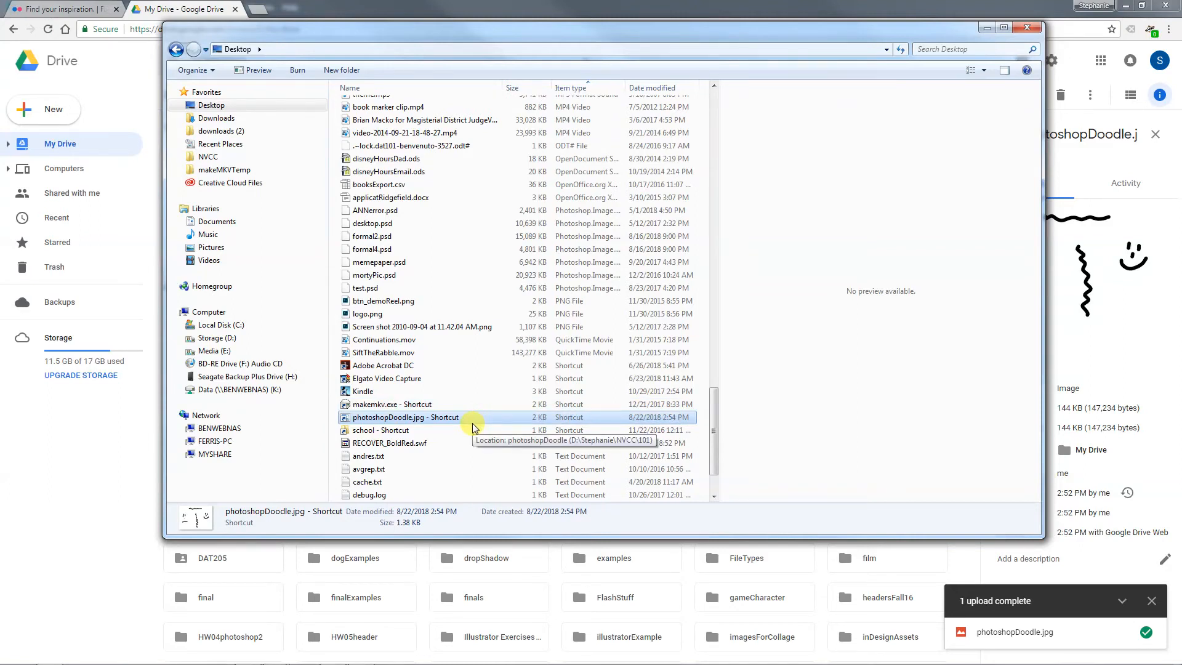
pyautogui.scroll(-1, 472, 423)
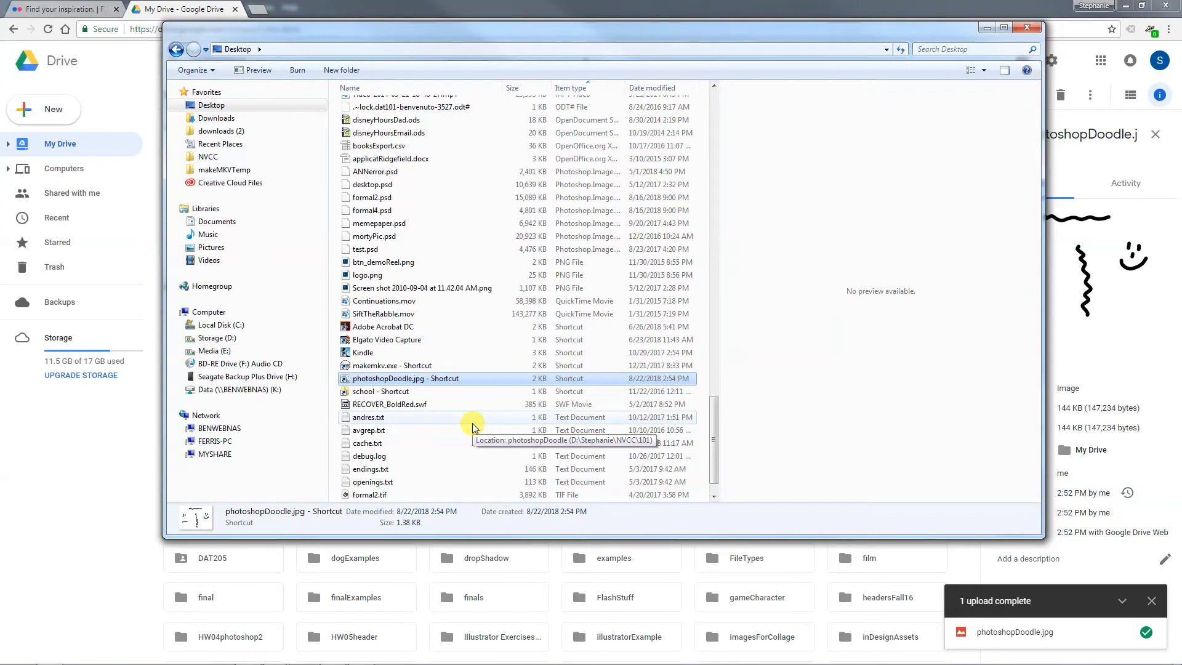
# Minimize the browser, move the Explorer window over Photoshop, and switch back to the photoshopDoodle.psd document in Photoshop
pyautogui.click(1126, 6)
pyautogui.moveTo(929, 29); pyautogui.dragTo(827, 92)
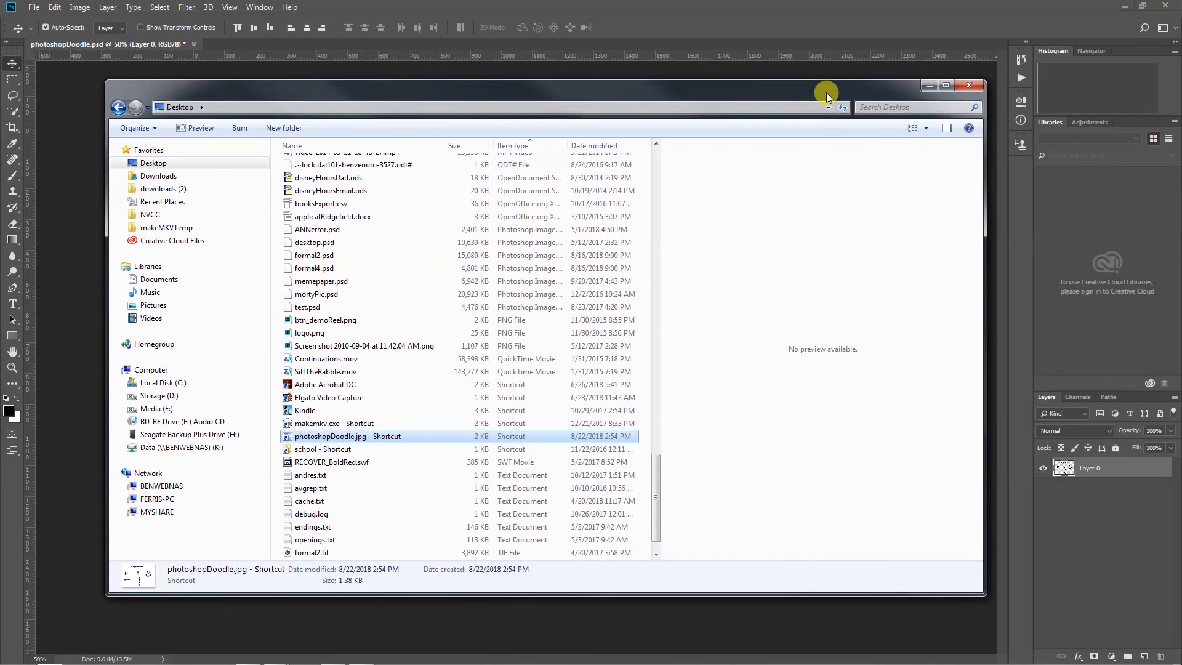
pyautogui.click(159, 165)
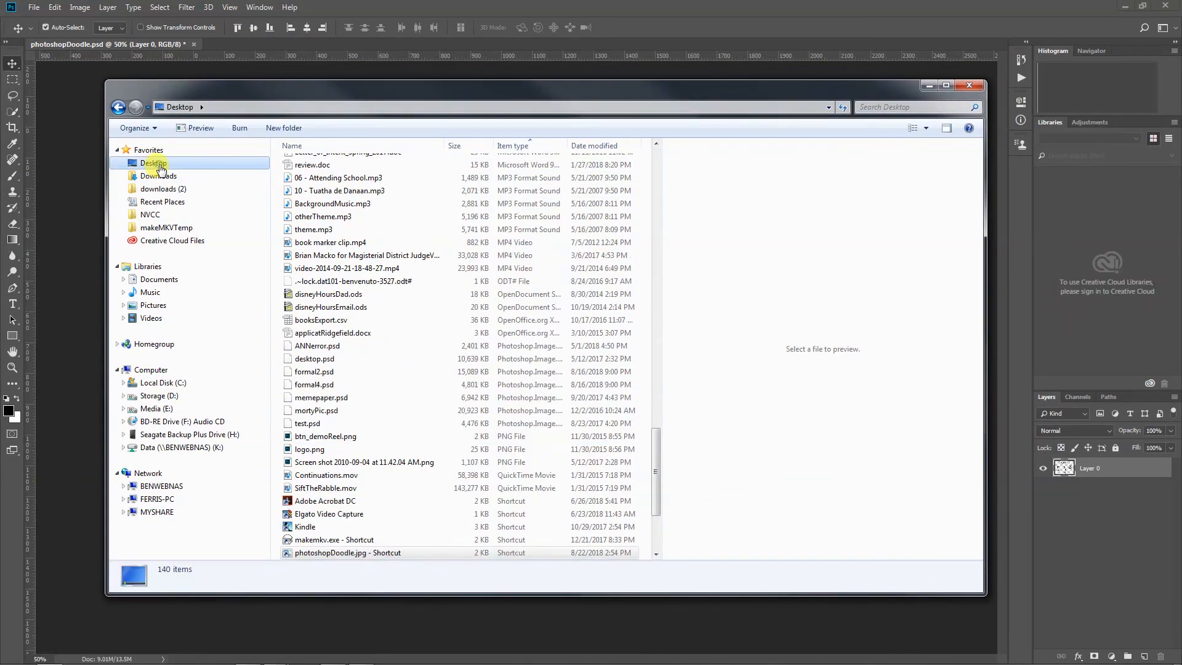
pyautogui.click(89, 157)
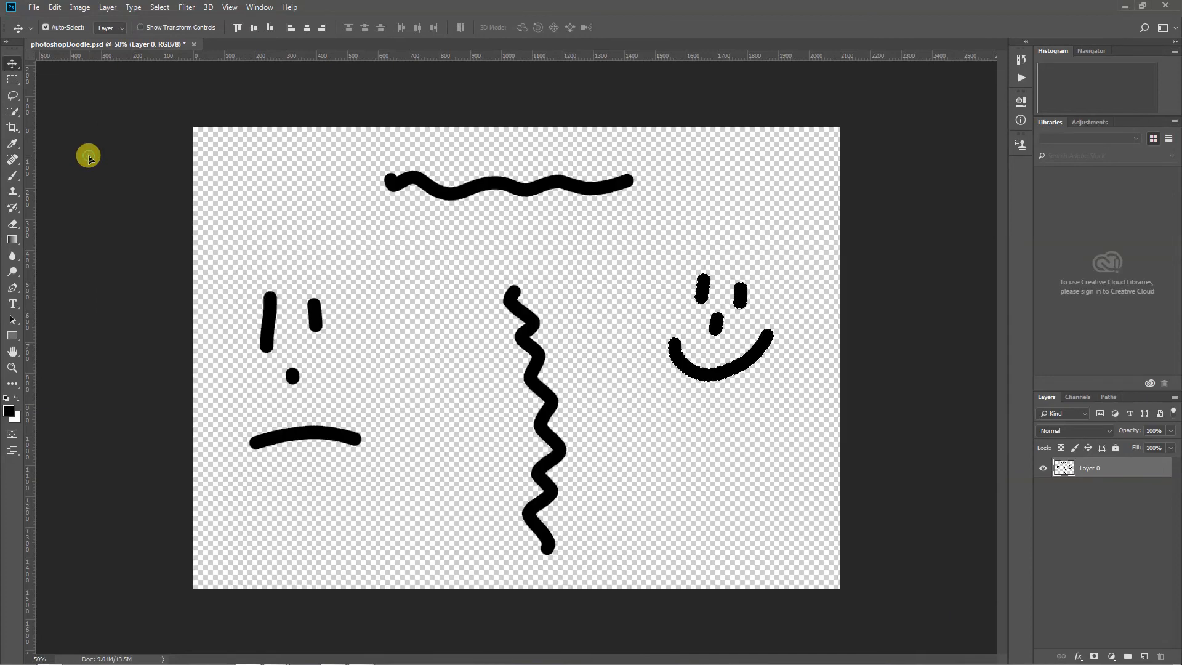